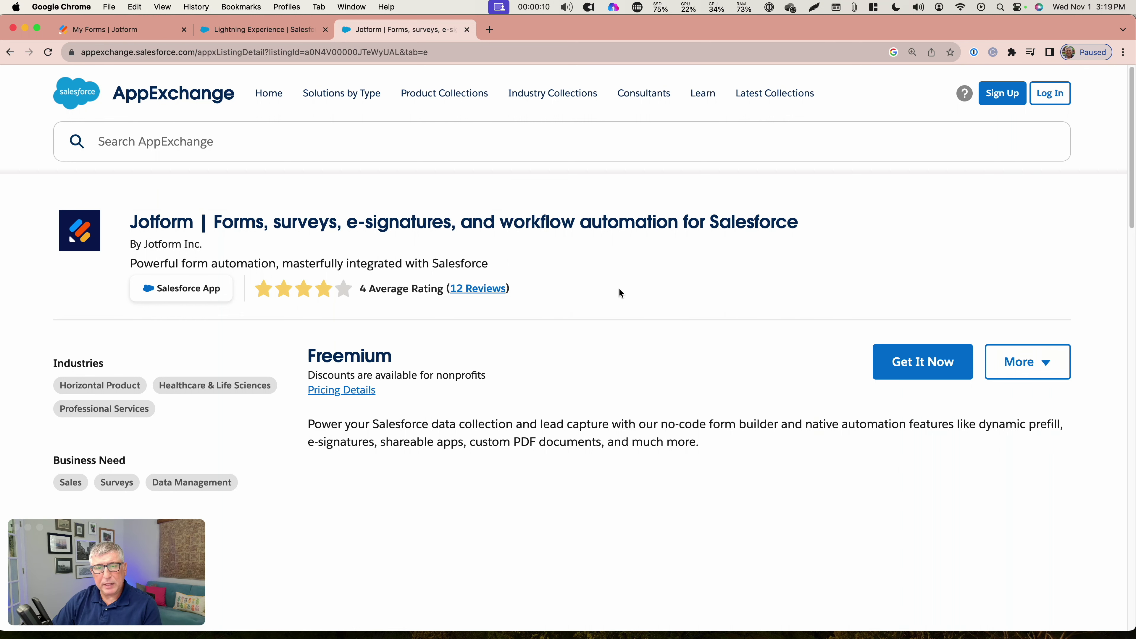
- Scroll down the Jotform AppExchange listing past its highlights to the Pricing Details tiers
{"action": "scroll", "coordinate": [620, 291], "scroll_direction": "down", "scroll_amount": 3}
{"action": "scroll", "coordinate": [619, 289], "scroll_direction": "down", "scroll_amount": 5}
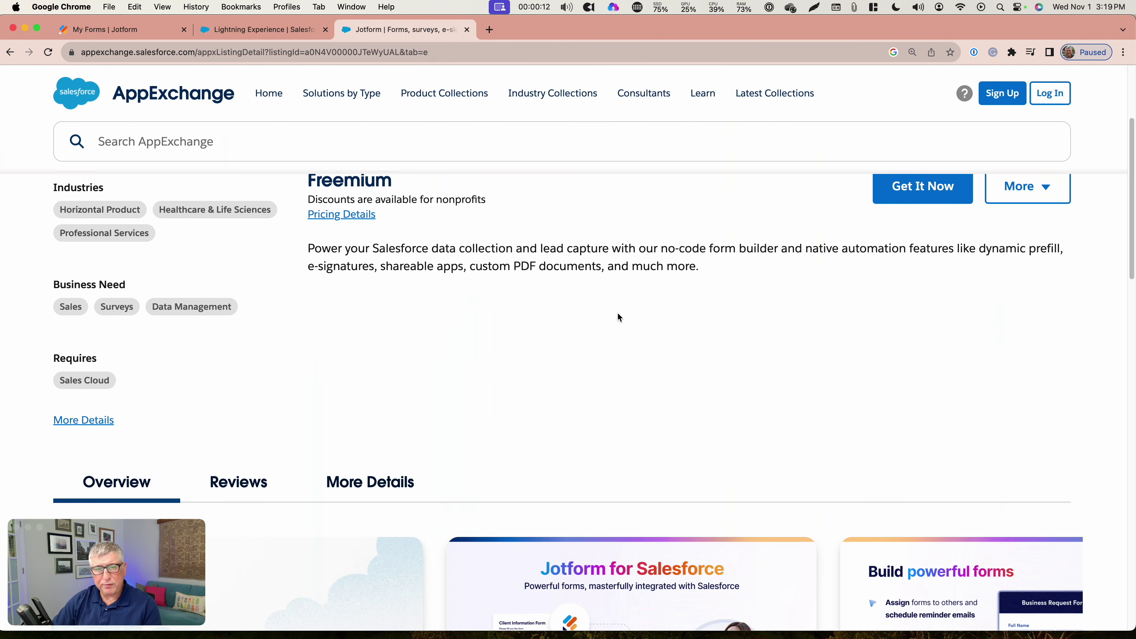
{"action": "scroll", "coordinate": [603, 328], "scroll_direction": "down", "scroll_amount": 6}
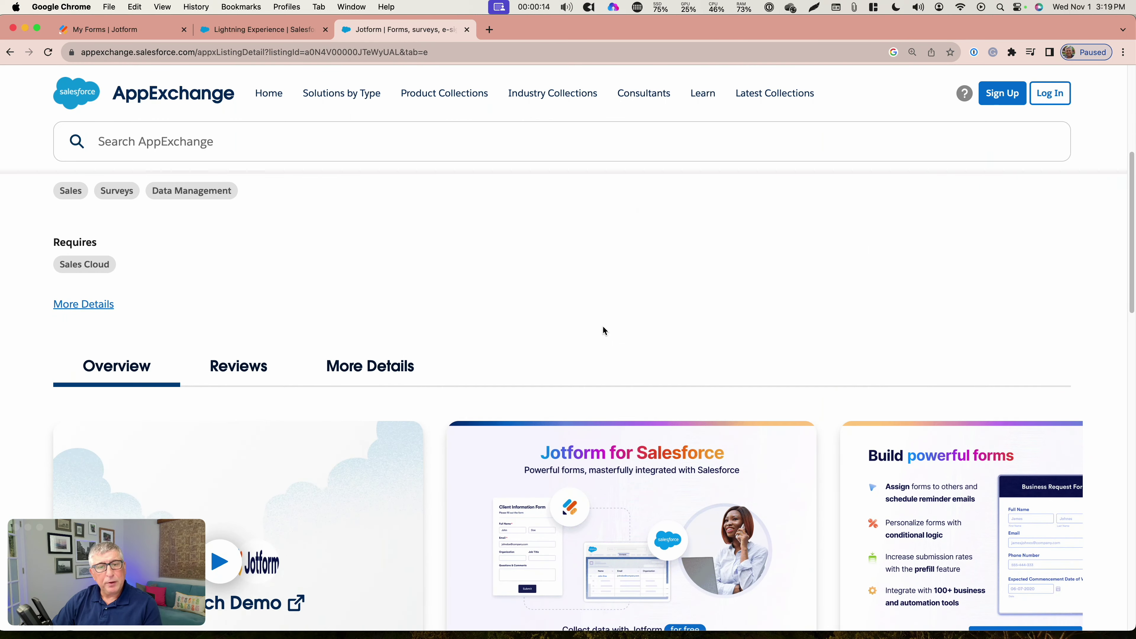
{"action": "scroll", "coordinate": [604, 331], "scroll_direction": "down", "scroll_amount": 10}
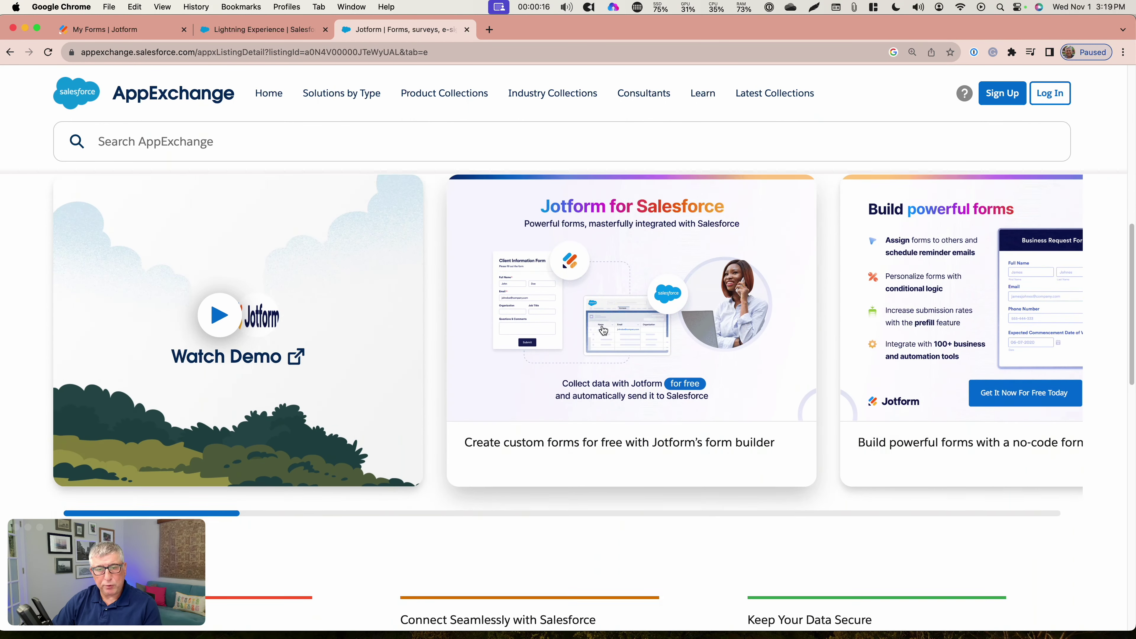
{"action": "scroll", "coordinate": [603, 330], "scroll_direction": "down", "scroll_amount": 9}
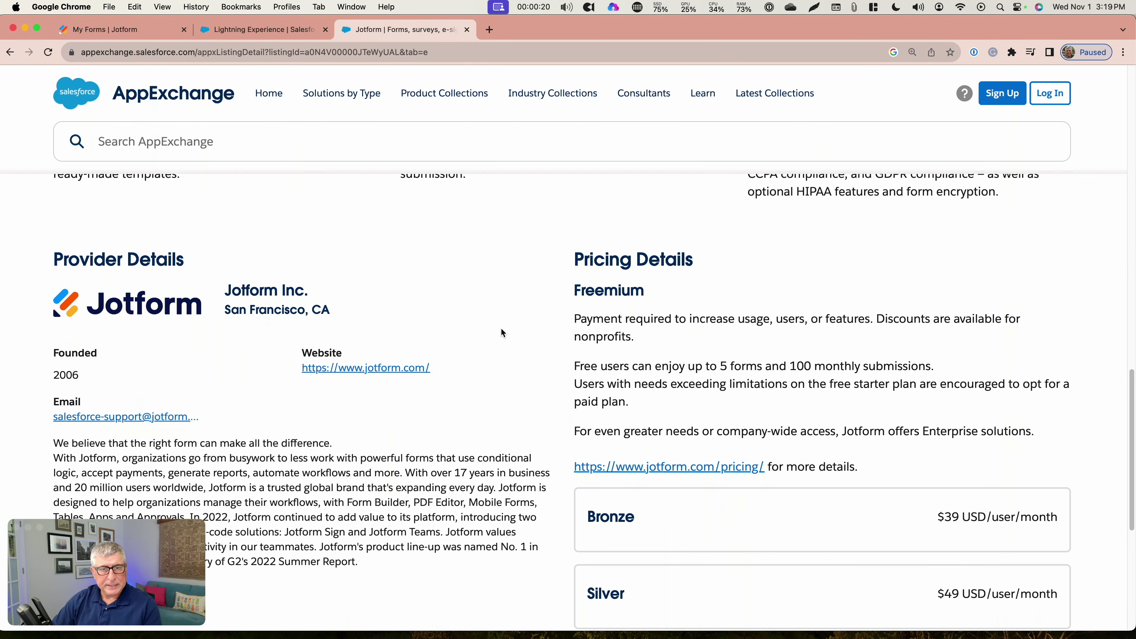
{"action": "scroll", "coordinate": [501, 331], "scroll_direction": "down", "scroll_amount": 1}
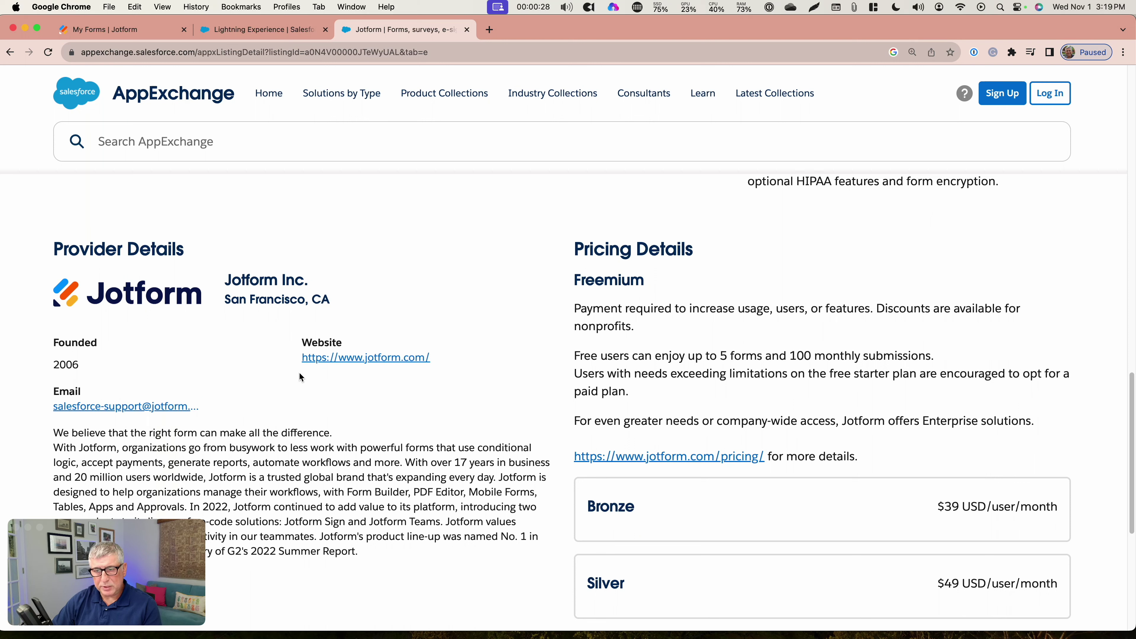
{"action": "scroll", "coordinate": [301, 377], "scroll_direction": "down", "scroll_amount": 1}
{"action": "scroll", "coordinate": [301, 377], "scroll_direction": "down", "scroll_amount": 3}
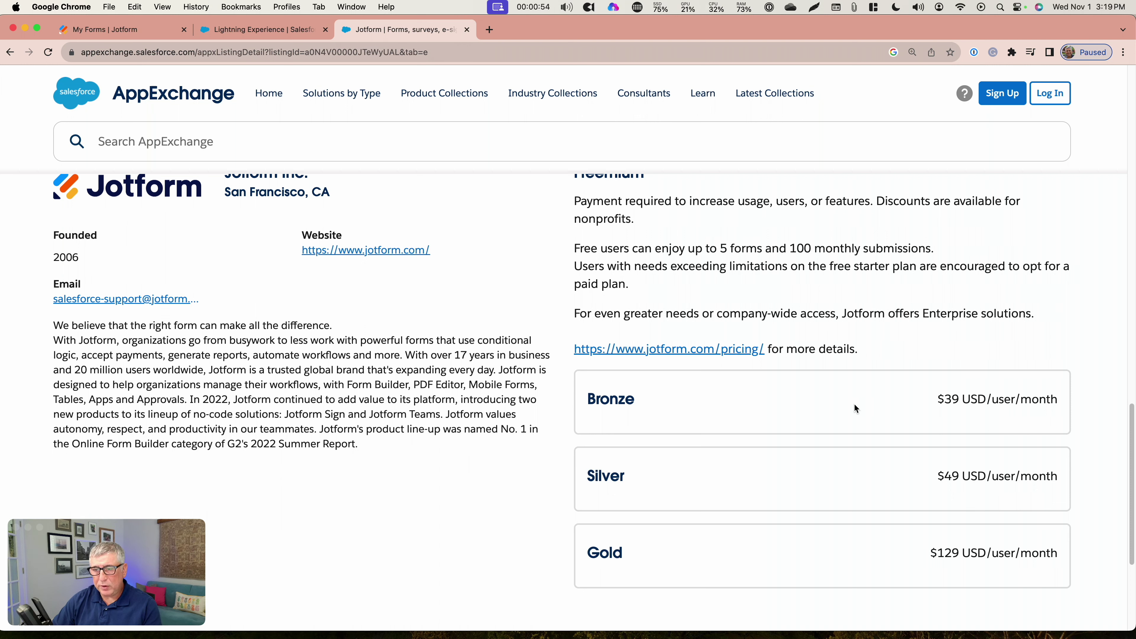
- Scroll back up to the top of the Jotform AppExchange listing
{"action": "scroll", "coordinate": [855, 409], "scroll_direction": "up", "scroll_amount": 3}
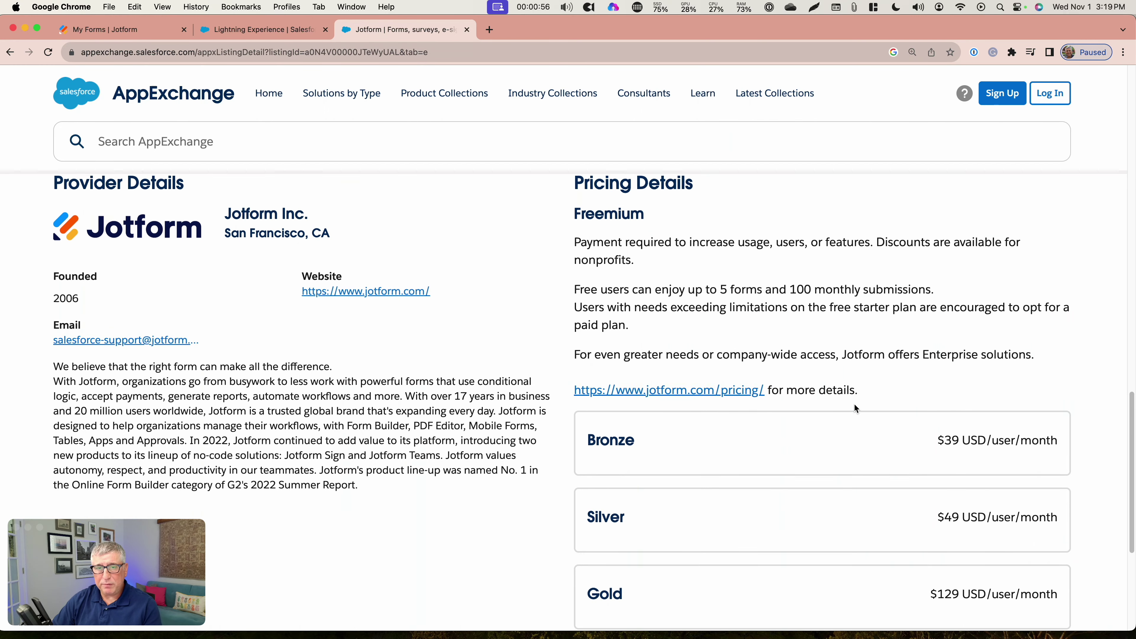
{"action": "scroll", "coordinate": [855, 409], "scroll_direction": "up", "scroll_amount": 4}
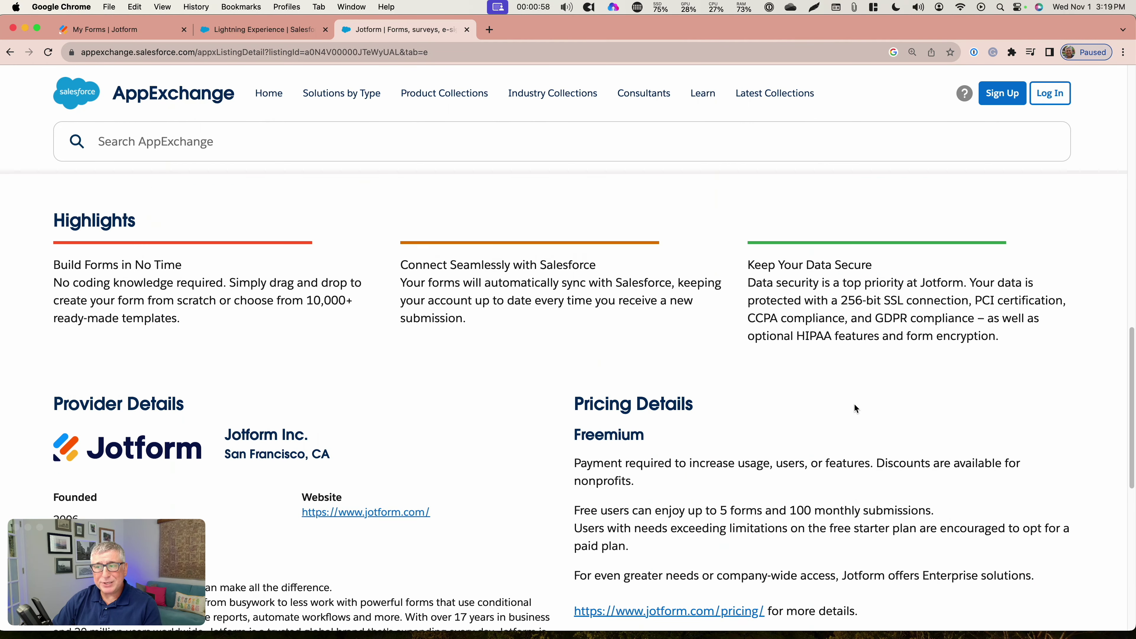
{"action": "scroll", "coordinate": [855, 405], "scroll_direction": "up", "scroll_amount": 6}
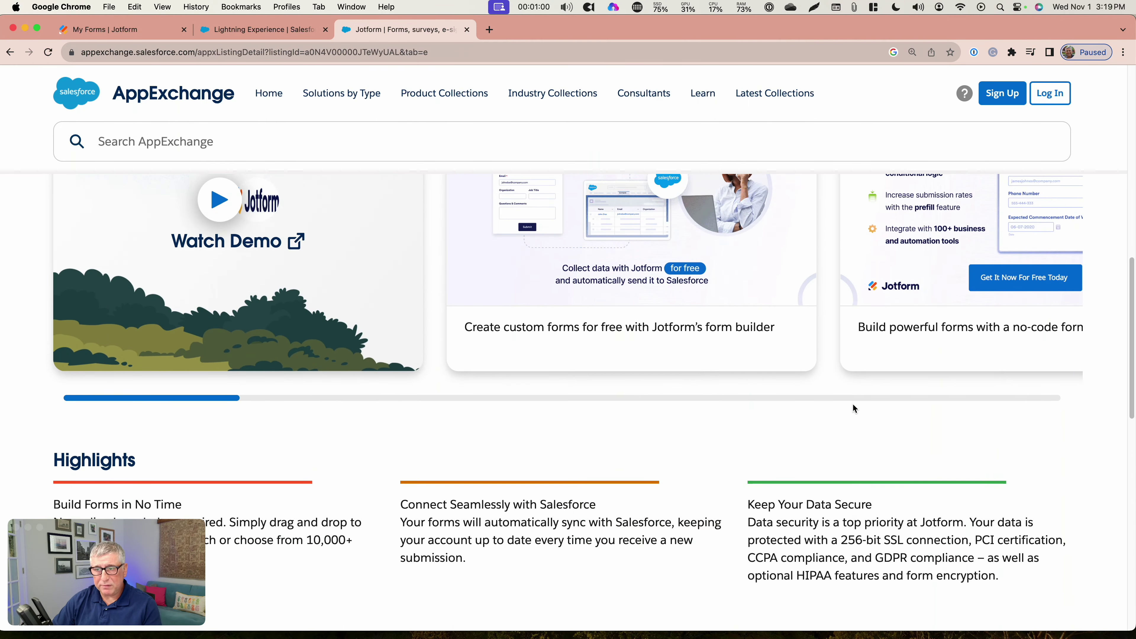
{"action": "scroll", "coordinate": [853, 408], "scroll_direction": "up", "scroll_amount": 7}
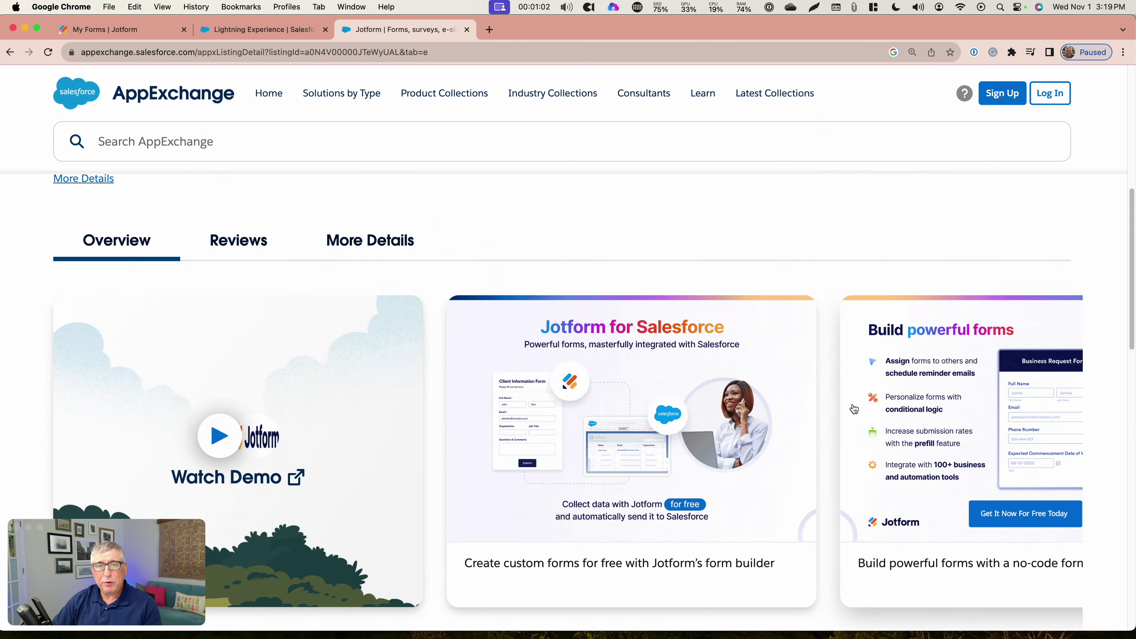
{"action": "scroll", "coordinate": [854, 409], "scroll_direction": "up", "scroll_amount": 5}
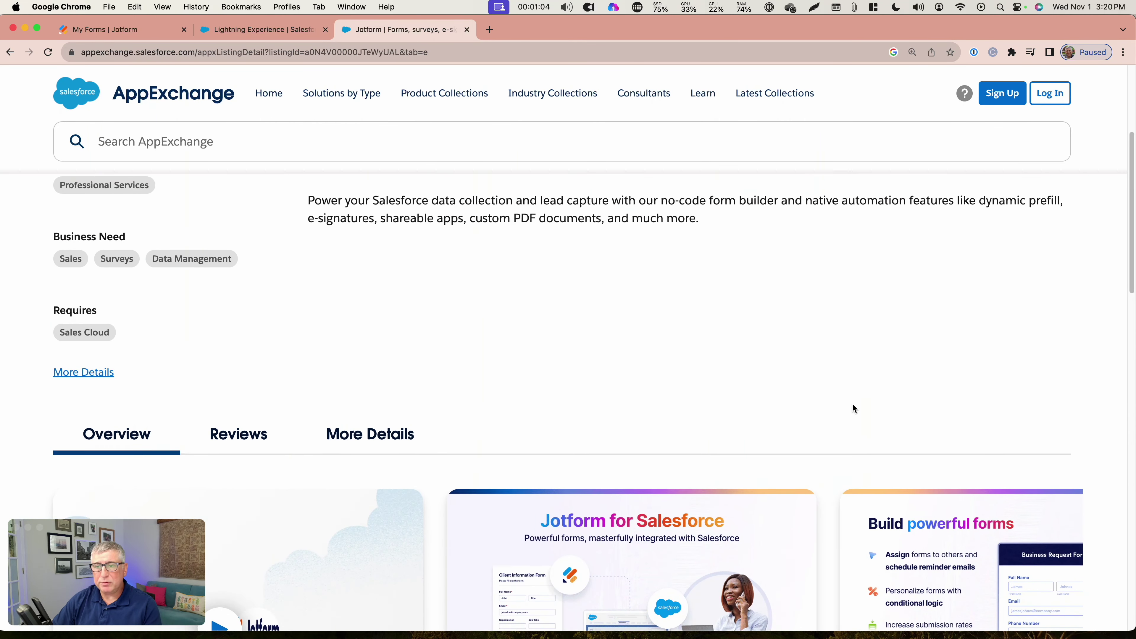
{"action": "scroll", "coordinate": [853, 403], "scroll_direction": "up", "scroll_amount": 2}
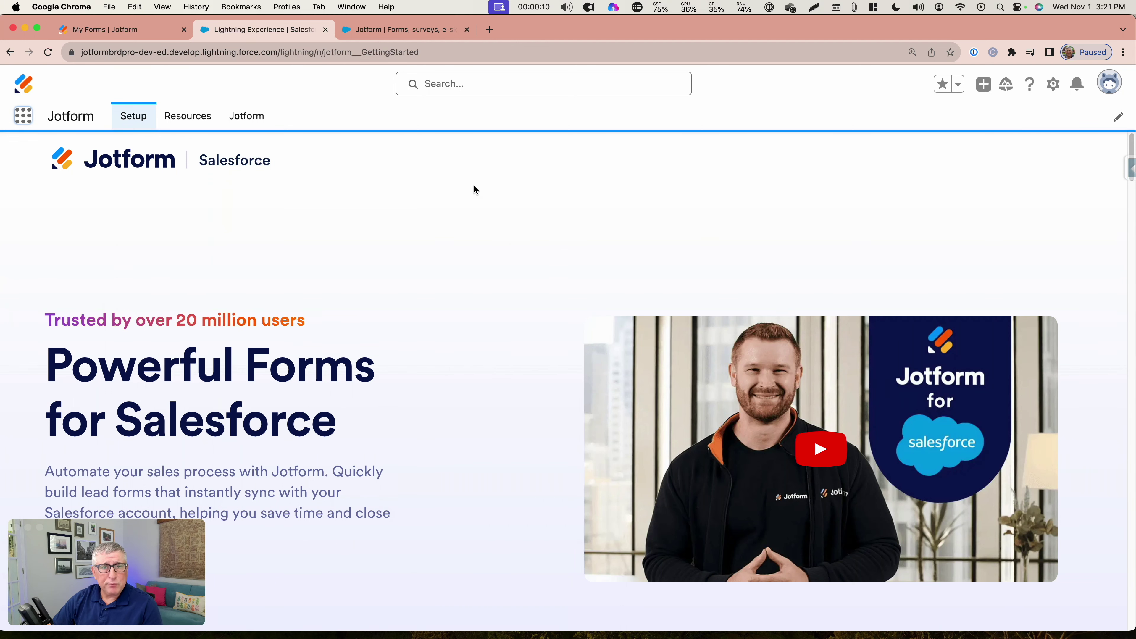
{"action": "left_click", "coordinate": [23, 116]}
{"action": "left_click", "coordinate": [46, 157]}
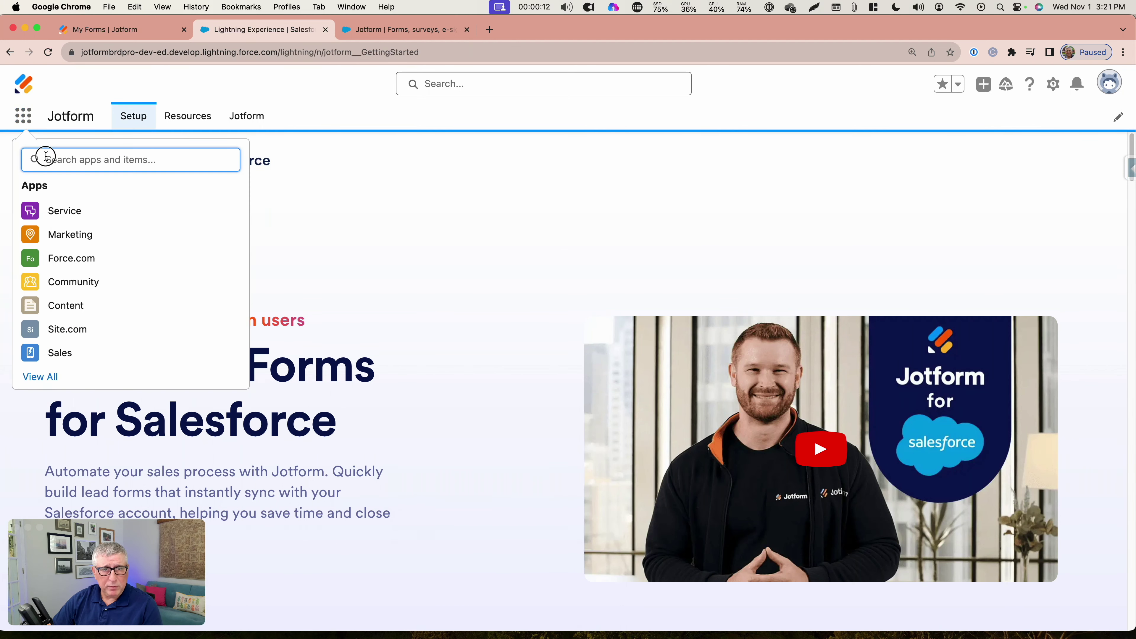
{"action": "type", "text": "jotfo"}
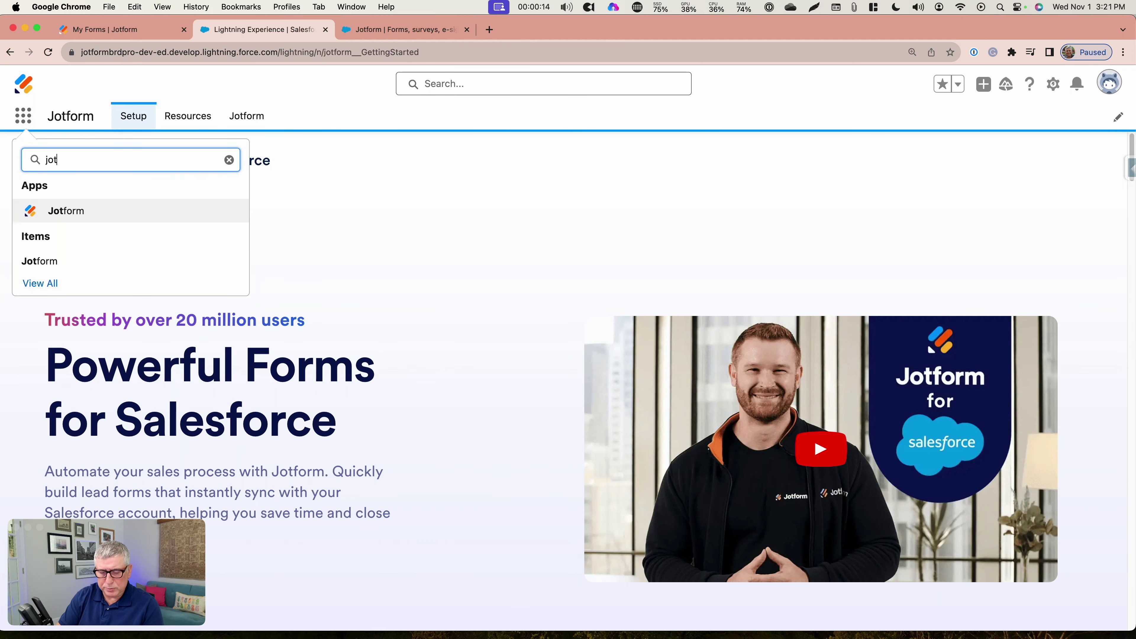
{"action": "left_click", "coordinate": [60, 210]}
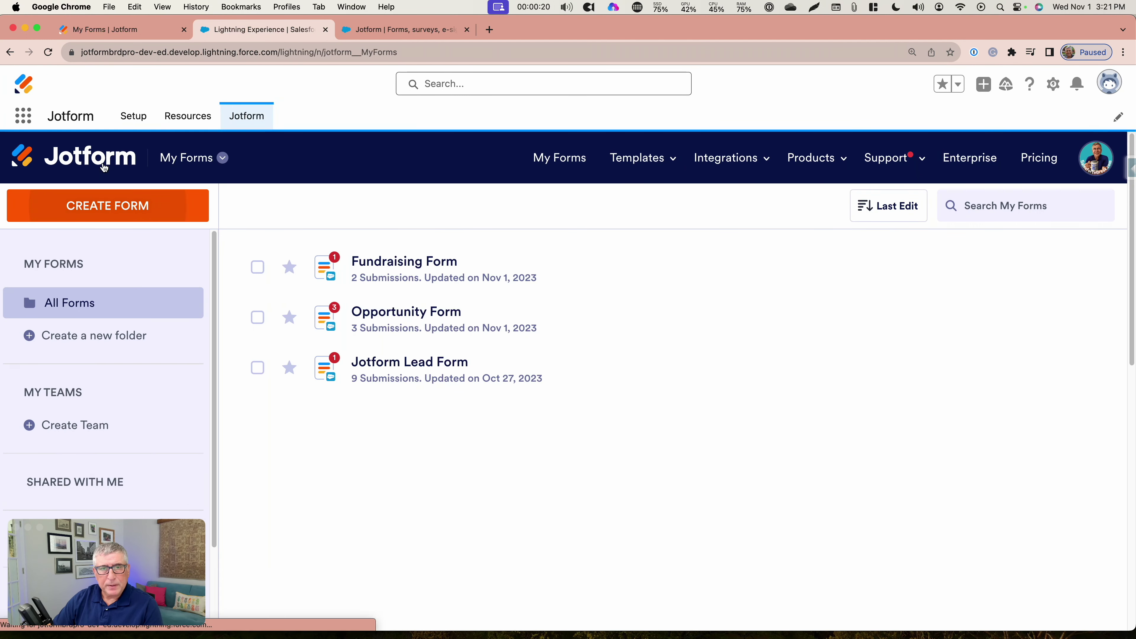
{"action": "left_click", "coordinate": [133, 121]}
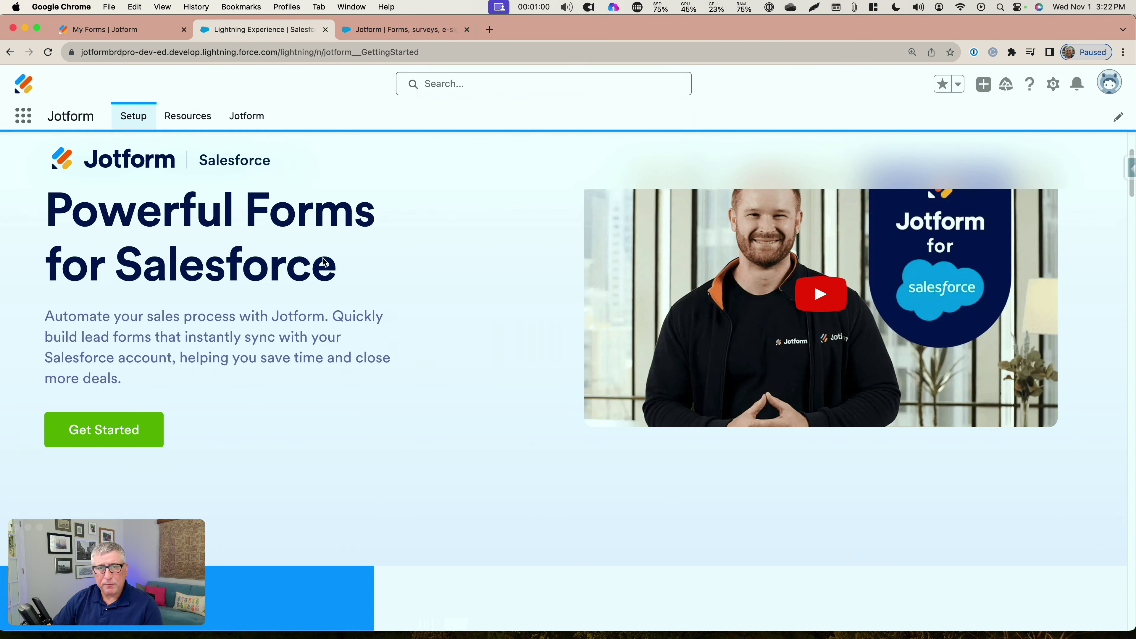
- Browse the Jotform for Salesforce articles under Resources, then show My Forms on the Jotform tab
{"action": "left_click", "coordinate": [205, 130]}
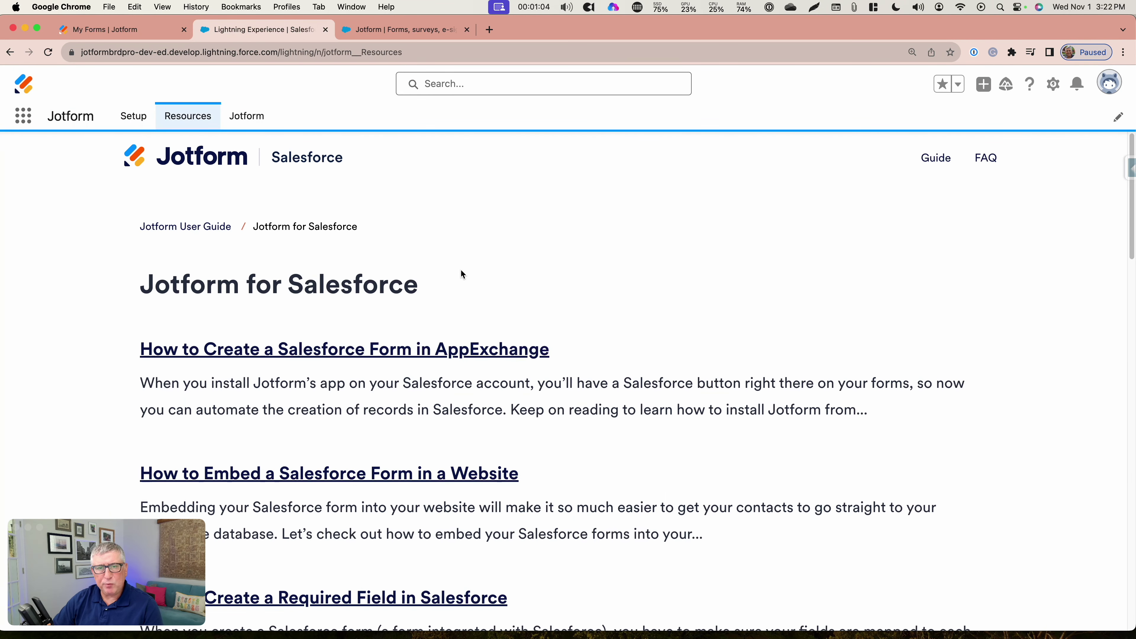
{"action": "scroll", "coordinate": [526, 274], "scroll_direction": "down", "scroll_amount": 5}
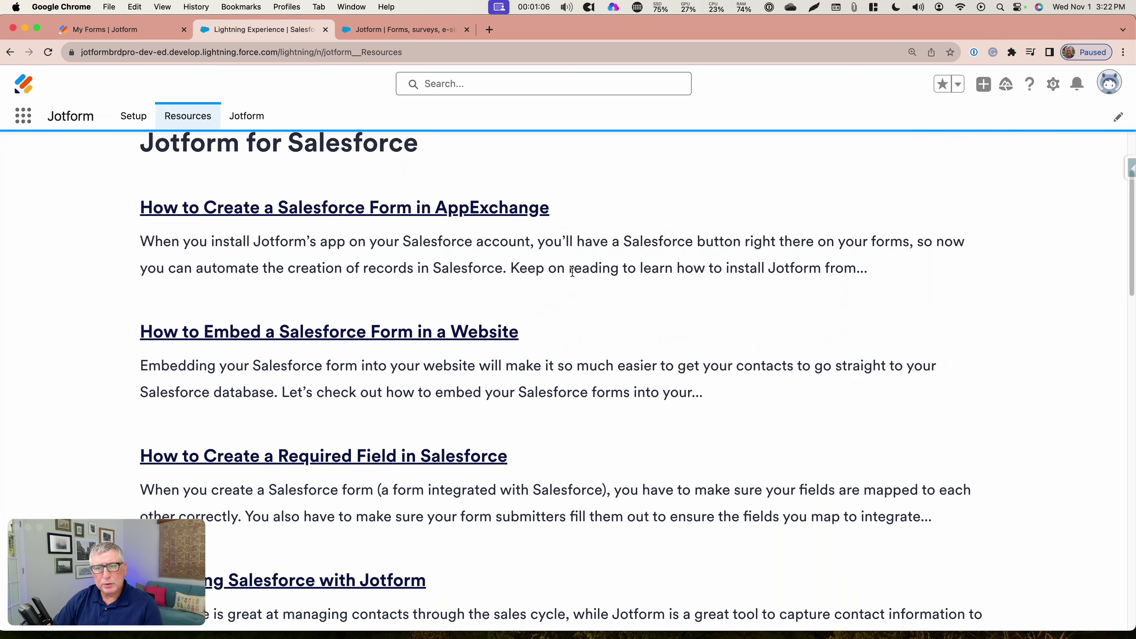
{"action": "scroll", "coordinate": [572, 272], "scroll_direction": "down", "scroll_amount": 4}
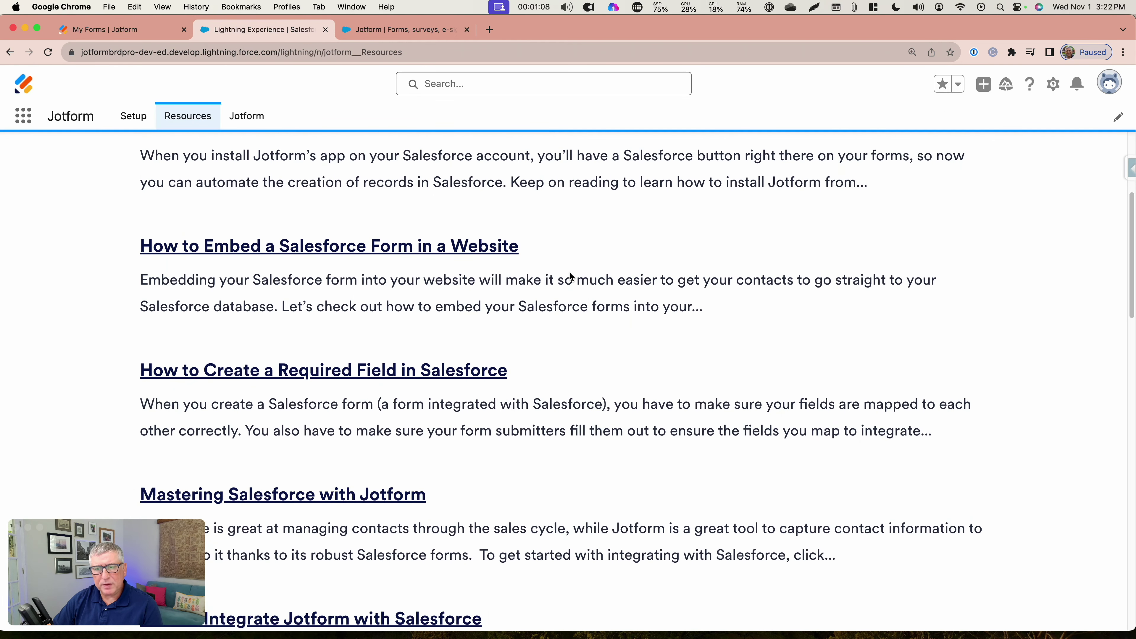
{"action": "scroll", "coordinate": [569, 276], "scroll_direction": "down", "scroll_amount": 3}
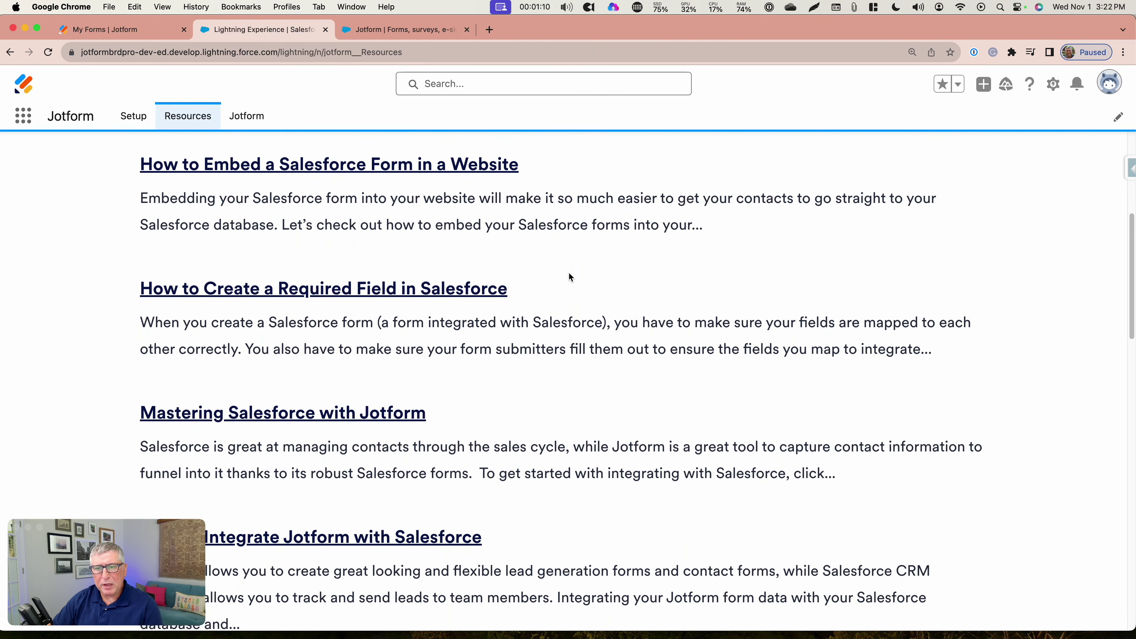
{"action": "scroll", "coordinate": [568, 271], "scroll_direction": "down", "scroll_amount": 6}
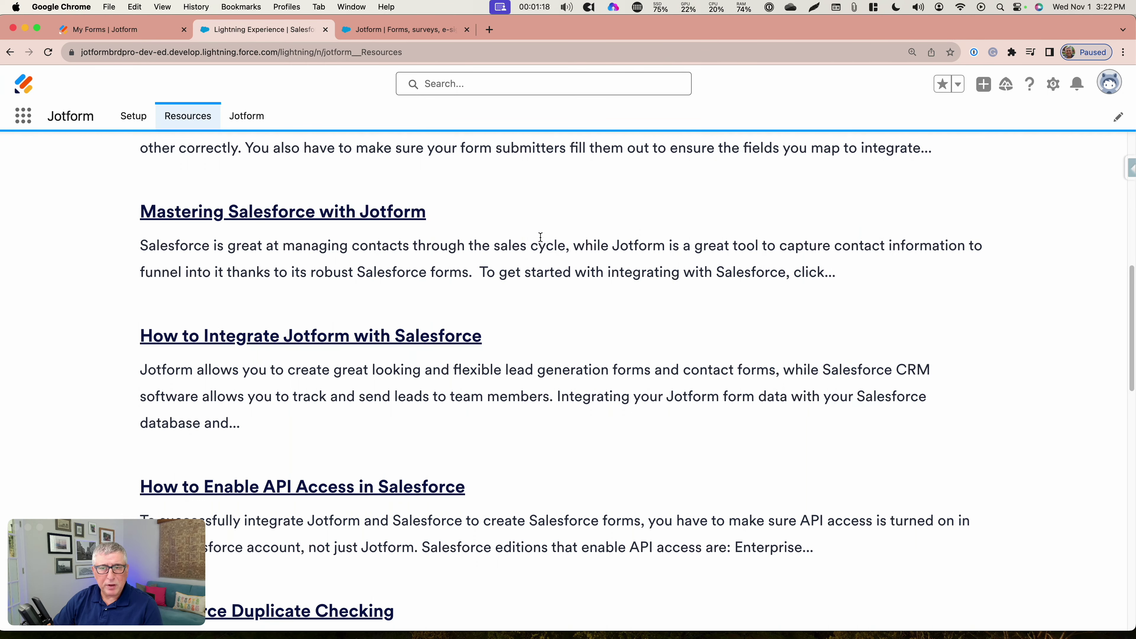
{"action": "scroll", "coordinate": [532, 237], "scroll_direction": "down", "scroll_amount": 2}
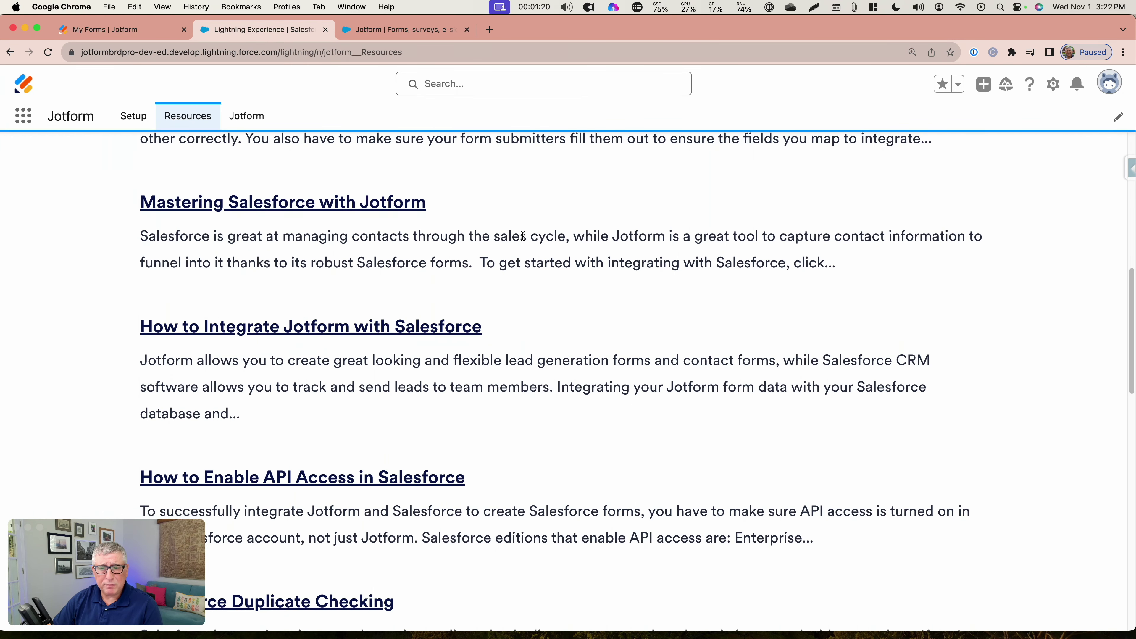
{"action": "scroll", "coordinate": [518, 233], "scroll_direction": "down", "scroll_amount": 4}
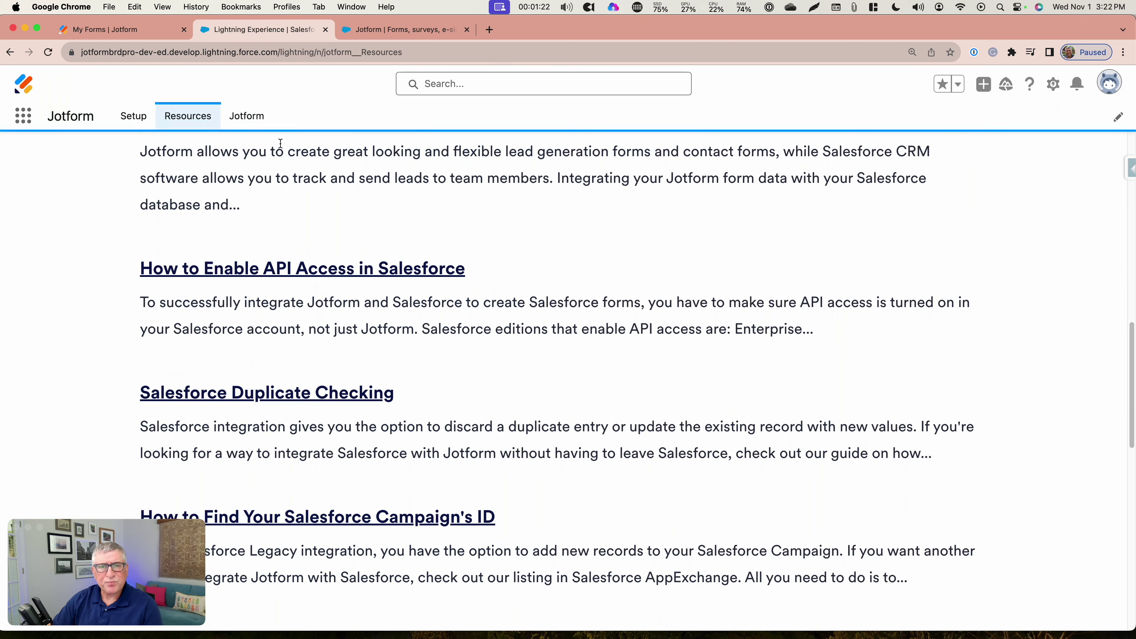
{"action": "left_click", "coordinate": [246, 117]}
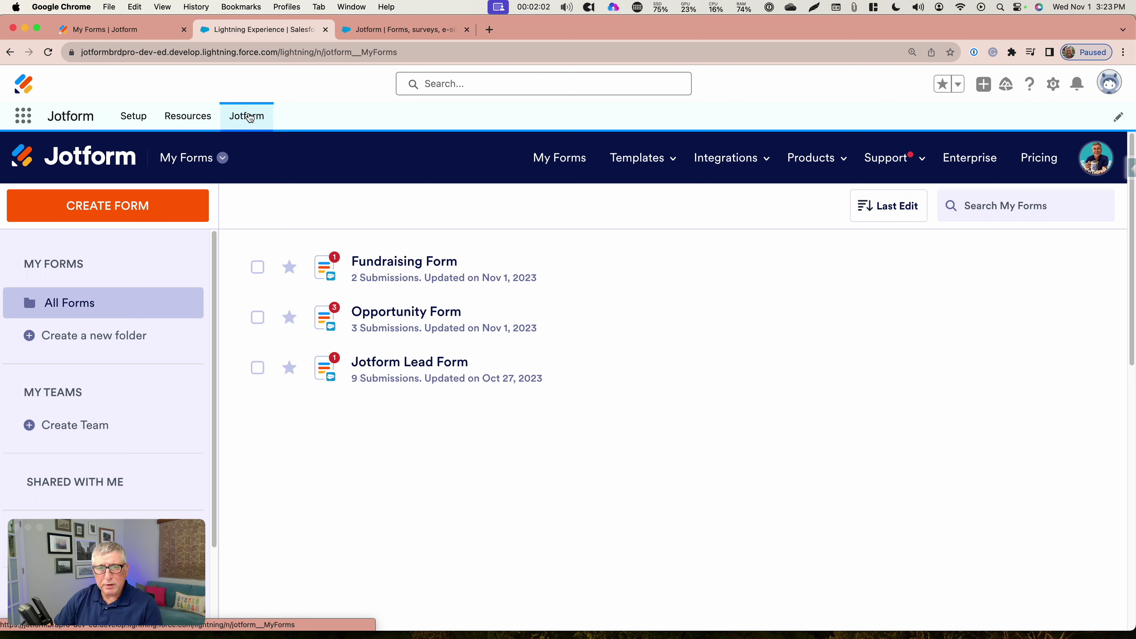
- Start a new form of the Create Salesforce Form type
{"action": "left_click", "coordinate": [204, 159]}
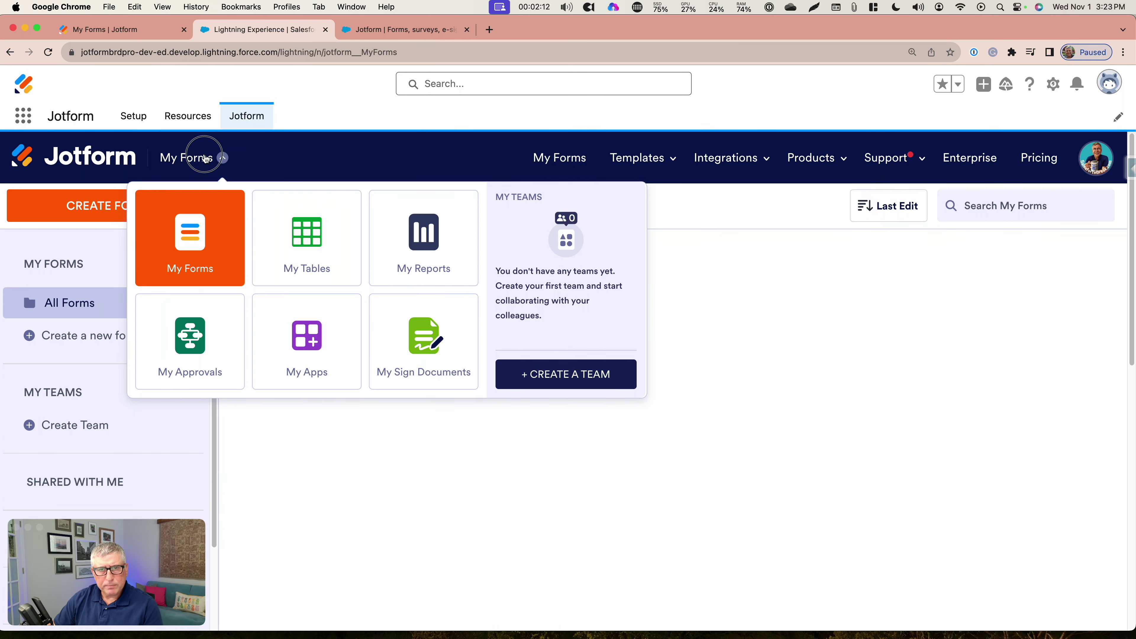
{"action": "left_click", "coordinate": [112, 215]}
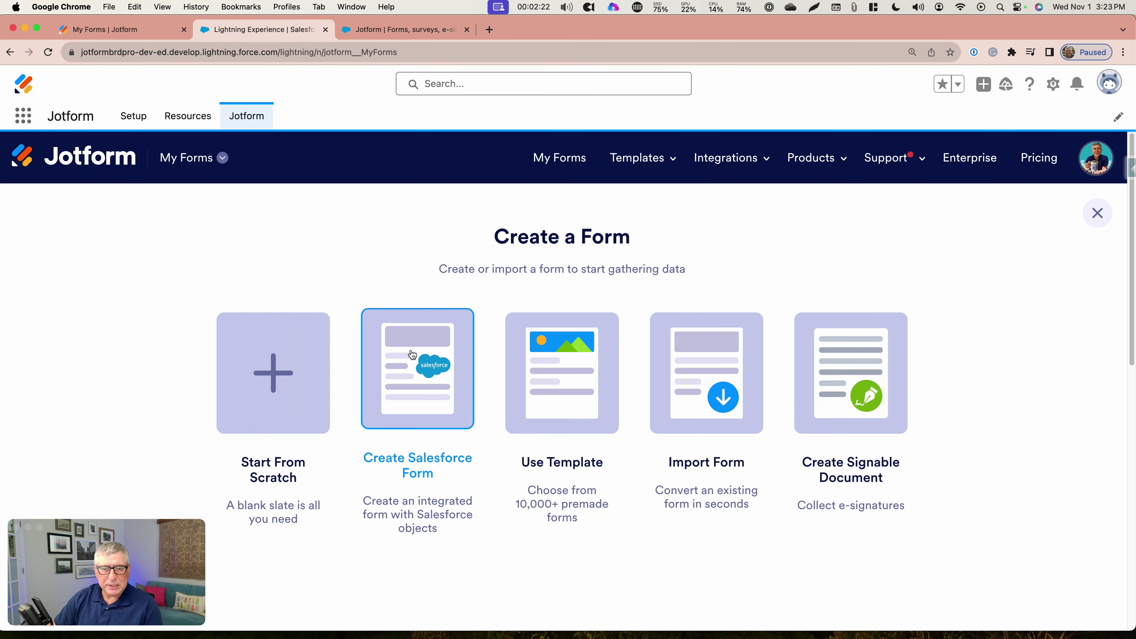
{"action": "left_click", "coordinate": [442, 393]}
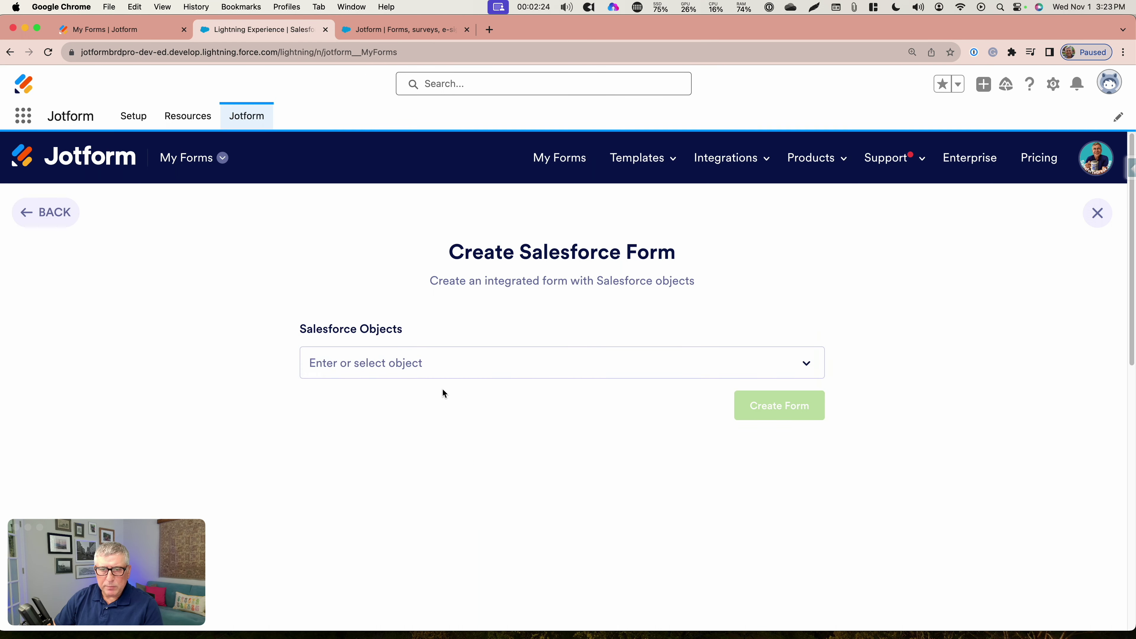
- Filter the Salesforce Objects list for 'Lead' and add Lead as the form's object
{"action": "left_click", "coordinate": [490, 366]}
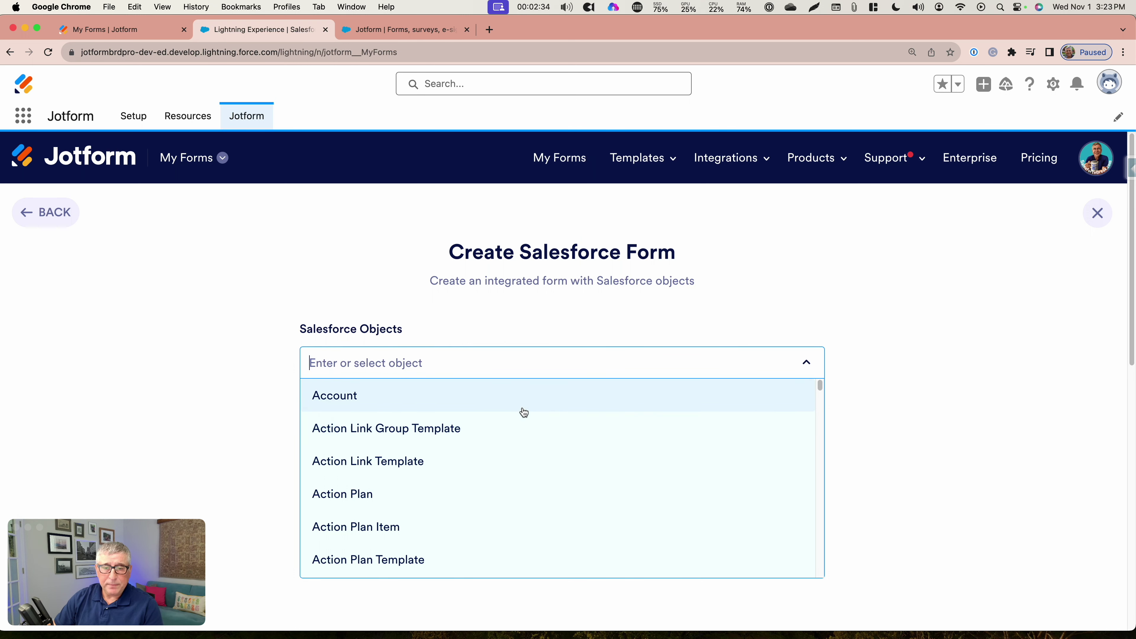
{"action": "scroll", "coordinate": [522, 437], "scroll_direction": "down", "scroll_amount": 4}
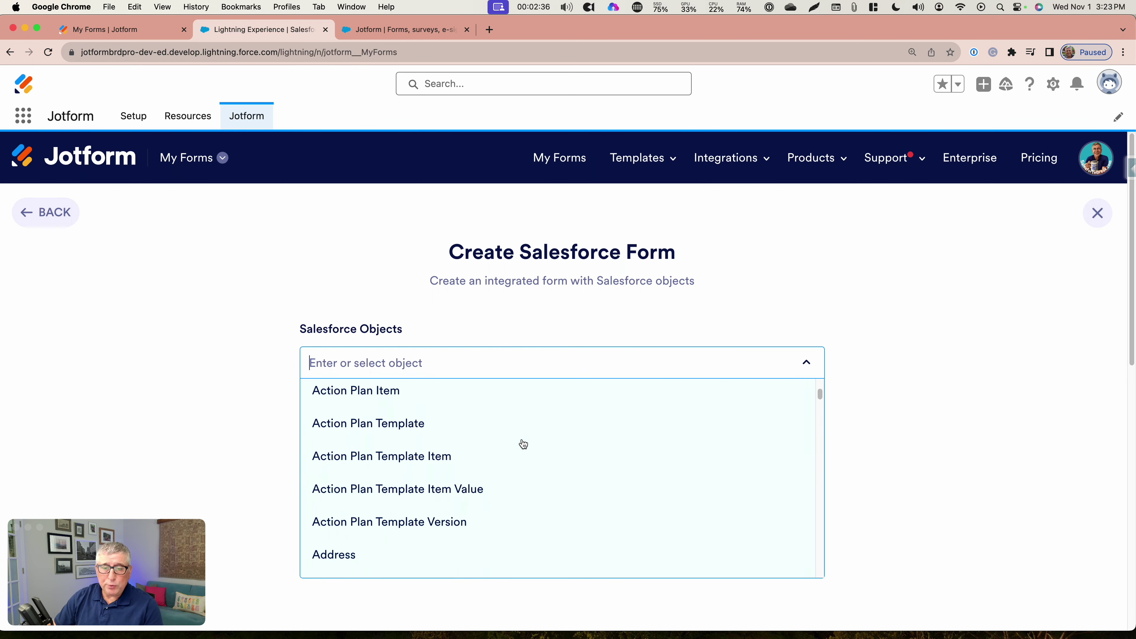
{"action": "scroll", "coordinate": [524, 444], "scroll_direction": "down", "scroll_amount": 5}
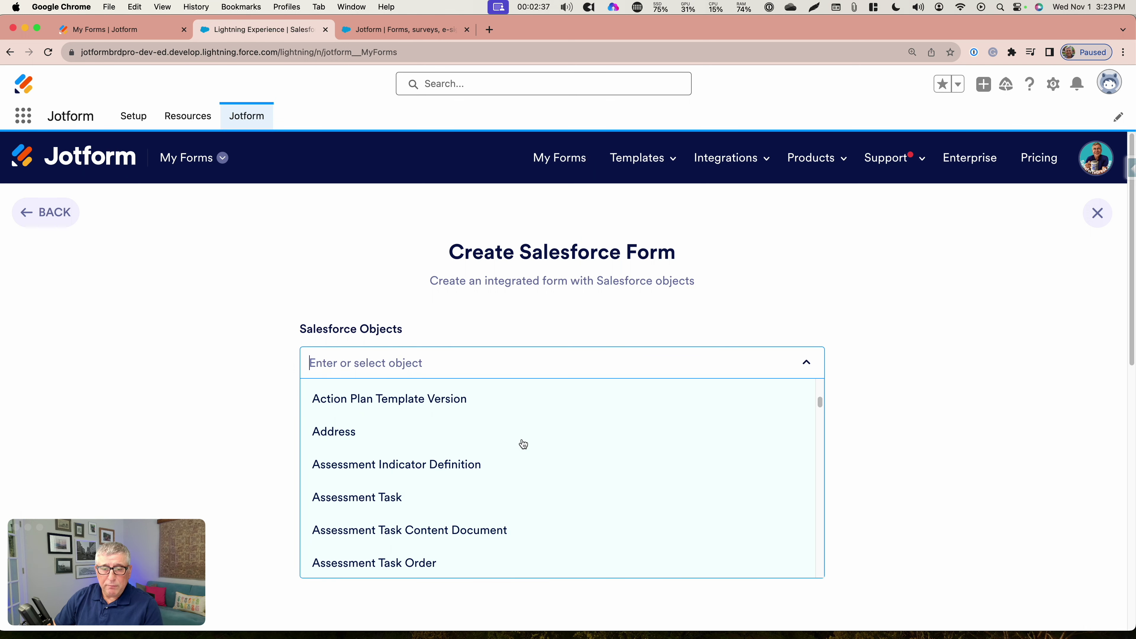
{"action": "scroll", "coordinate": [523, 444], "scroll_direction": "down", "scroll_amount": 3}
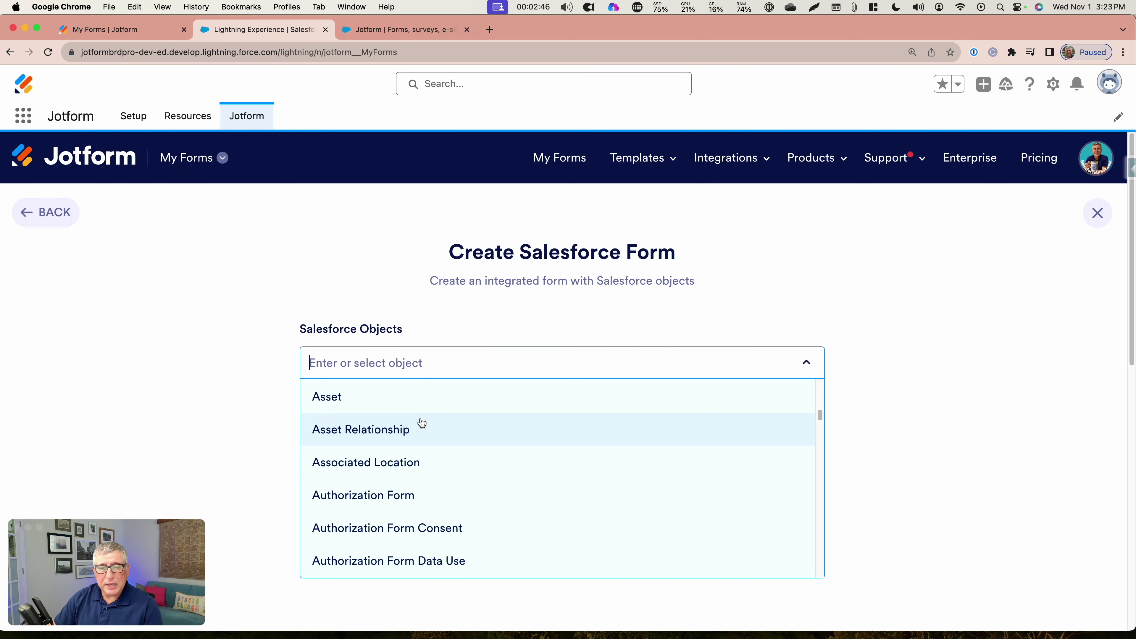
{"action": "scroll", "coordinate": [473, 429], "scroll_direction": "down", "scroll_amount": 1}
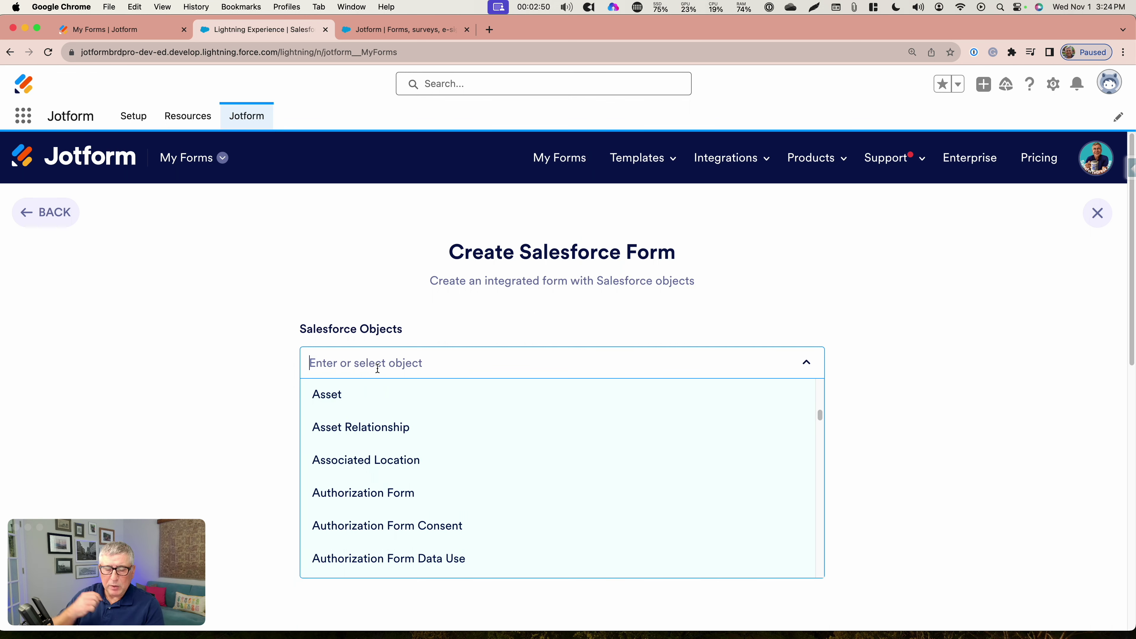
{"action": "type", "text": "Lead"}
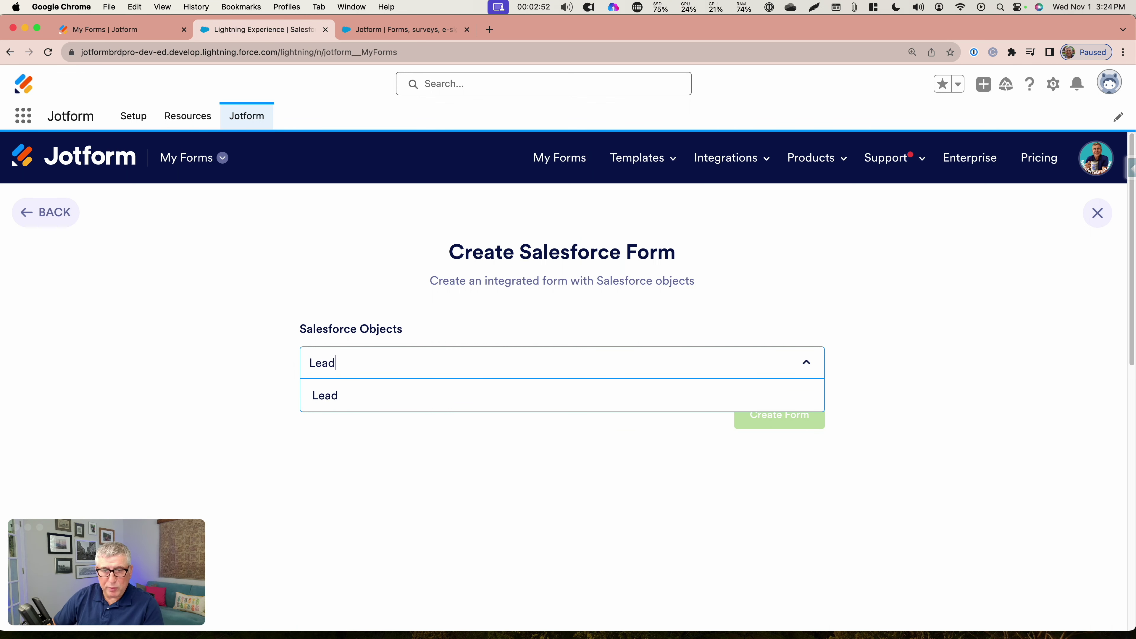
{"action": "left_click", "coordinate": [348, 398]}
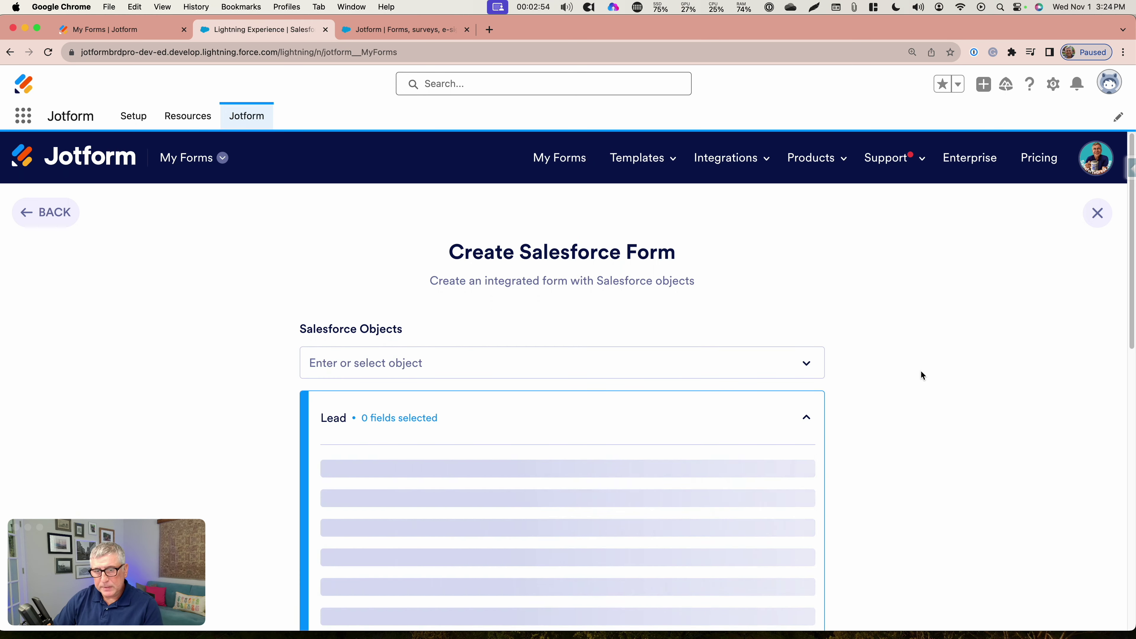
- Tick the First Name, Title, Phone and Mobile Phone Lead fields
{"action": "scroll", "coordinate": [939, 410], "scroll_direction": "down", "scroll_amount": 5}
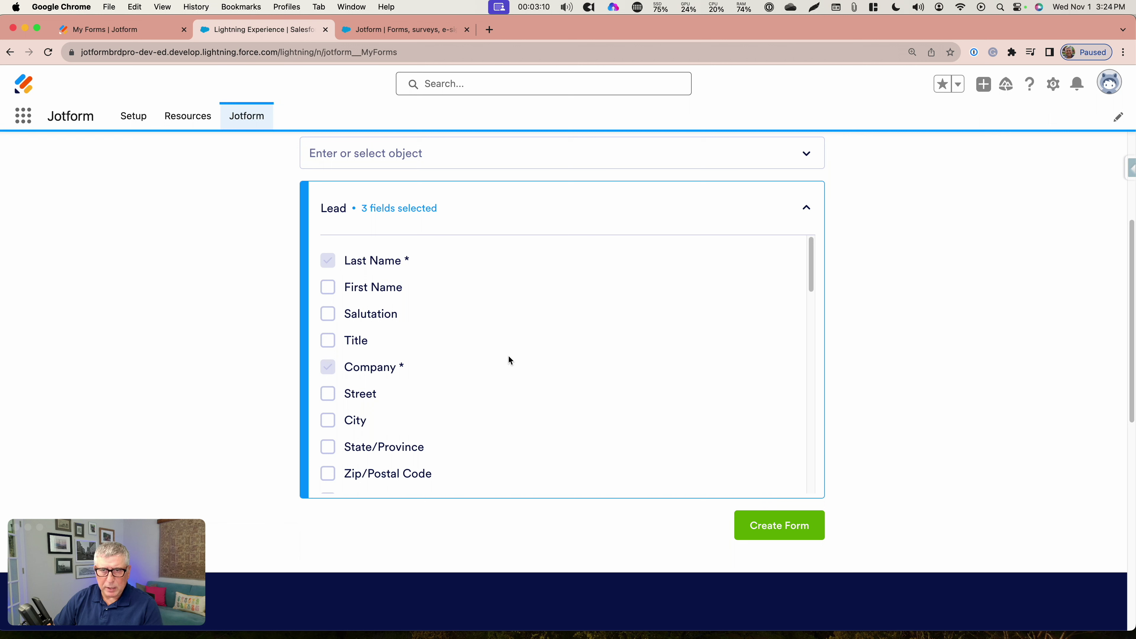
{"action": "left_click", "coordinate": [330, 289]}
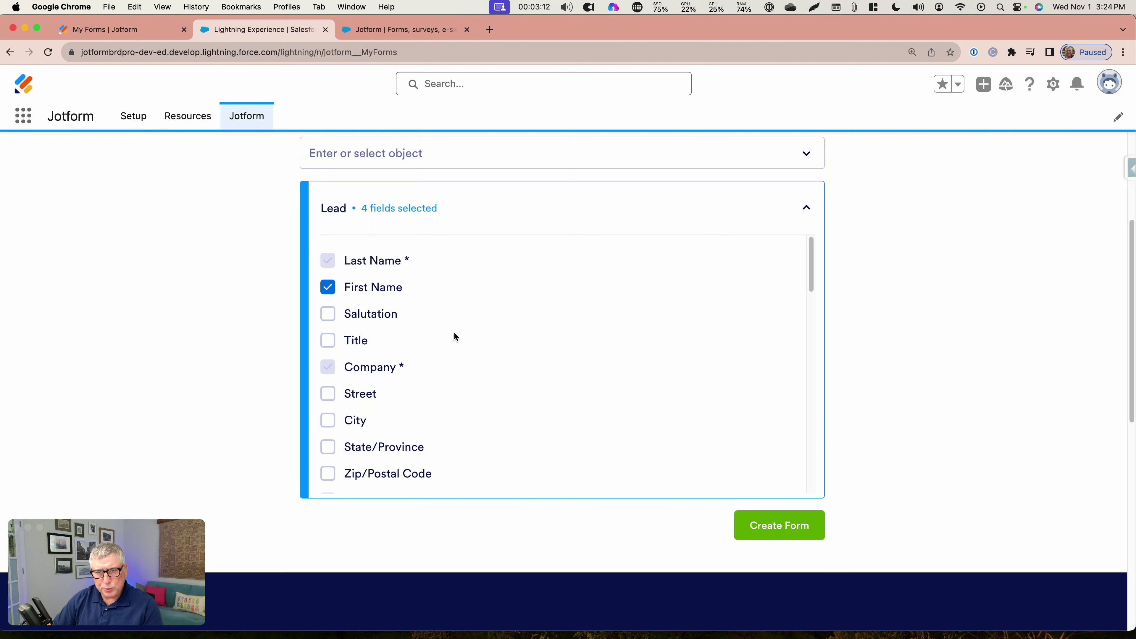
{"action": "left_click", "coordinate": [328, 341]}
{"action": "scroll", "coordinate": [513, 380], "scroll_direction": "down", "scroll_amount": 3}
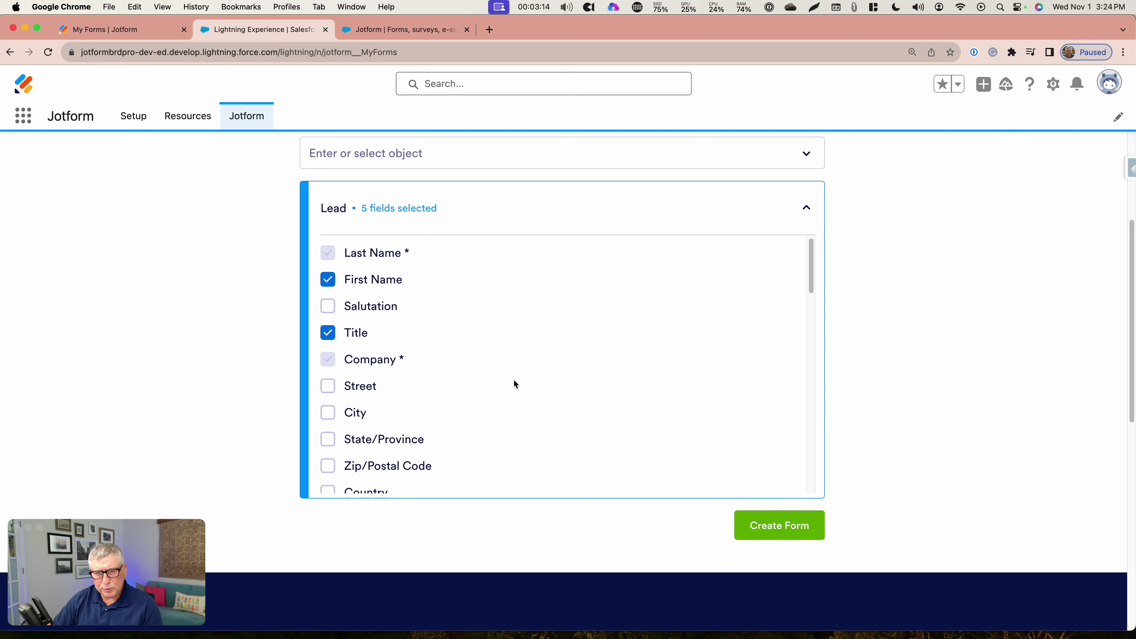
{"action": "scroll", "coordinate": [514, 384], "scroll_direction": "down", "scroll_amount": 2}
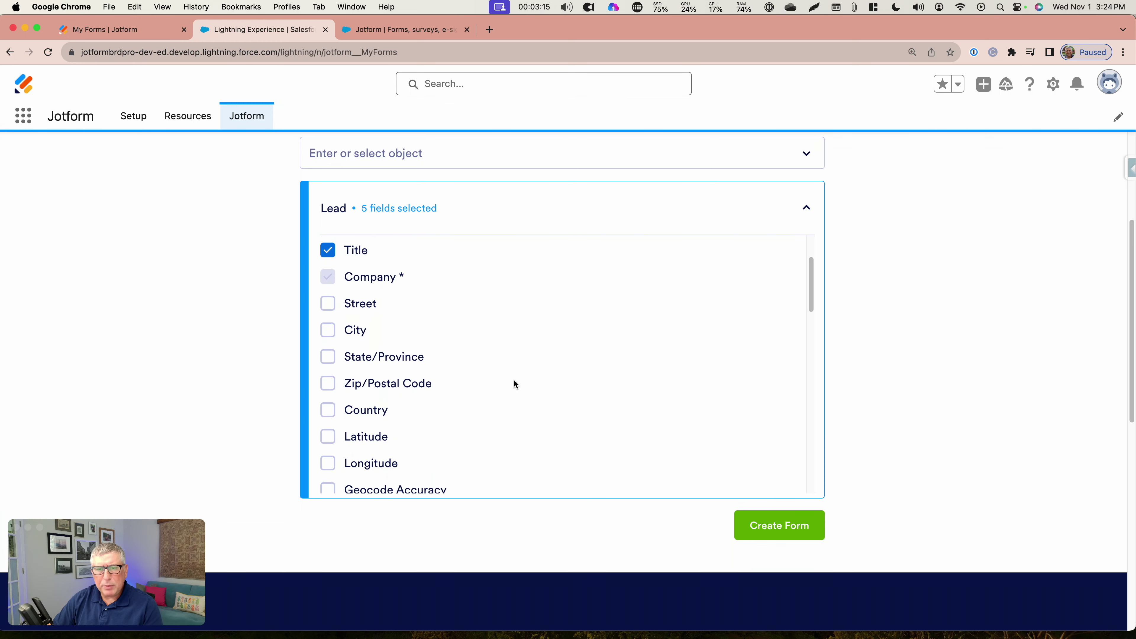
{"action": "scroll", "coordinate": [364, 346], "scroll_direction": "down", "scroll_amount": 2}
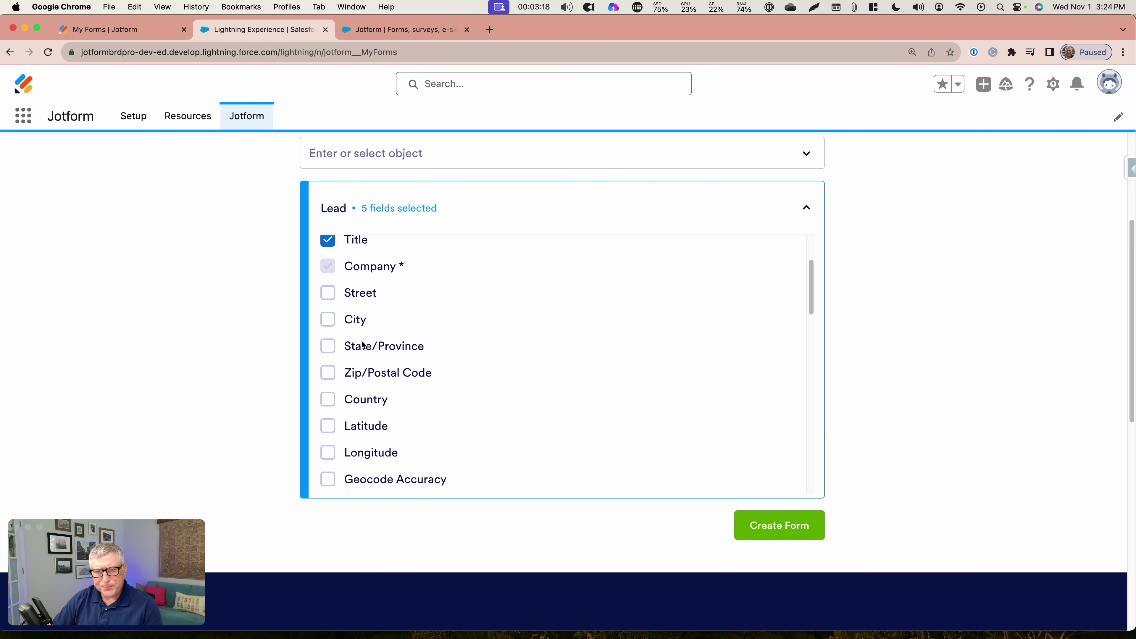
{"action": "scroll", "coordinate": [363, 343], "scroll_direction": "down", "scroll_amount": 7}
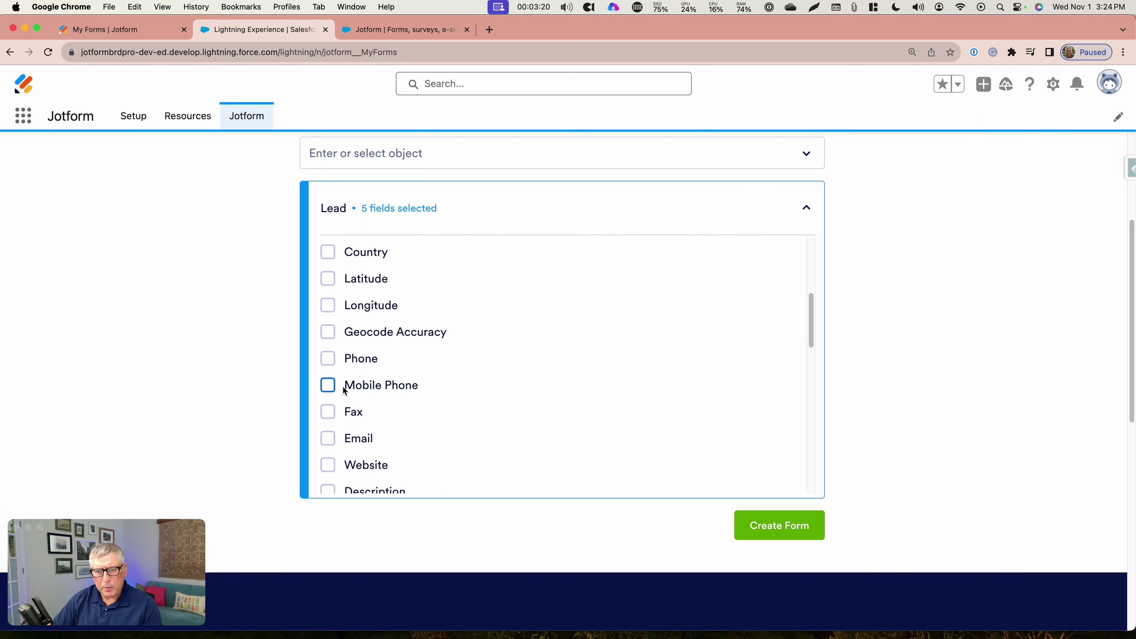
{"action": "left_click", "coordinate": [329, 360]}
{"action": "left_click", "coordinate": [328, 386]}
- Add Email, Website, Lead Source and Description, then create the form from the 11 fields
{"action": "scroll", "coordinate": [410, 396], "scroll_direction": "down", "scroll_amount": 4}
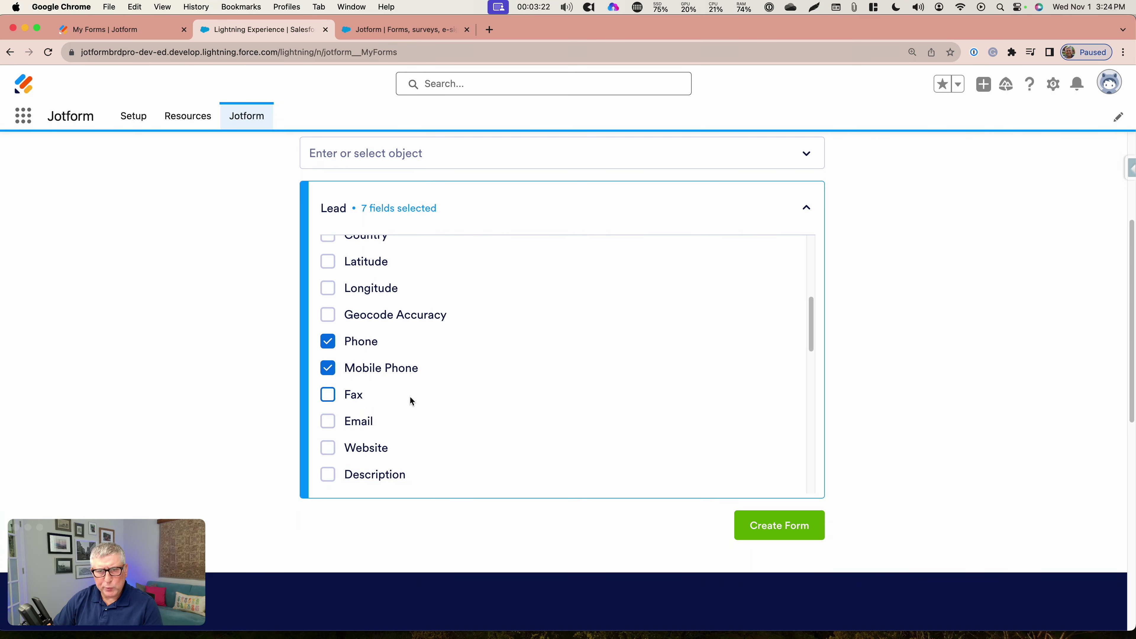
{"action": "left_click", "coordinate": [328, 367]}
{"action": "left_click", "coordinate": [328, 394]}
{"action": "scroll", "coordinate": [465, 390], "scroll_direction": "down", "scroll_amount": 3}
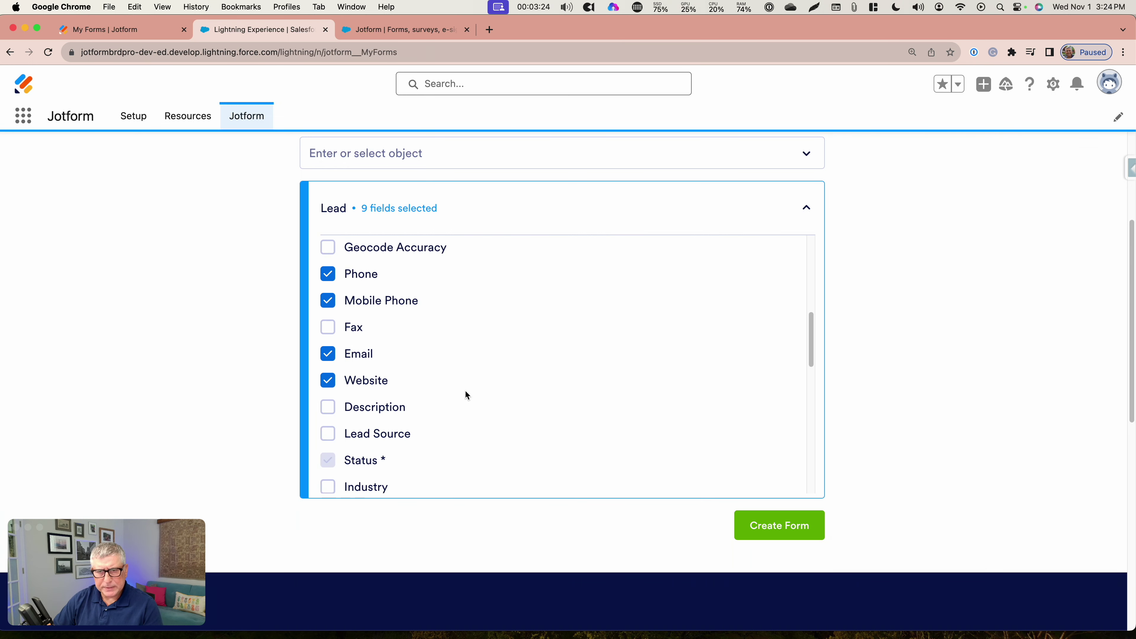
{"action": "scroll", "coordinate": [464, 394], "scroll_direction": "down", "scroll_amount": 1}
{"action": "left_click", "coordinate": [328, 381]}
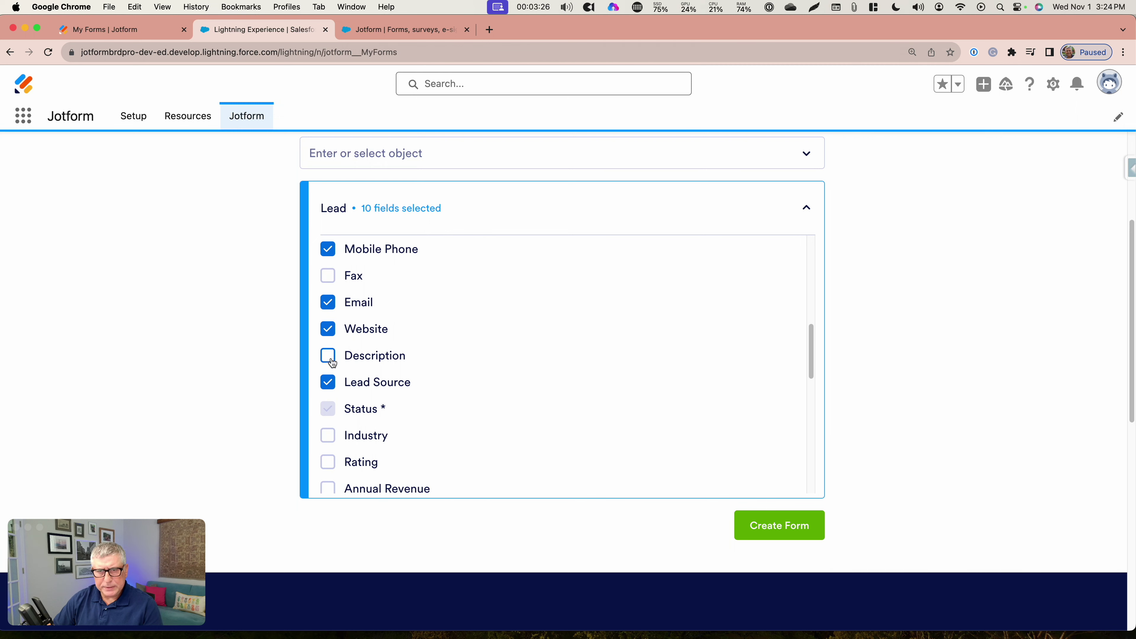
{"action": "left_click", "coordinate": [331, 358]}
{"action": "scroll", "coordinate": [430, 385], "scroll_direction": "down", "scroll_amount": 9}
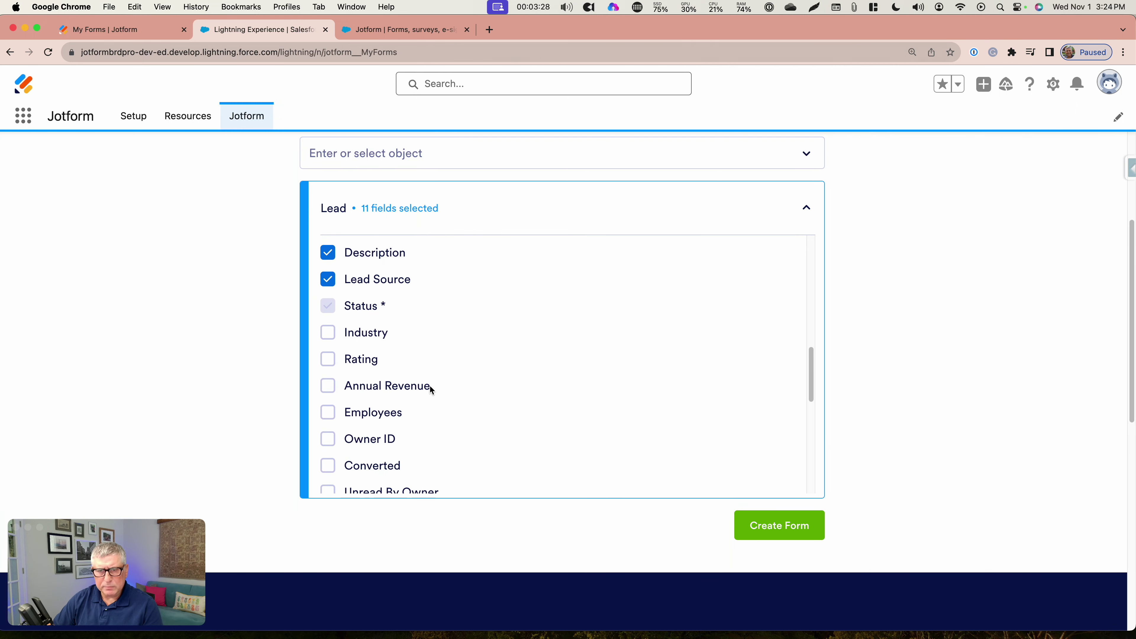
{"action": "scroll", "coordinate": [429, 389], "scroll_direction": "down", "scroll_amount": 10}
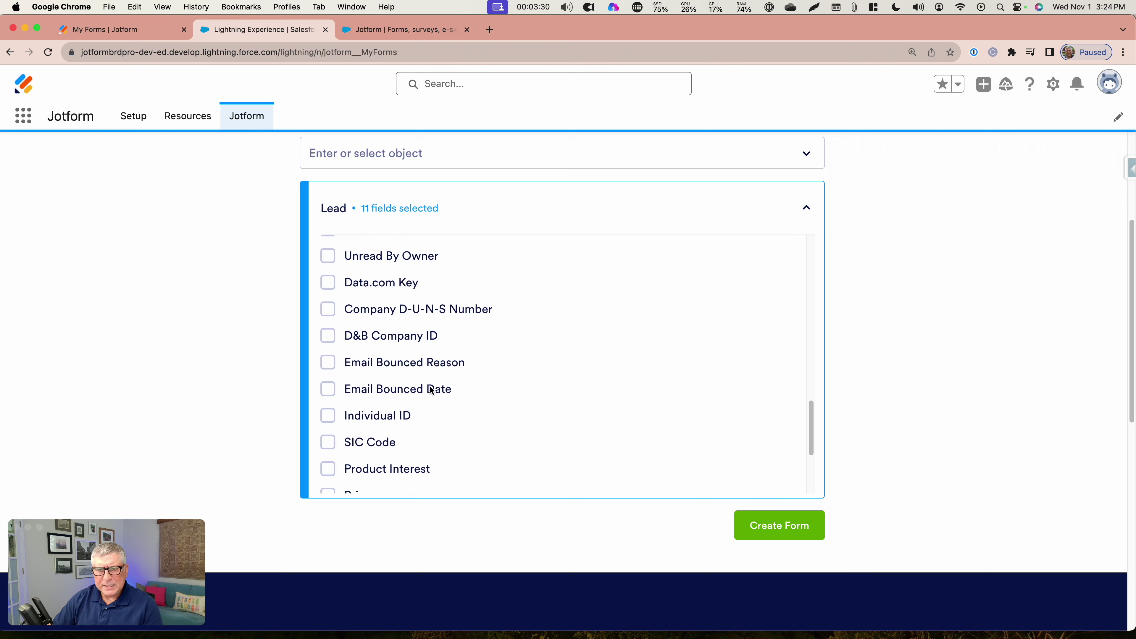
{"action": "left_click", "coordinate": [804, 526]}
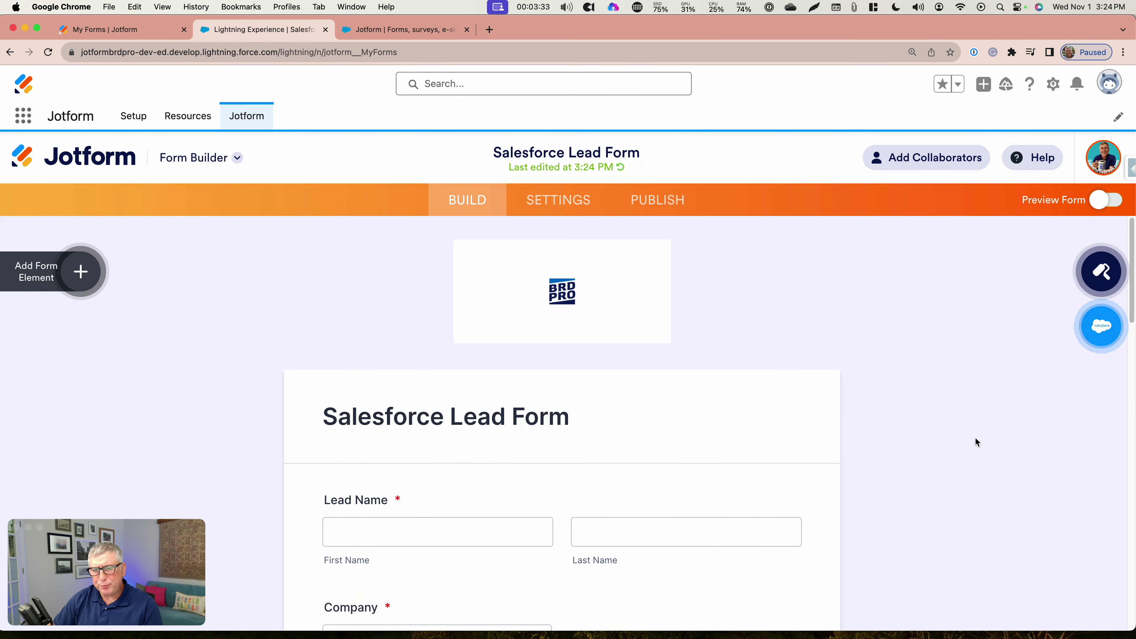
- Review the new Salesforce Lead Form's Status, Title, phone, email, website, Lead Source and Description fields
{"action": "scroll", "coordinate": [960, 406], "scroll_direction": "down", "scroll_amount": 4}
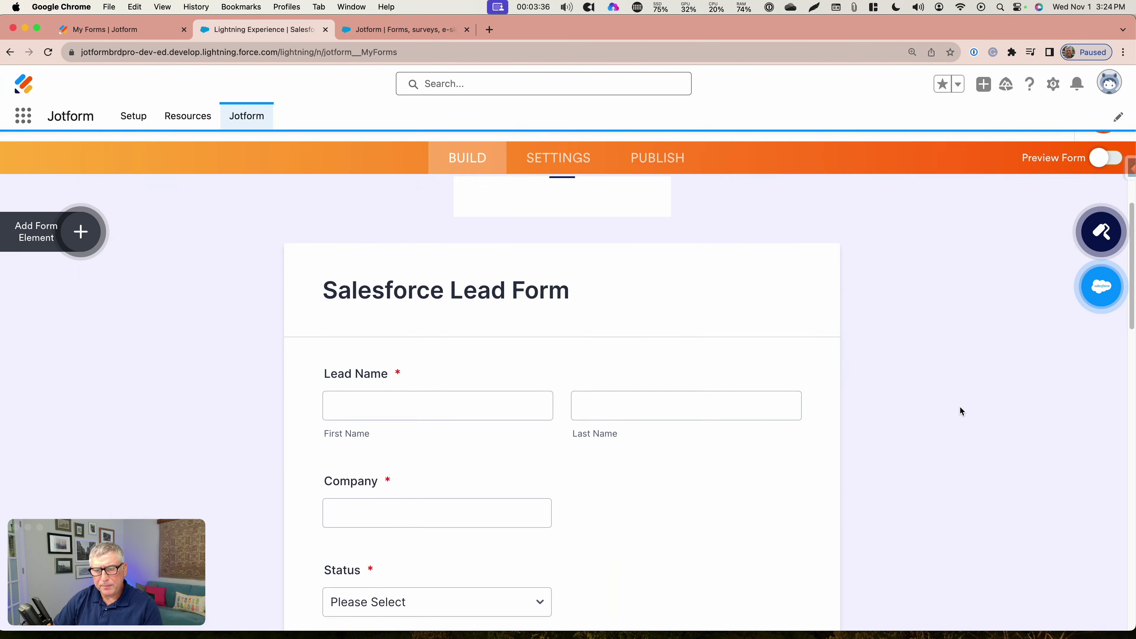
{"action": "scroll", "coordinate": [958, 408], "scroll_direction": "down", "scroll_amount": 5}
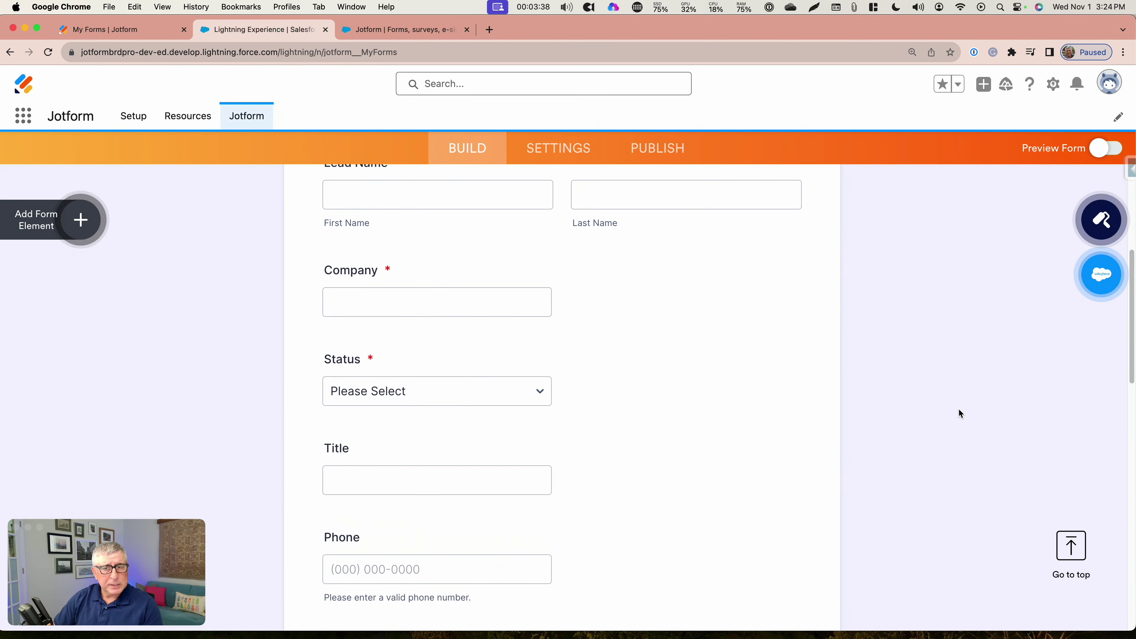
{"action": "scroll", "coordinate": [957, 409], "scroll_direction": "down", "scroll_amount": 3}
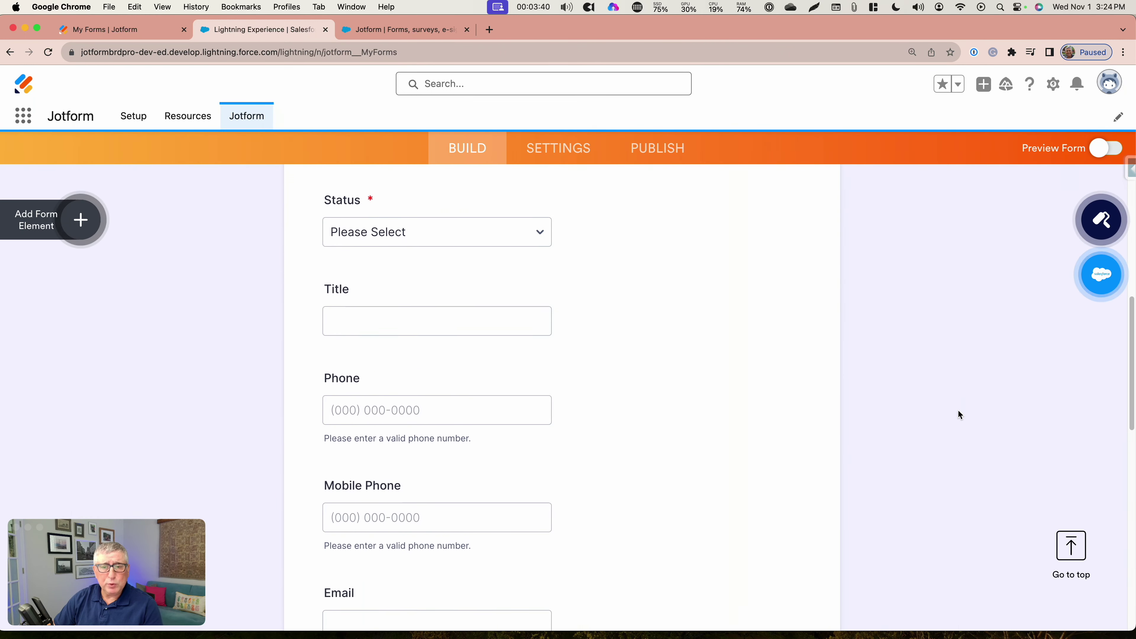
{"action": "scroll", "coordinate": [958, 411], "scroll_direction": "down", "scroll_amount": 10}
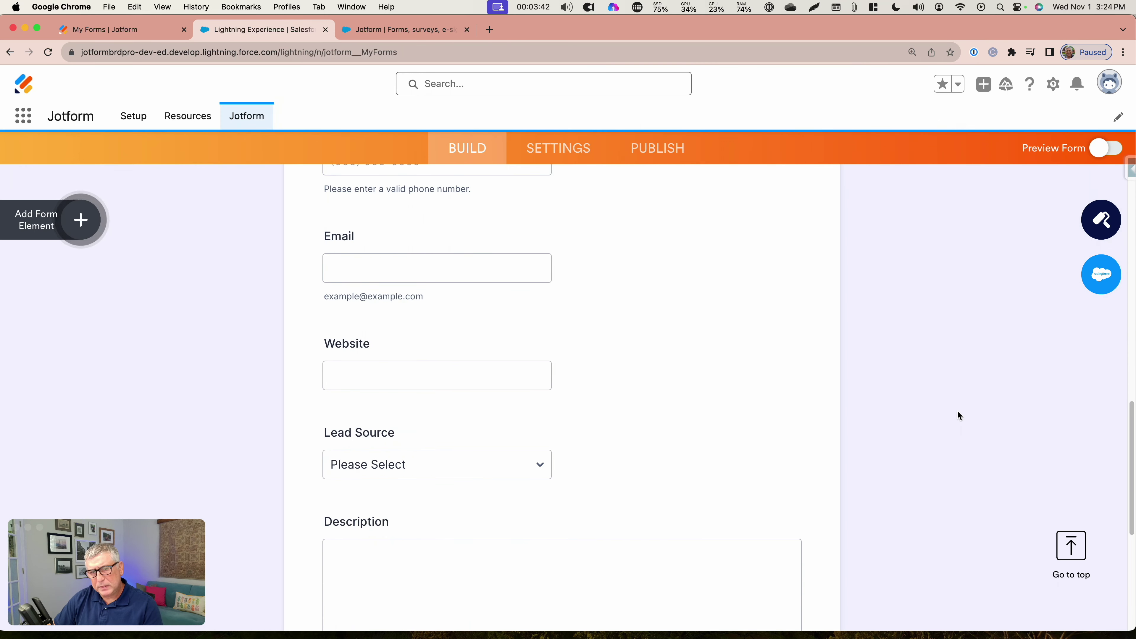
{"action": "scroll", "coordinate": [958, 414], "scroll_direction": "down", "scroll_amount": 3}
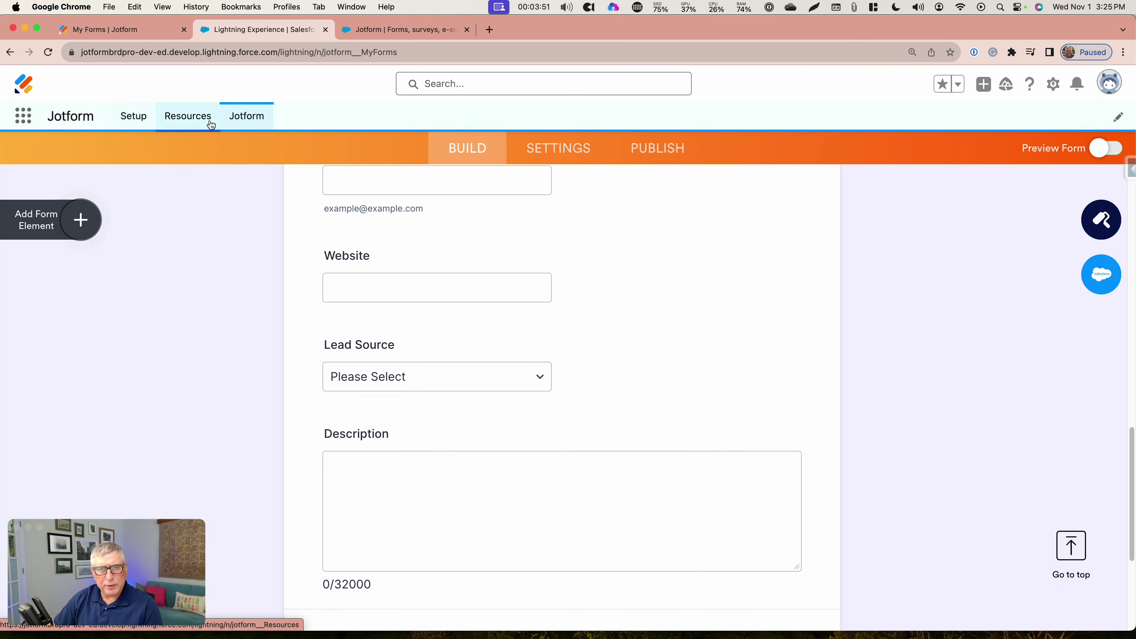
{"action": "scroll", "coordinate": [224, 188], "scroll_direction": "up", "scroll_amount": 10}
- Return to My Forms and open the existing Jotform Lead Form to review its fields
{"action": "left_click", "coordinate": [233, 157]}
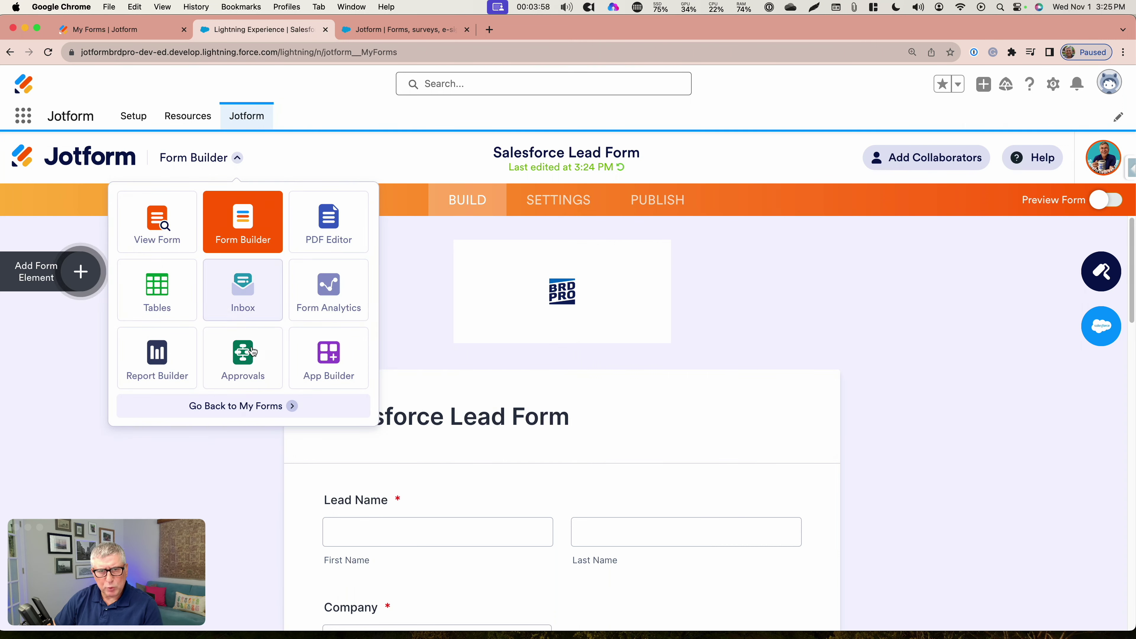
{"action": "left_click", "coordinate": [236, 406]}
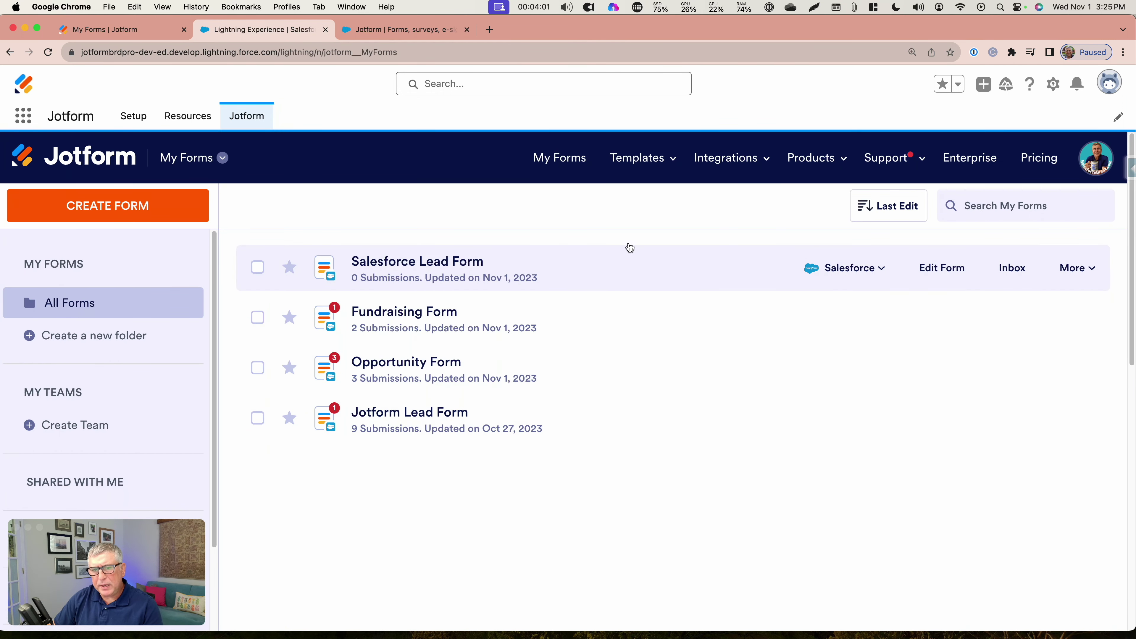
{"action": "left_click", "coordinate": [941, 268]}
{"action": "scroll", "coordinate": [891, 324], "scroll_direction": "down", "scroll_amount": 10}
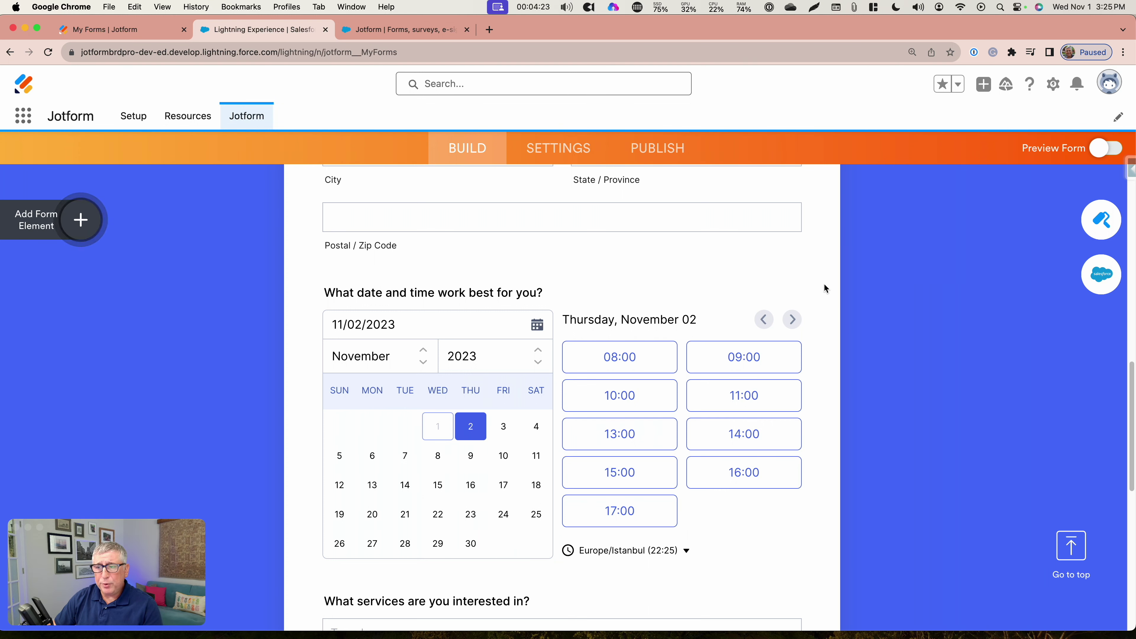
{"action": "scroll", "coordinate": [833, 304], "scroll_direction": "down", "scroll_amount": 1}
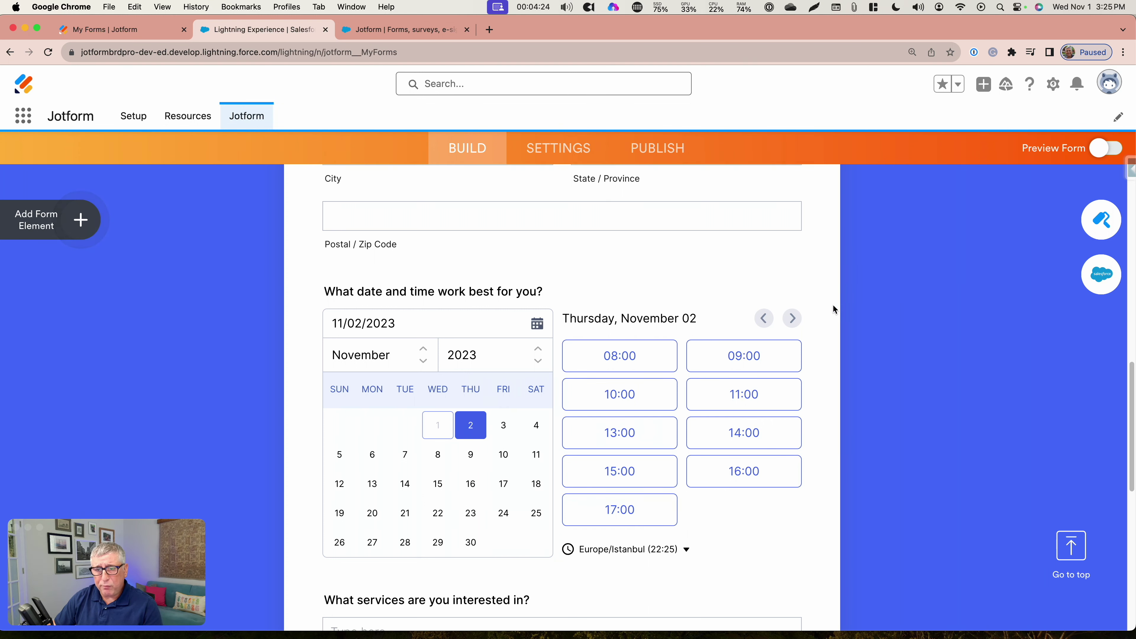
{"action": "scroll", "coordinate": [833, 304], "scroll_direction": "down", "scroll_amount": 5}
{"action": "scroll", "coordinate": [831, 305], "scroll_direction": "up", "scroll_amount": 2}
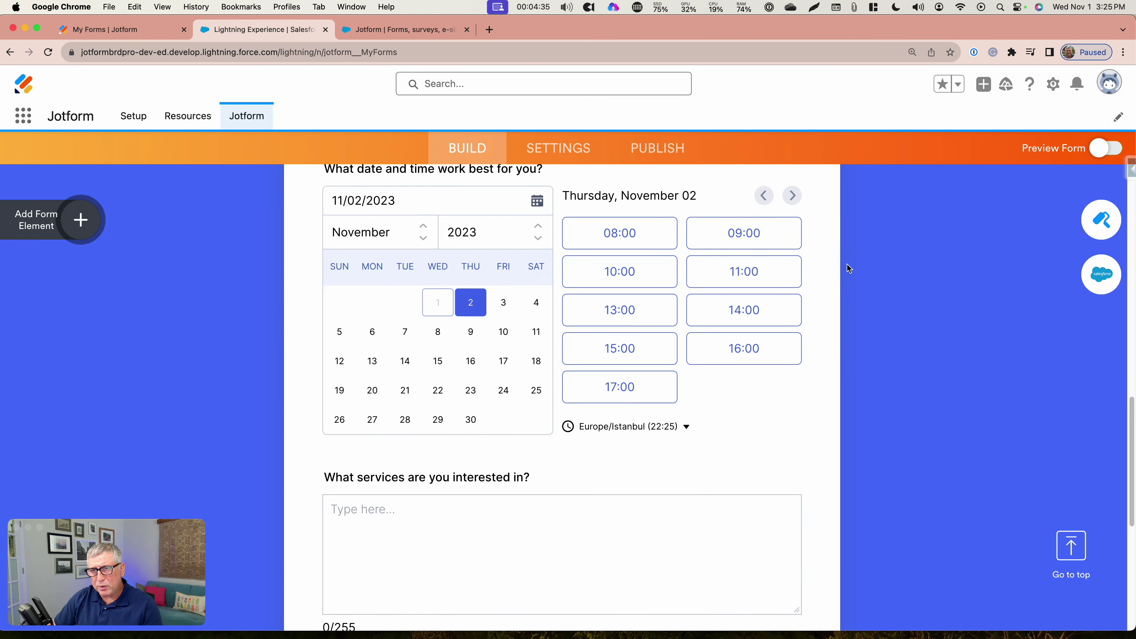
- Go to the Jotform Lead Form's settings and reach its Integrations page
{"action": "left_click", "coordinate": [559, 148]}
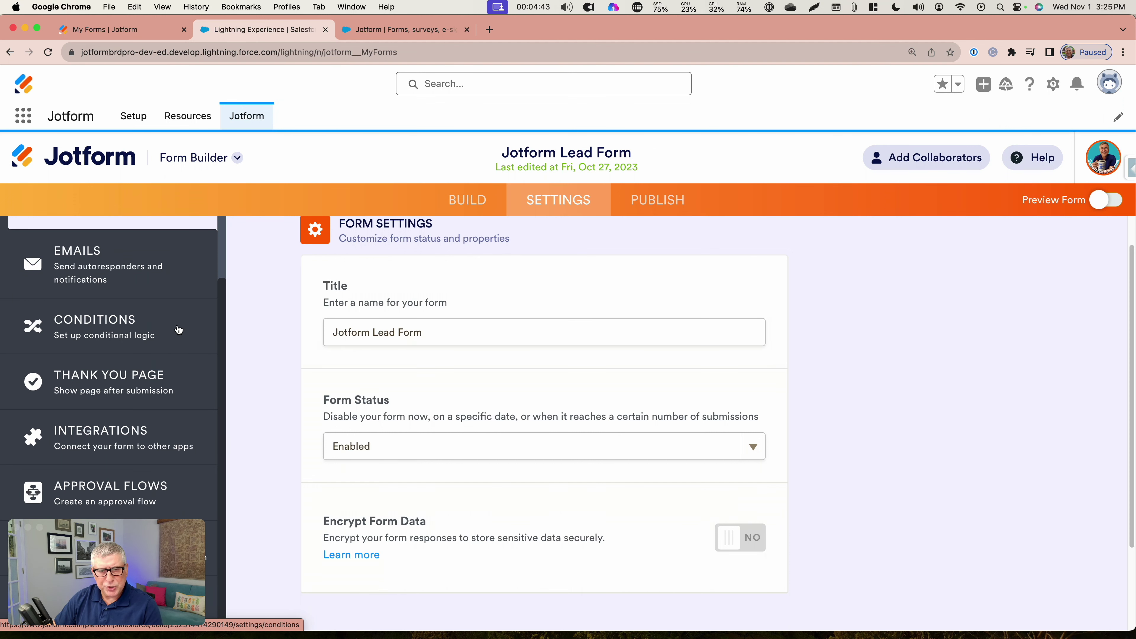
{"action": "left_click", "coordinate": [675, 204]}
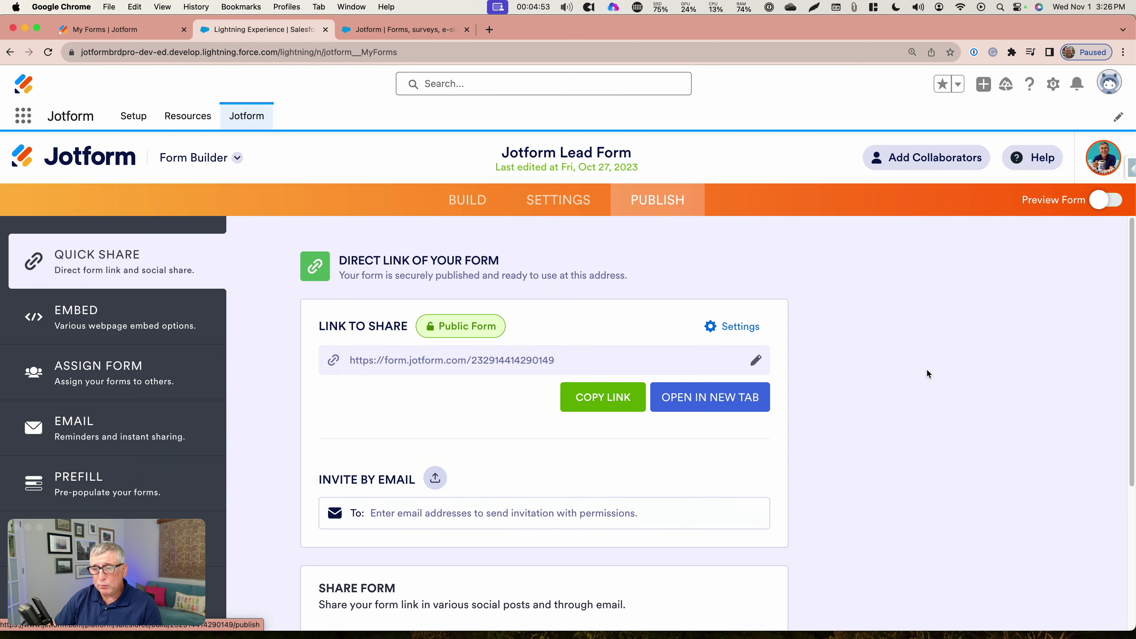
{"action": "scroll", "coordinate": [917, 361], "scroll_direction": "down", "scroll_amount": 2}
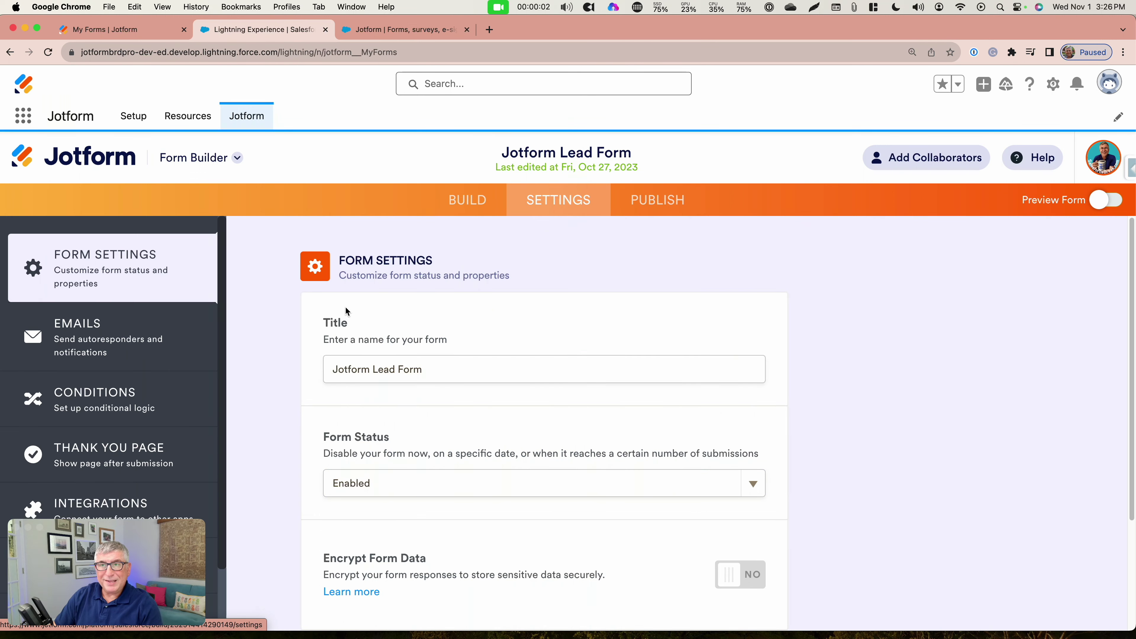
{"action": "scroll", "coordinate": [163, 357], "scroll_direction": "down", "scroll_amount": 3}
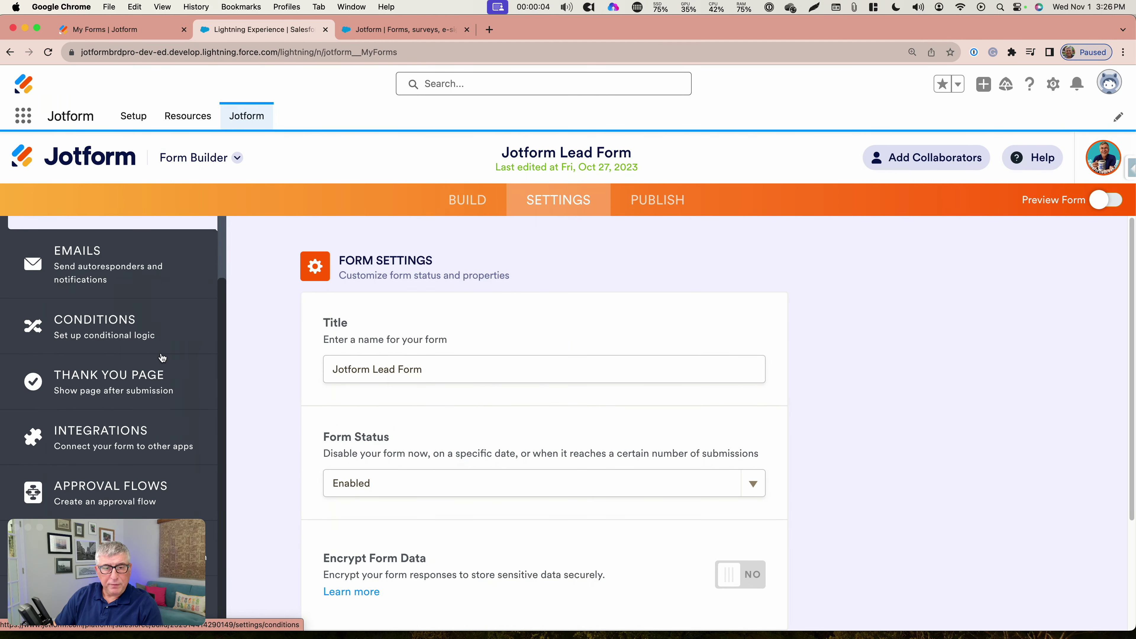
{"action": "left_click", "coordinate": [135, 436]}
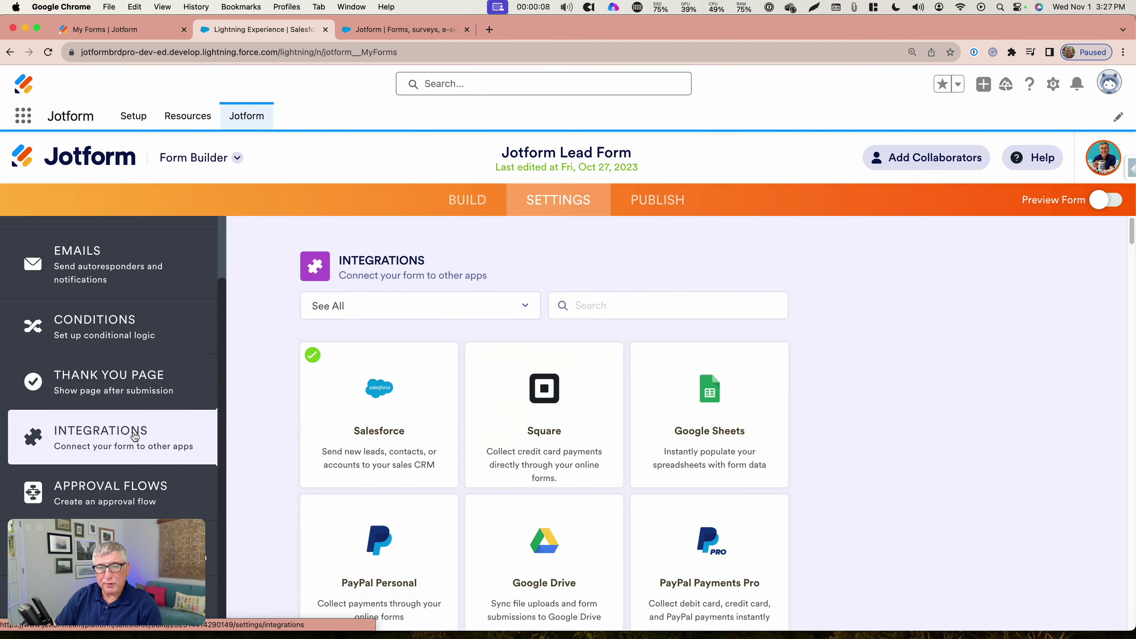
- Edit the connected Salesforce integration to show its Create a record Lead action
{"action": "left_click", "coordinate": [388, 402]}
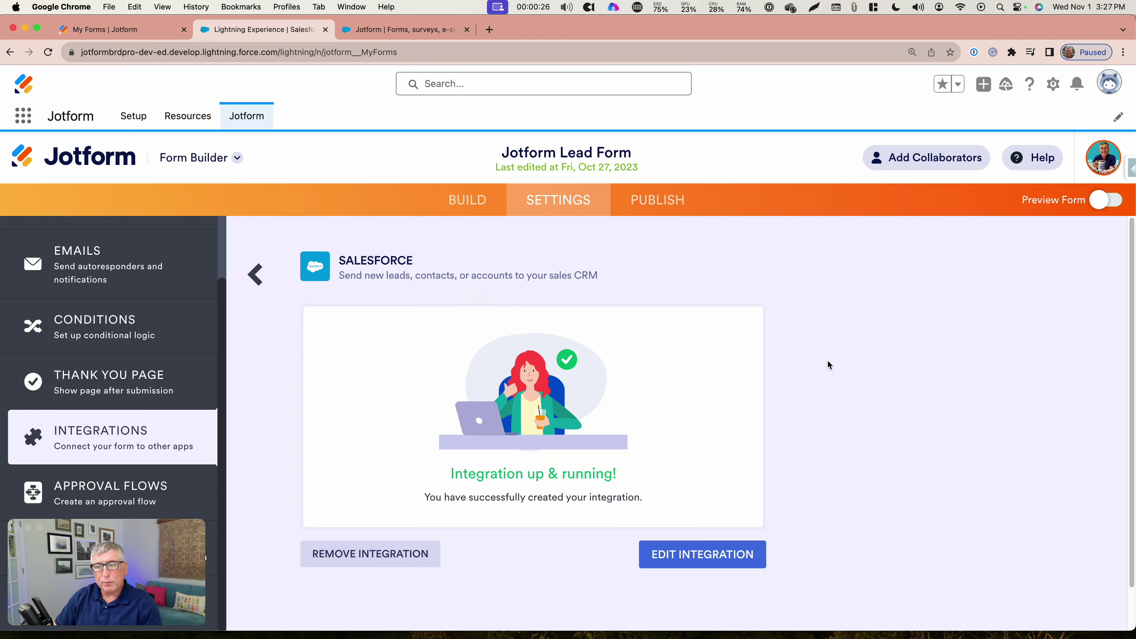
{"action": "scroll", "coordinate": [828, 361], "scroll_direction": "down", "scroll_amount": 1}
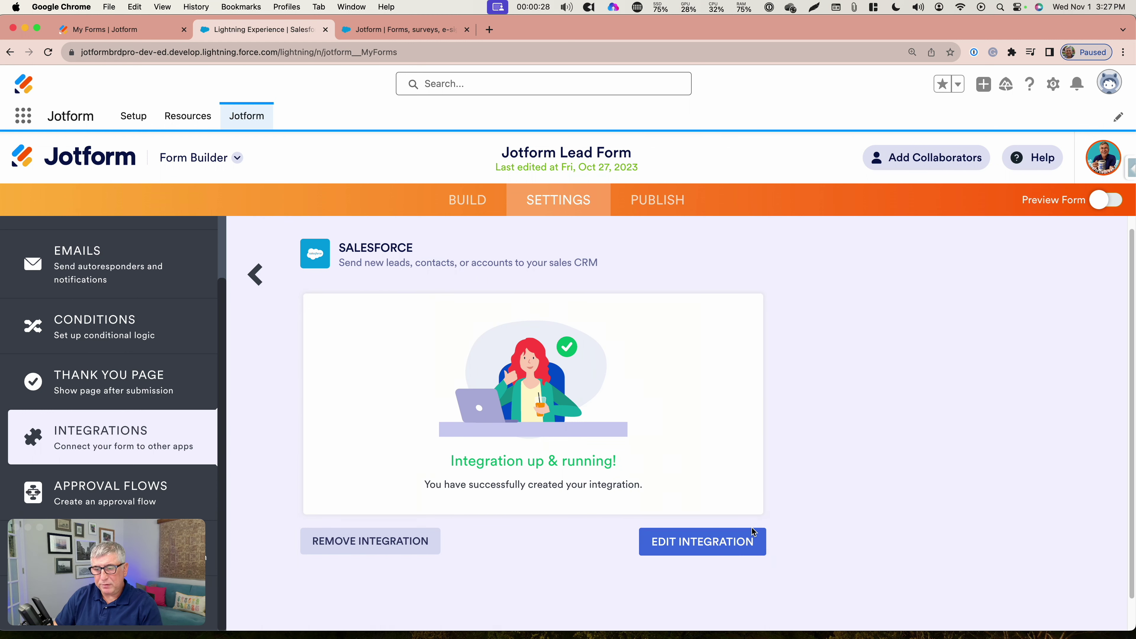
{"action": "left_click", "coordinate": [743, 541]}
{"action": "mouse_move", "coordinate": [421, 371]}
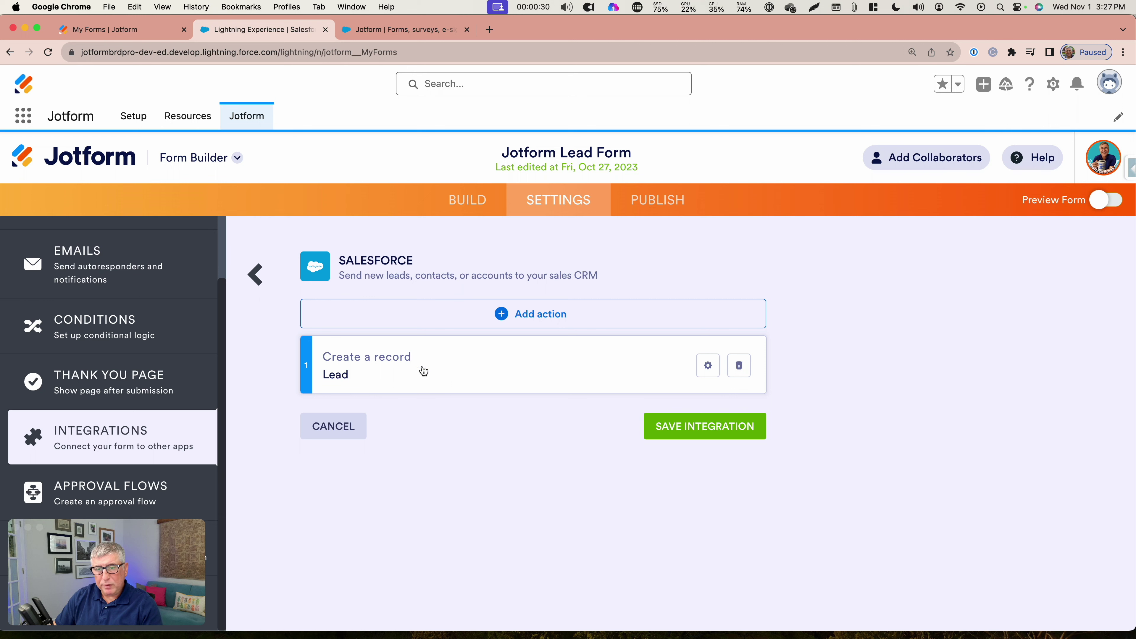
- Review the Lead action's mappings for Last Name, Company, First Name and Street
{"action": "left_click", "coordinate": [707, 367]}
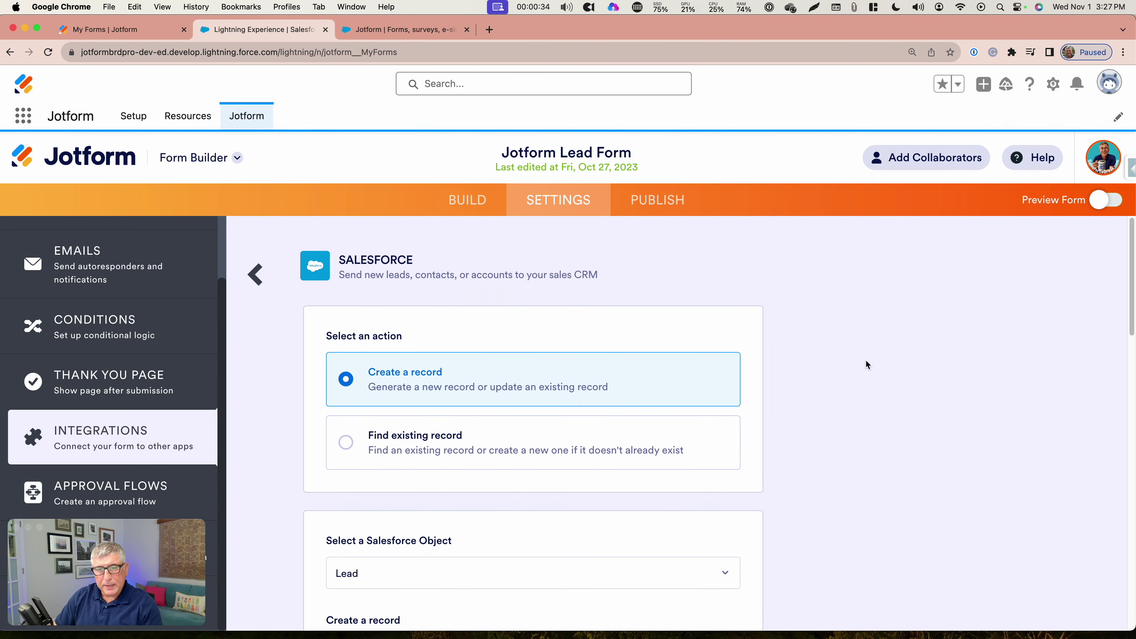
{"action": "scroll", "coordinate": [865, 365], "scroll_direction": "down", "scroll_amount": 1}
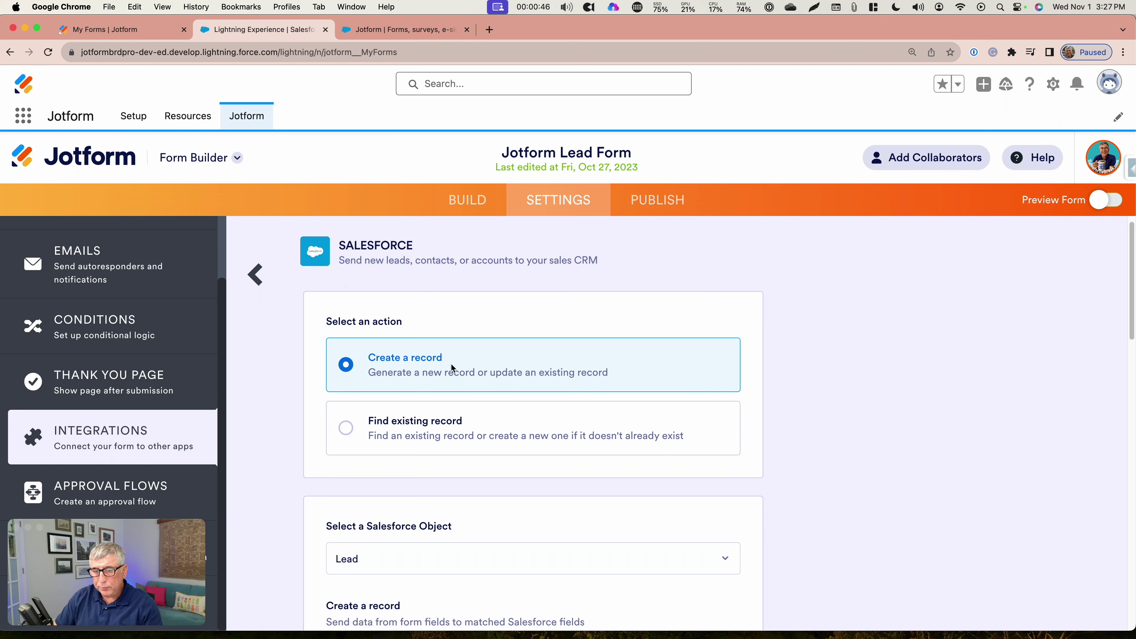
{"action": "scroll", "coordinate": [452, 367], "scroll_direction": "down", "scroll_amount": 2}
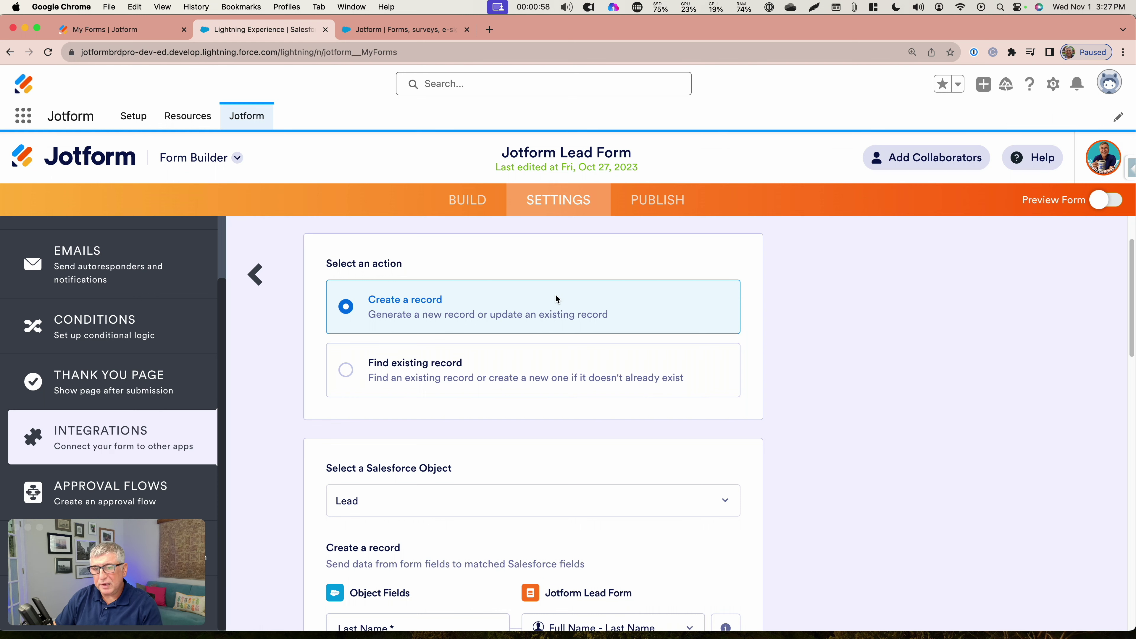
{"action": "scroll", "coordinate": [555, 294], "scroll_direction": "down", "scroll_amount": 3}
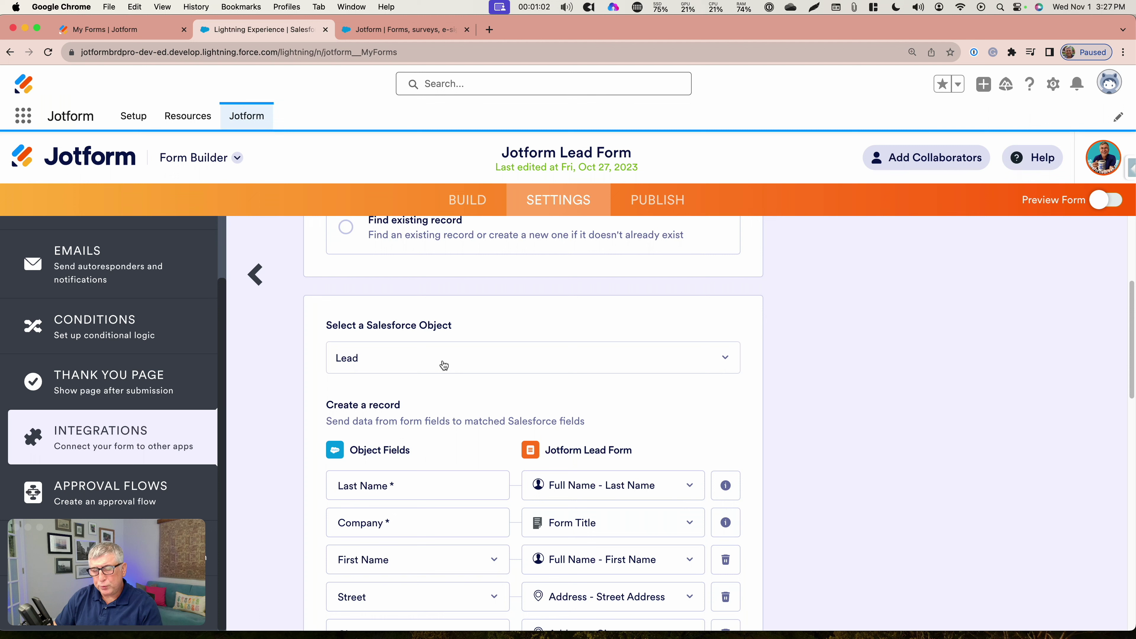
- Add a blank mapping row below Promotion Services in the Lead action and open its Salesforce field list
{"action": "scroll", "coordinate": [445, 363], "scroll_direction": "down", "scroll_amount": 1}
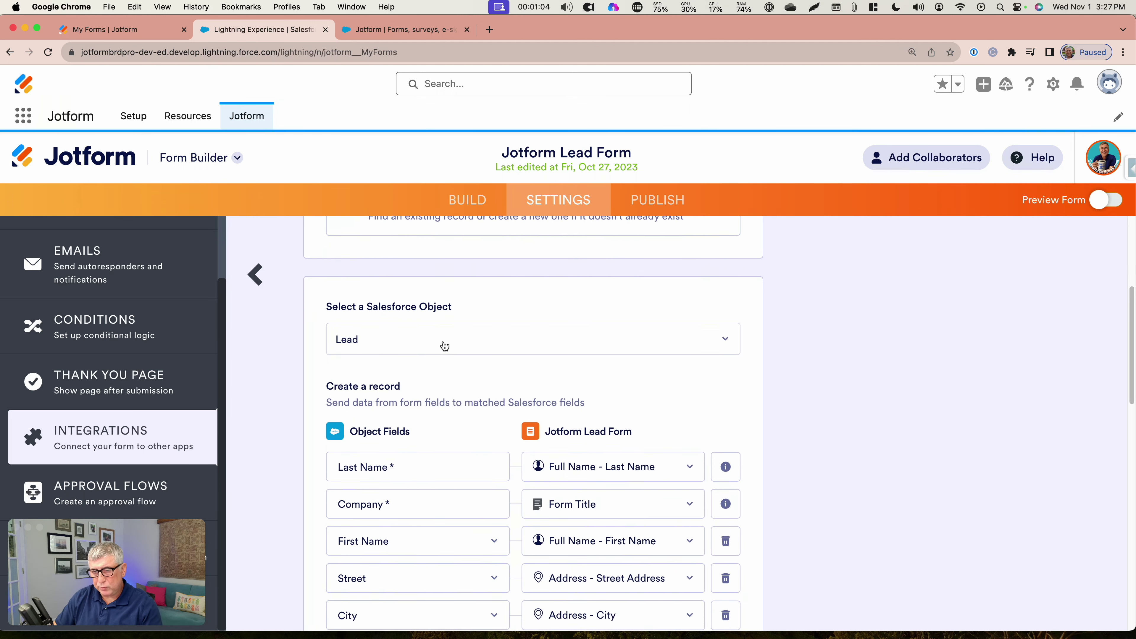
{"action": "scroll", "coordinate": [444, 347], "scroll_direction": "down", "scroll_amount": 3}
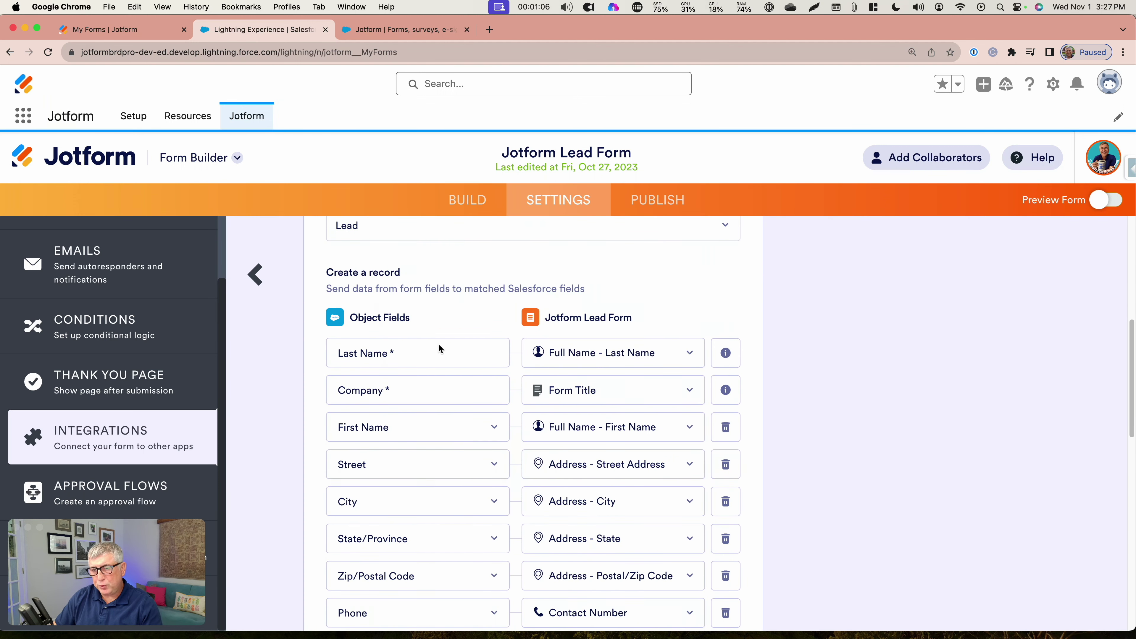
{"action": "scroll", "coordinate": [438, 344], "scroll_direction": "down", "scroll_amount": 1}
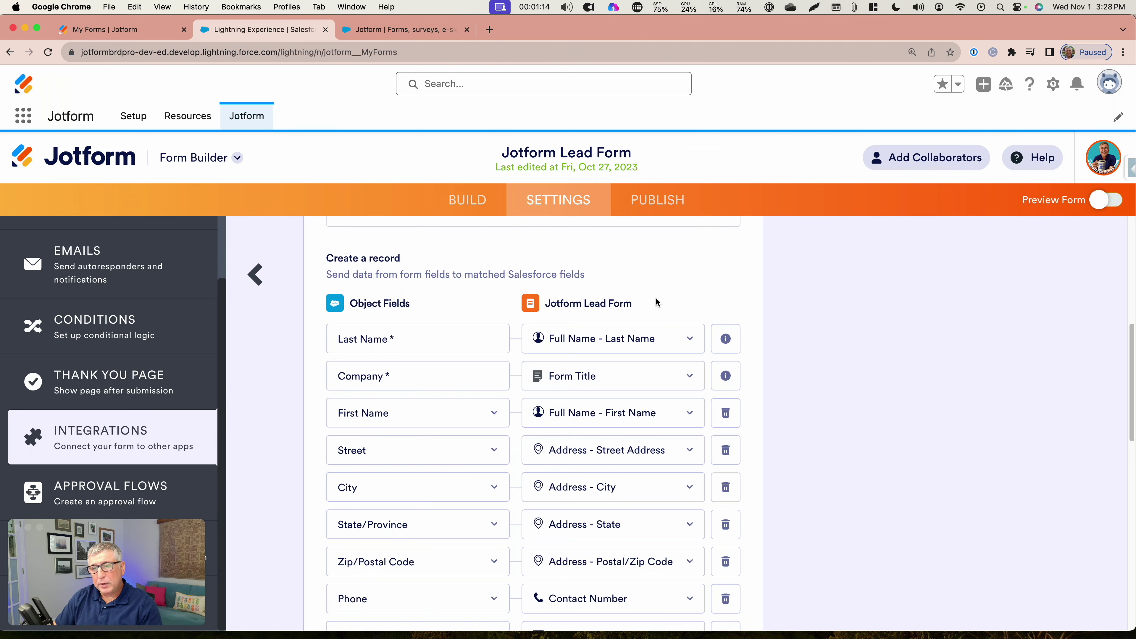
{"action": "scroll", "coordinate": [655, 299], "scroll_direction": "down", "scroll_amount": 3}
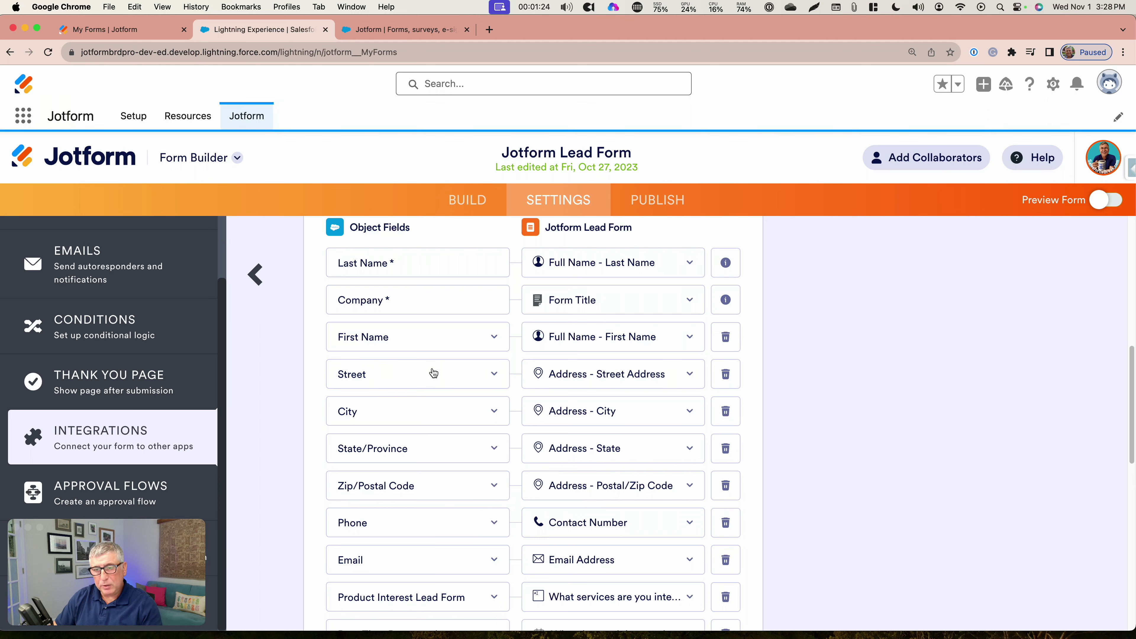
{"action": "scroll", "coordinate": [433, 372], "scroll_direction": "down", "scroll_amount": 5}
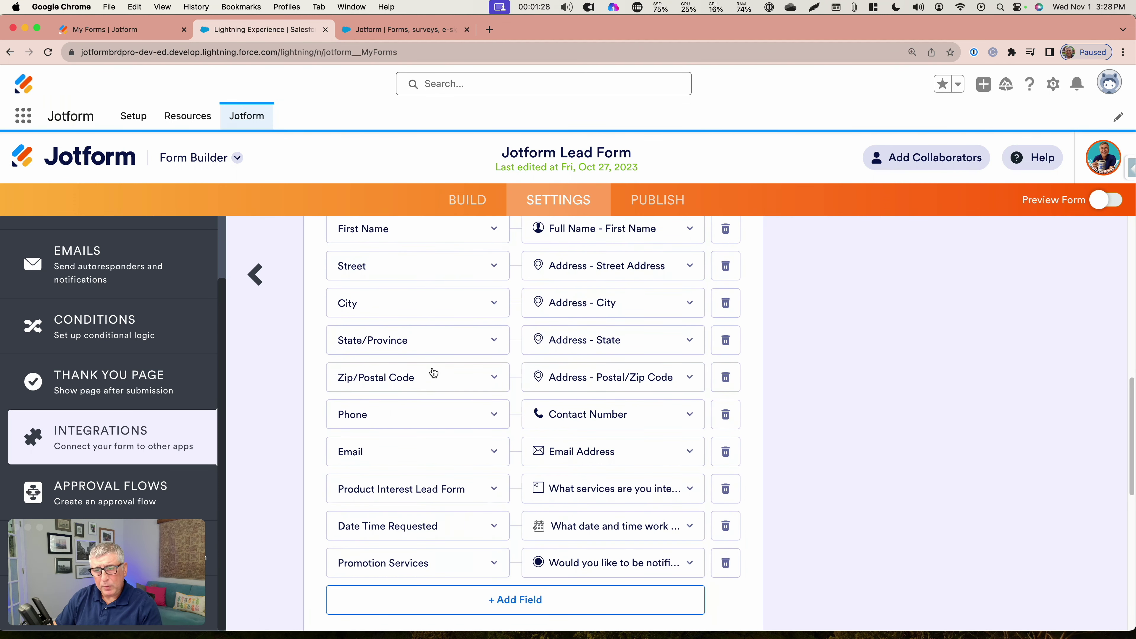
{"action": "scroll", "coordinate": [432, 372], "scroll_direction": "up", "scroll_amount": 4}
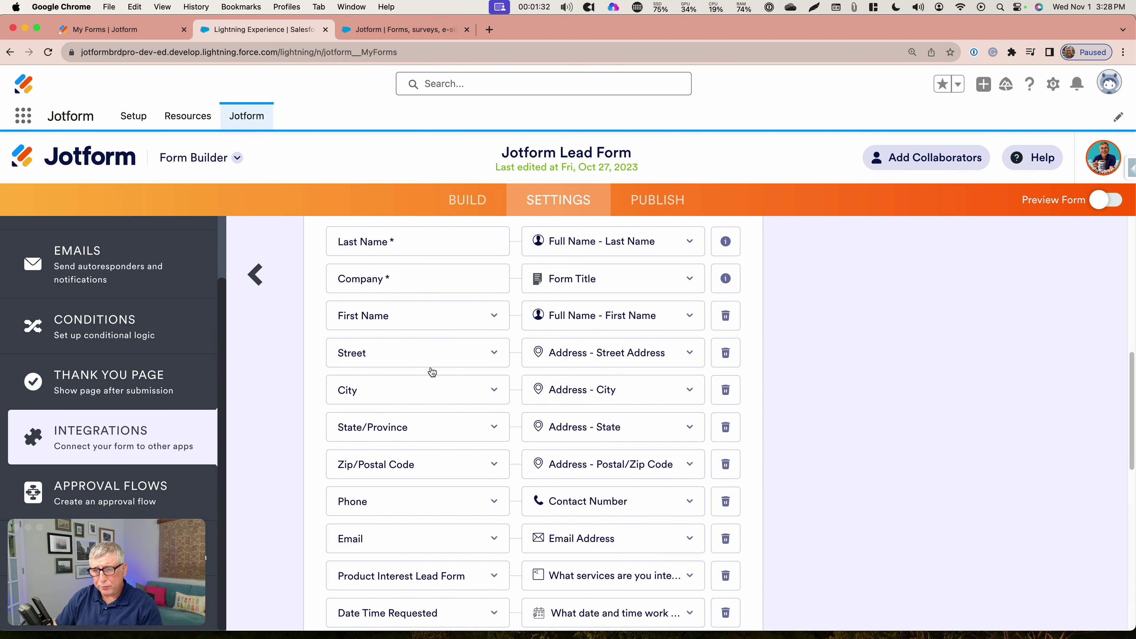
{"action": "scroll", "coordinate": [432, 372], "scroll_direction": "up", "scroll_amount": 2}
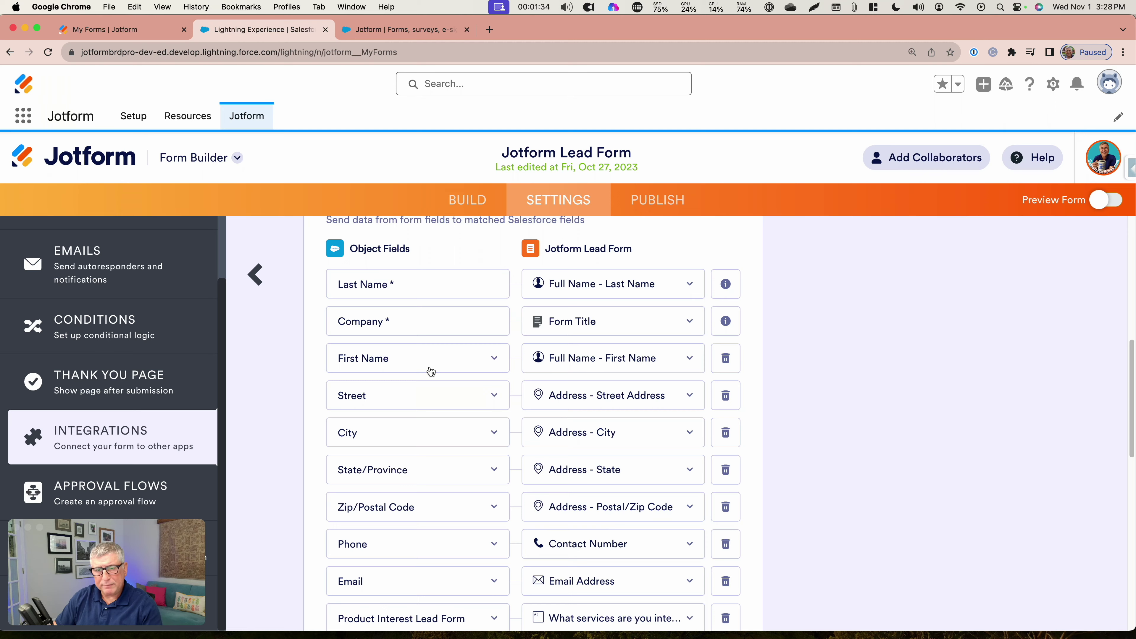
{"action": "scroll", "coordinate": [431, 371], "scroll_direction": "down", "scroll_amount": 8}
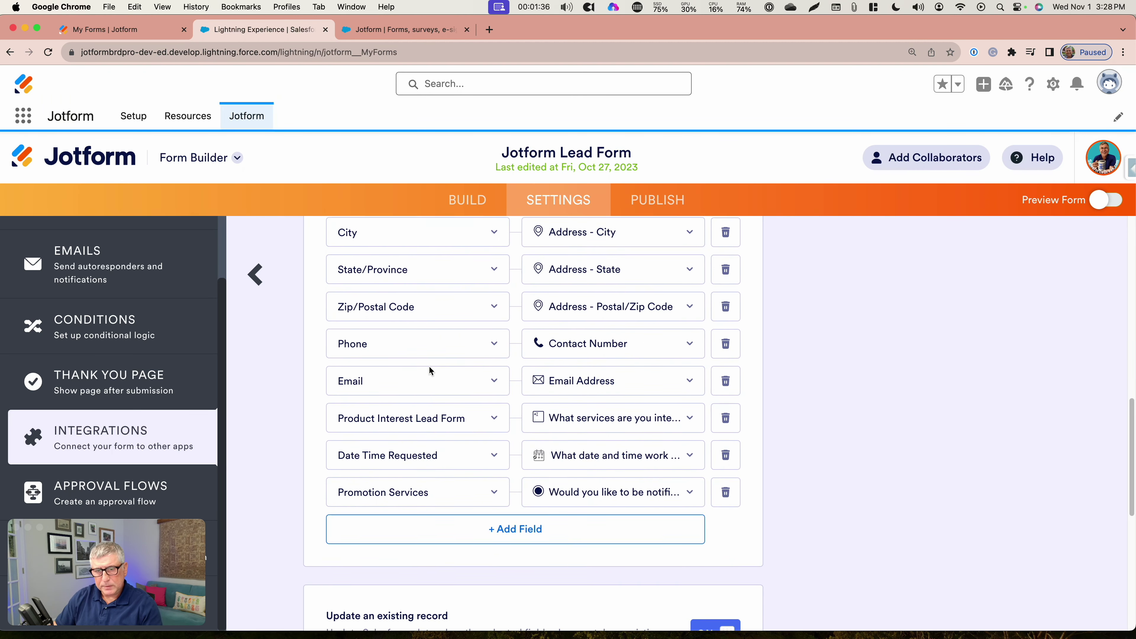
{"action": "scroll", "coordinate": [394, 394], "scroll_direction": "down", "scroll_amount": 2}
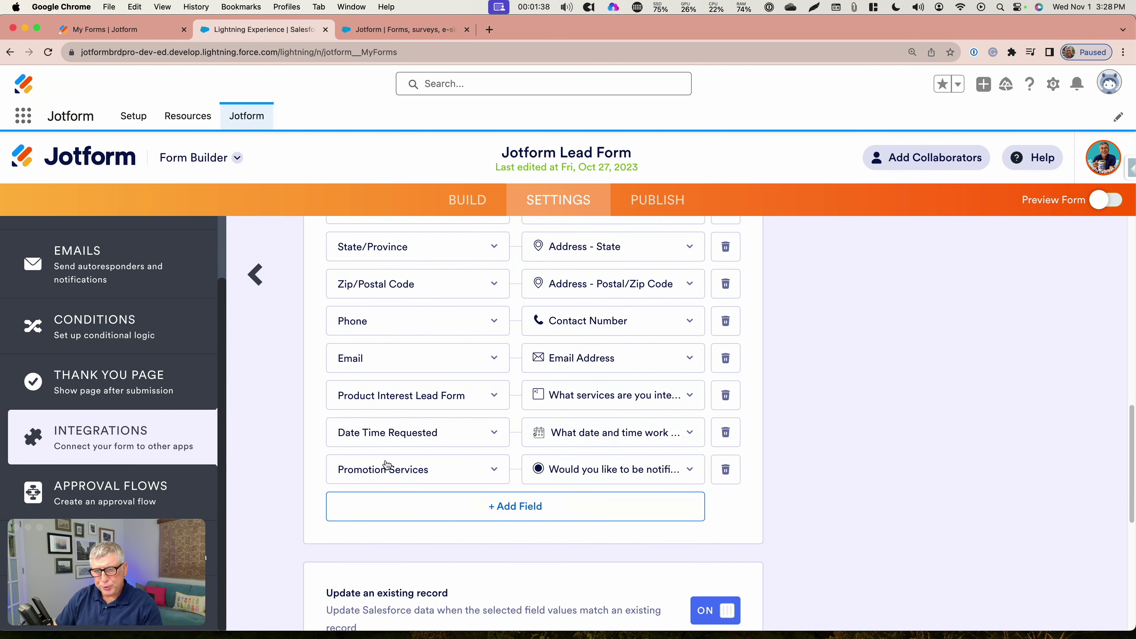
{"action": "scroll", "coordinate": [380, 452], "scroll_direction": "up", "scroll_amount": 8}
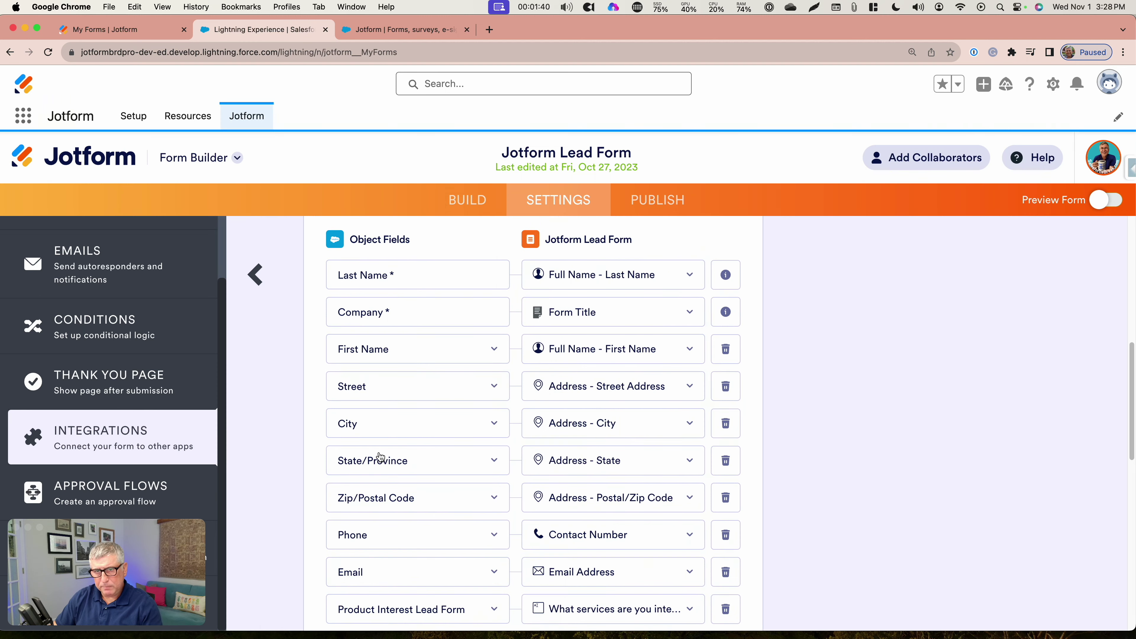
{"action": "scroll", "coordinate": [380, 458], "scroll_direction": "down", "scroll_amount": 10}
{"action": "left_click", "coordinate": [423, 577]}
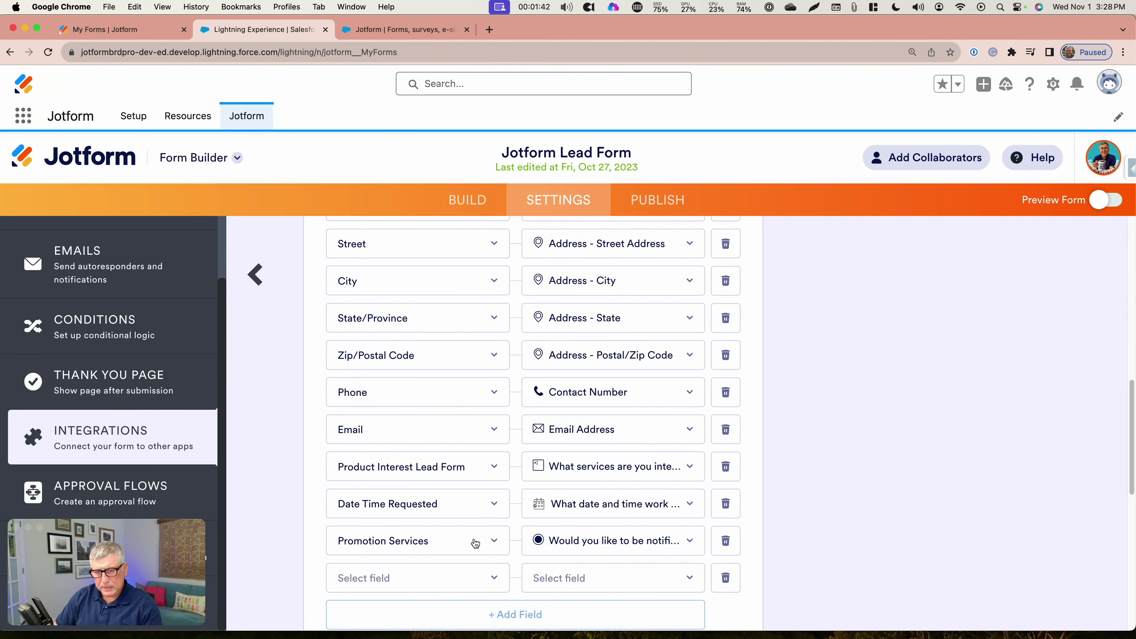
{"action": "scroll", "coordinate": [472, 541], "scroll_direction": "down", "scroll_amount": 3}
{"action": "left_click", "coordinate": [459, 484]}
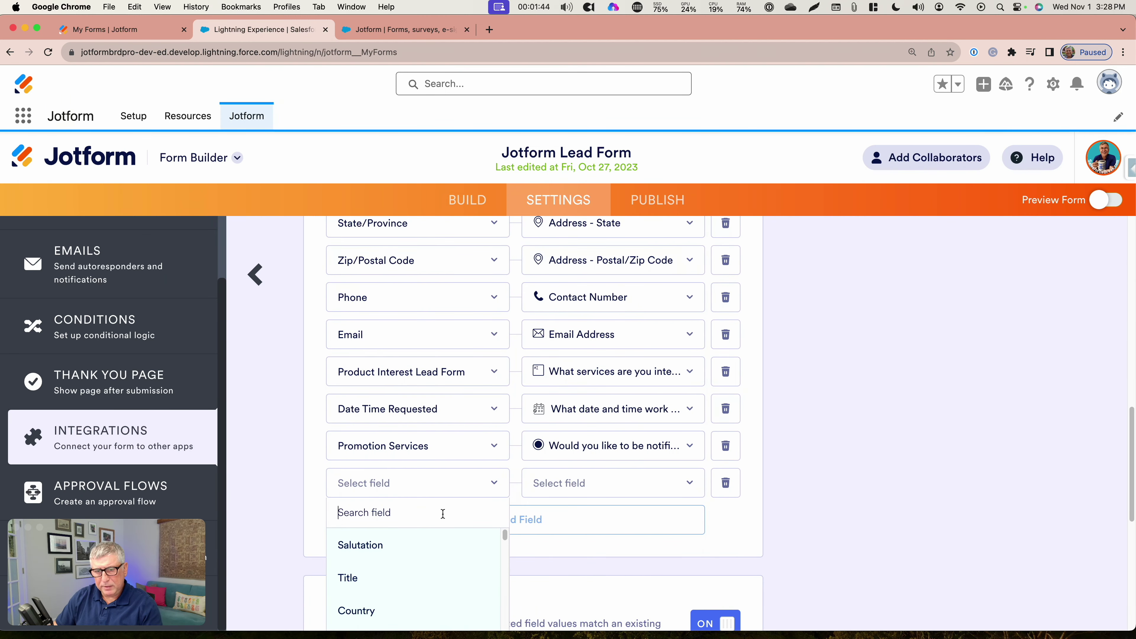
- Map the new row to the Salesforce Status field and browse the form values that could fill it
{"action": "type", "text": "st"}
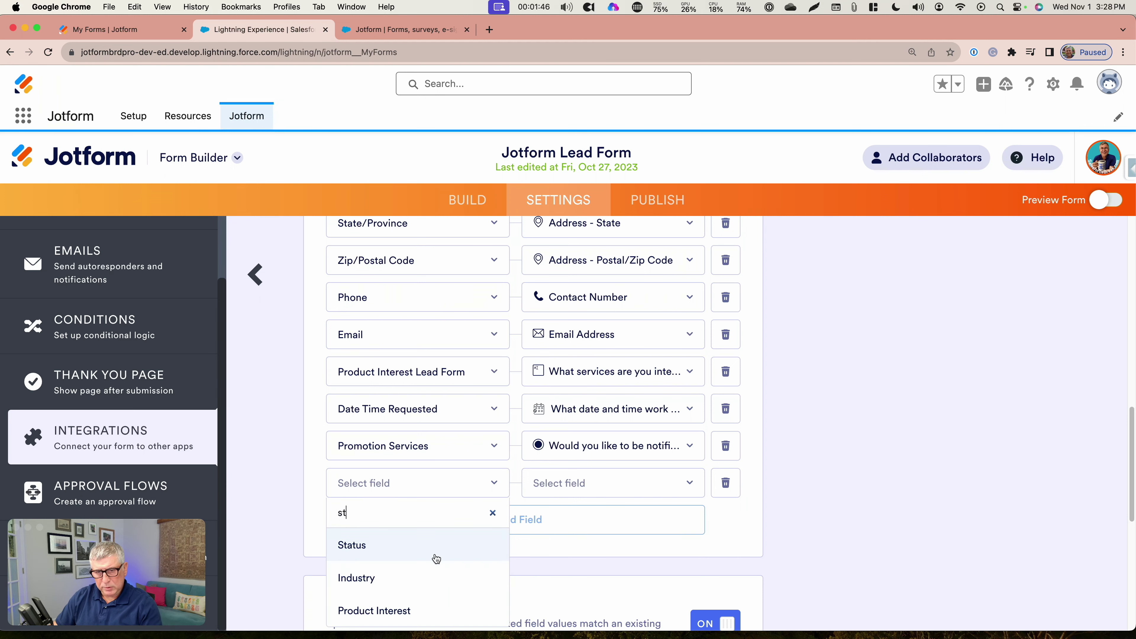
{"action": "left_click", "coordinate": [432, 540]}
{"action": "left_click", "coordinate": [585, 490]}
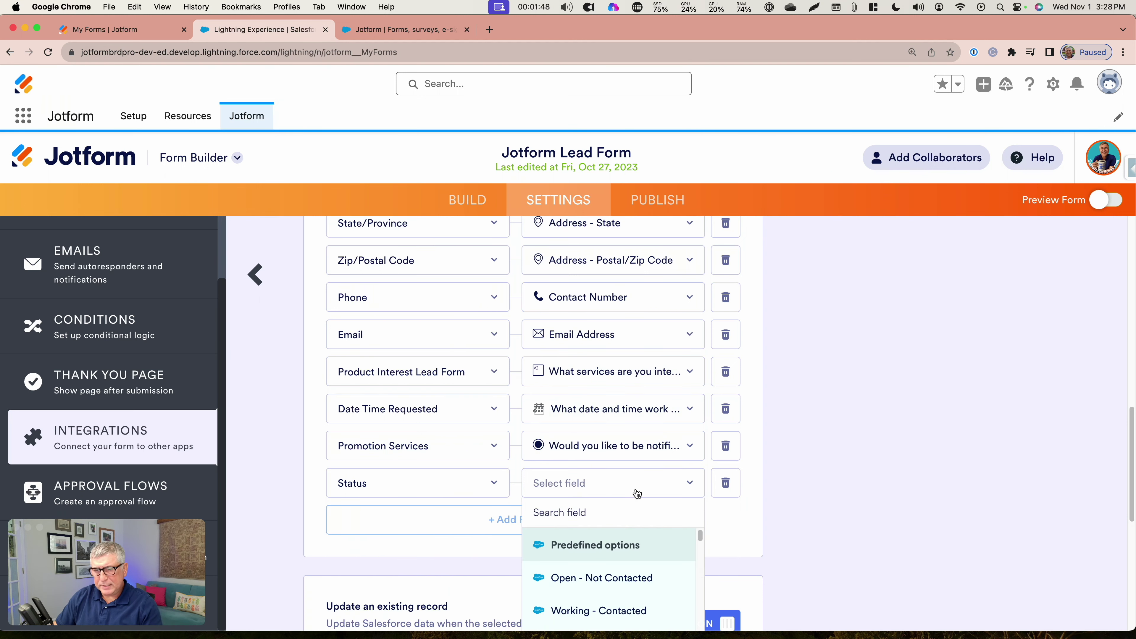
{"action": "scroll", "coordinate": [662, 419], "scroll_direction": "down", "scroll_amount": 1}
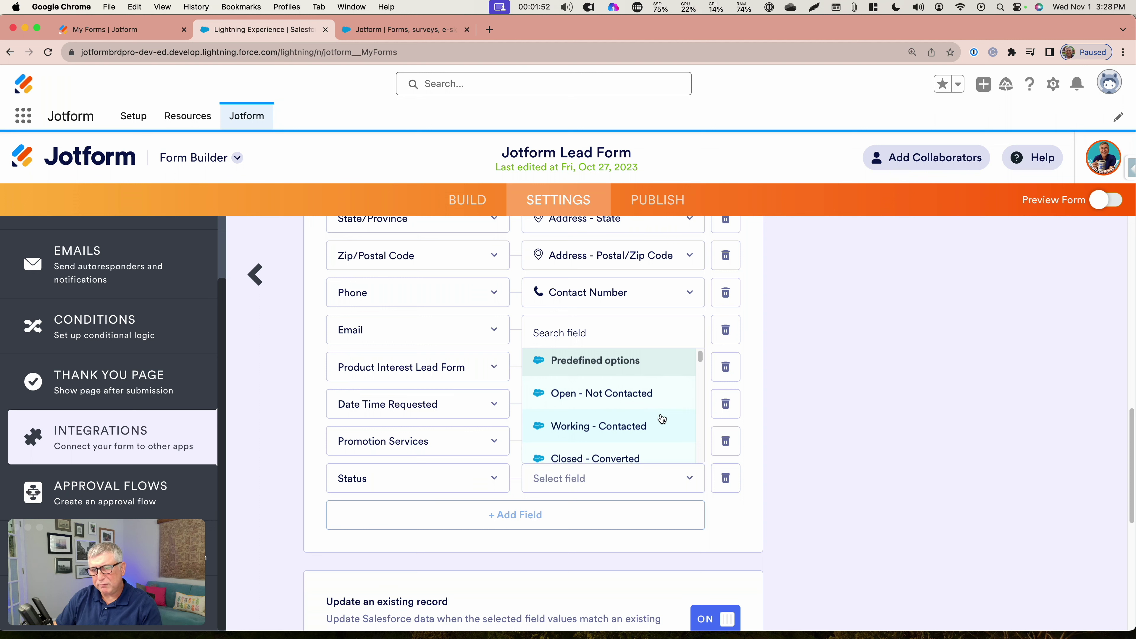
{"action": "scroll", "coordinate": [662, 420], "scroll_direction": "down", "scroll_amount": 2}
{"action": "scroll", "coordinate": [661, 420], "scroll_direction": "down", "scroll_amount": 3}
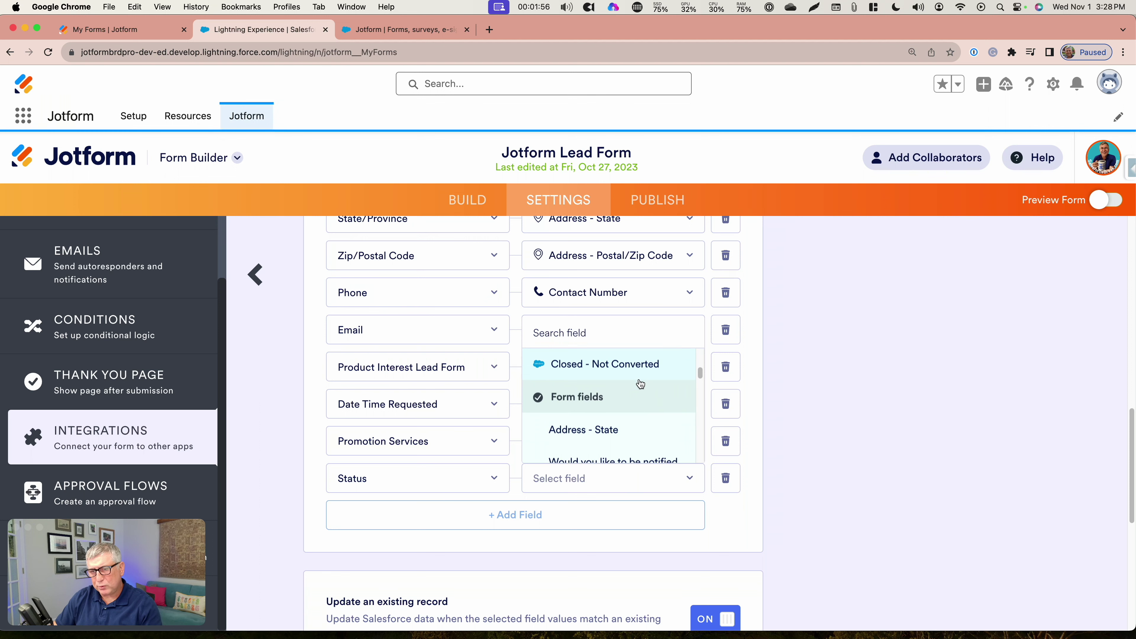
{"action": "scroll", "coordinate": [639, 384], "scroll_direction": "up", "scroll_amount": 1}
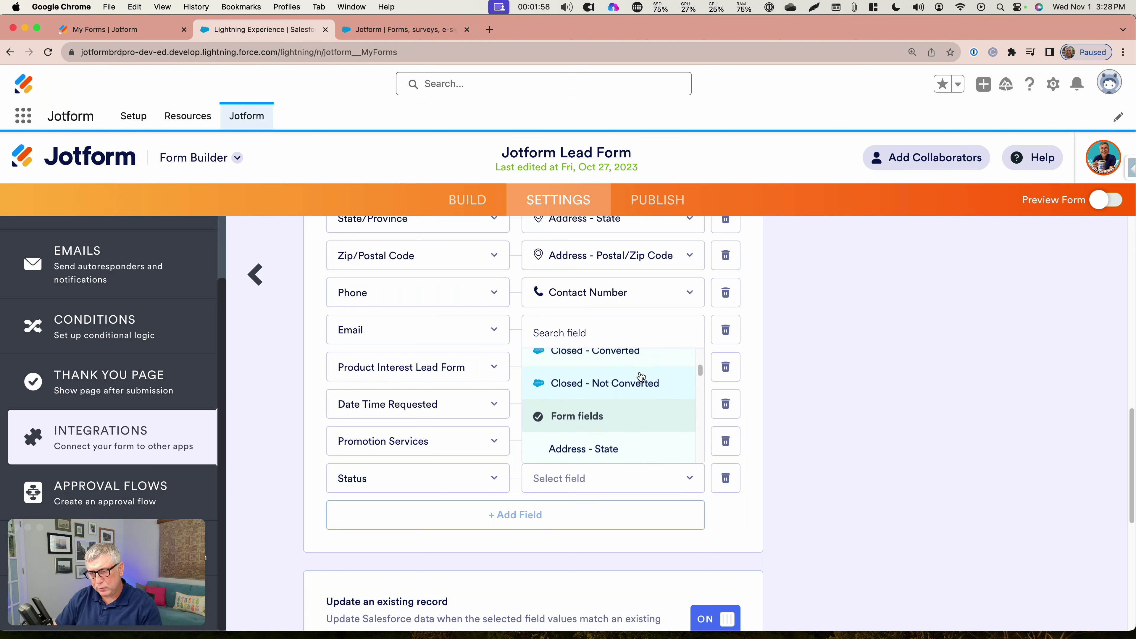
{"action": "scroll", "coordinate": [640, 380], "scroll_direction": "up", "scroll_amount": 1}
{"action": "scroll", "coordinate": [817, 419], "scroll_direction": "down", "scroll_amount": 5}
{"action": "scroll", "coordinate": [828, 456], "scroll_direction": "down", "scroll_amount": 3}
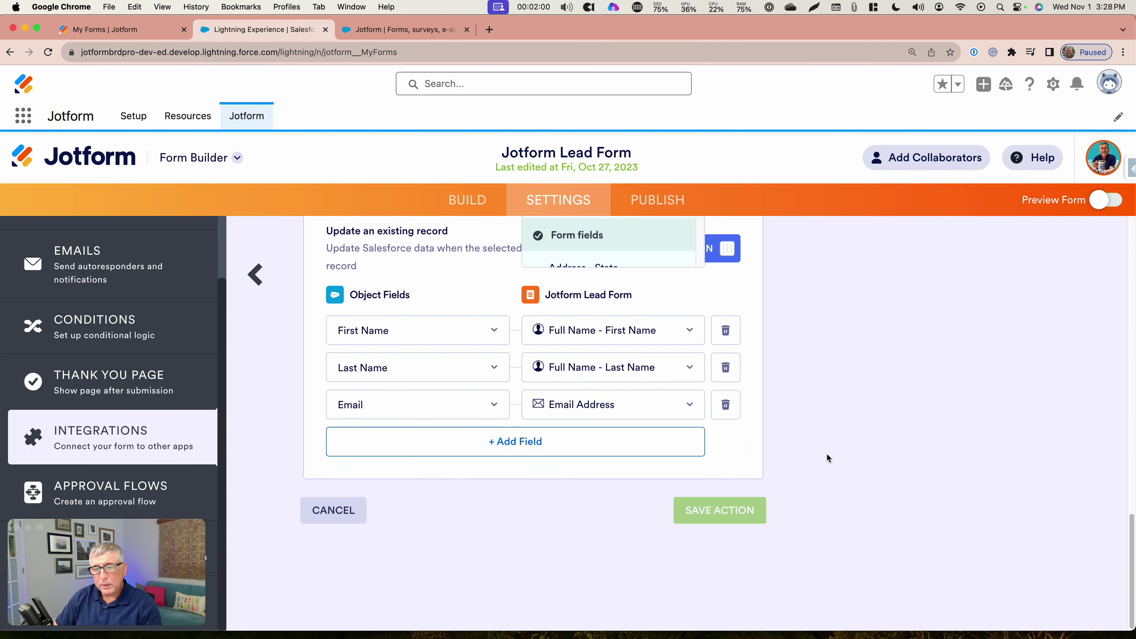
- Close the Status value options without choosing one and bring up the Jotform apps list
{"action": "left_click", "coordinate": [830, 445]}
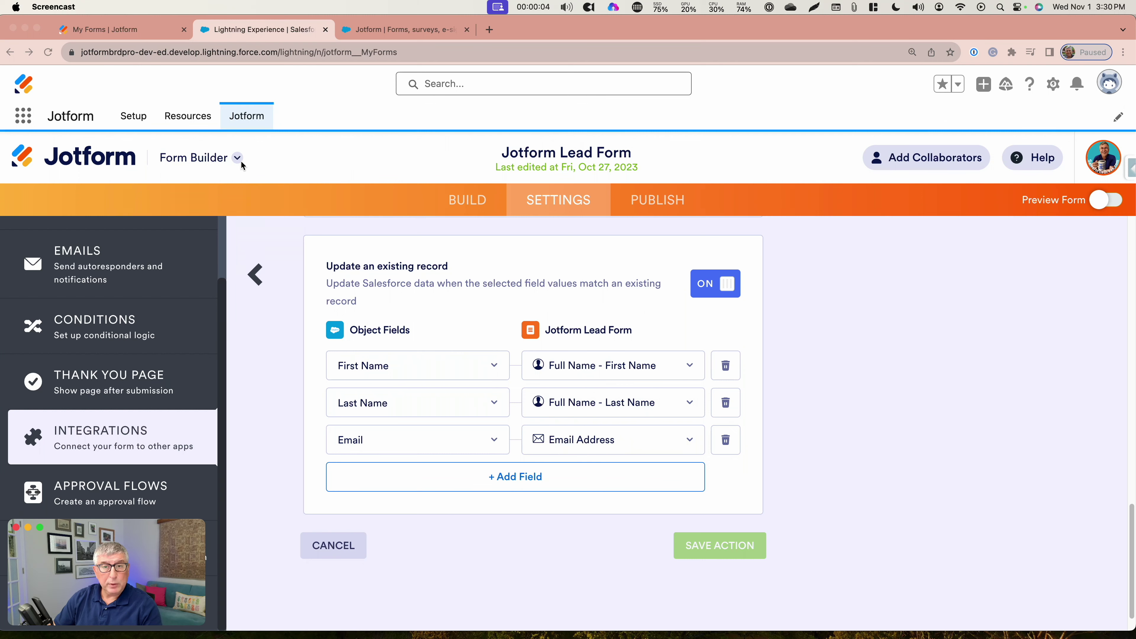
{"action": "left_click", "coordinate": [236, 159]}
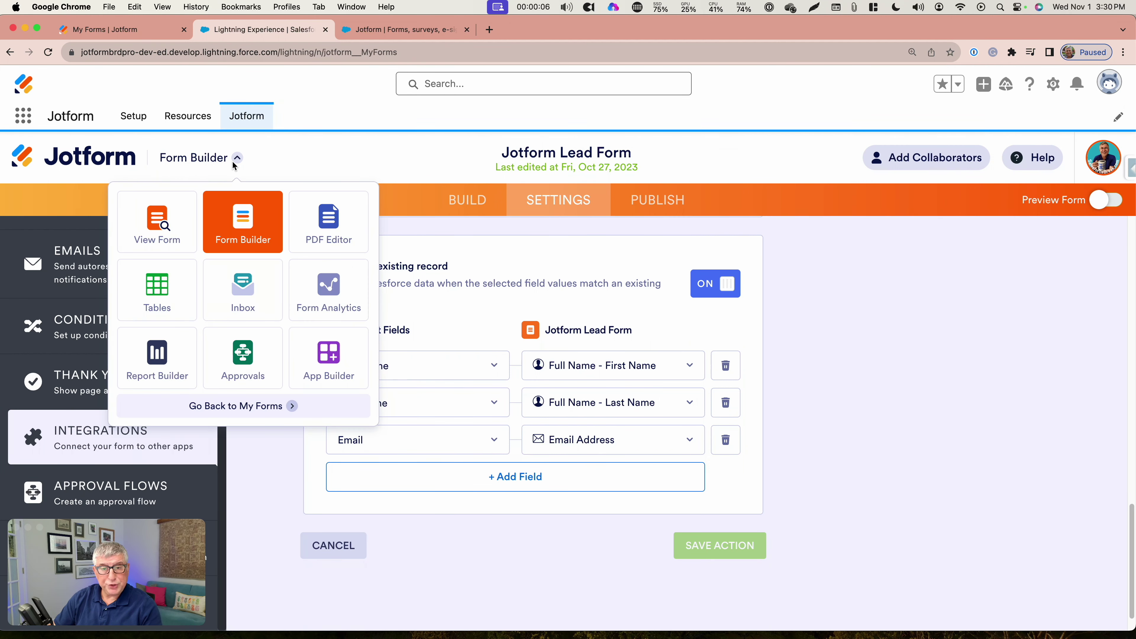
- Go back to My Forms and open the Fundraising Form in the builder
{"action": "left_click", "coordinate": [274, 405]}
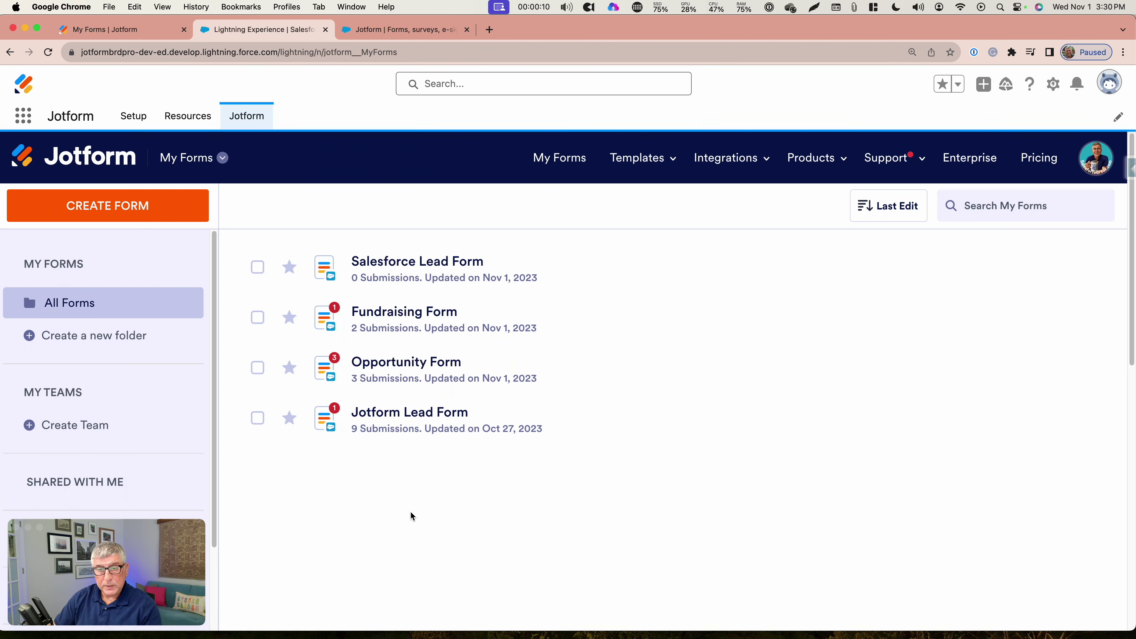
{"action": "mouse_move", "coordinate": [394, 325]}
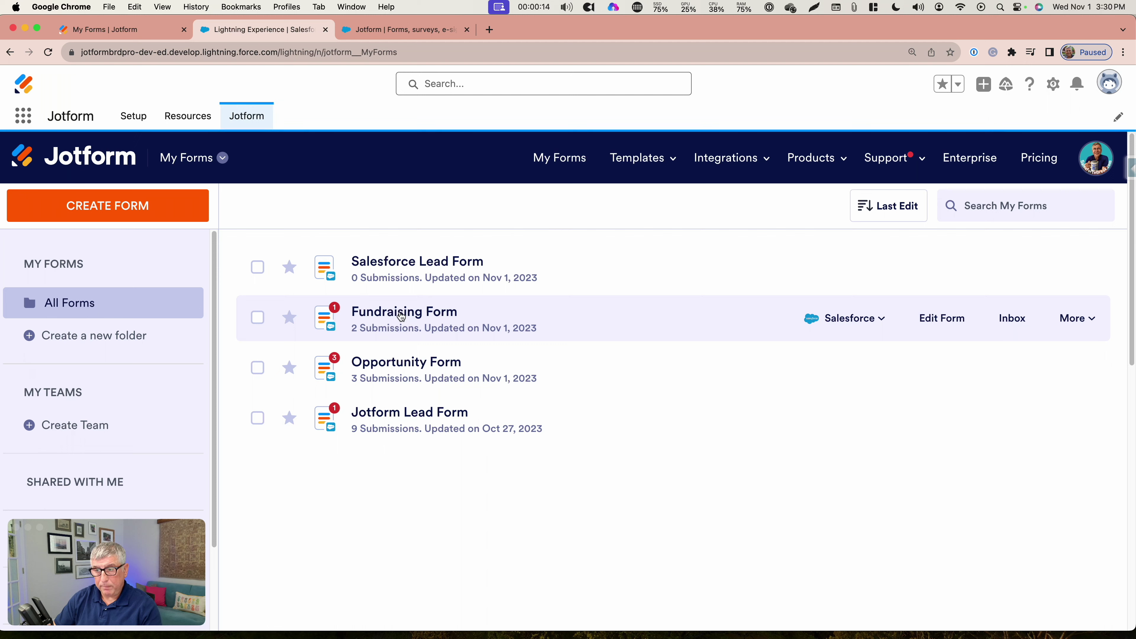
{"action": "left_click", "coordinate": [954, 318]}
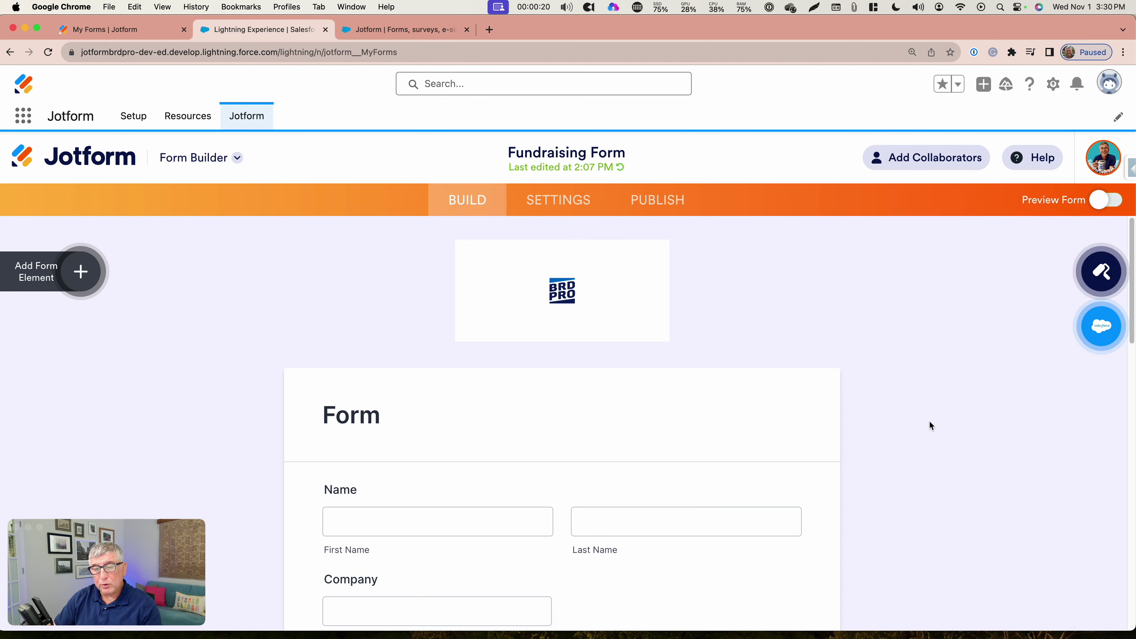
- Review the Fundraising Form's fields and My Products payment element, then go to Publish
{"action": "scroll", "coordinate": [930, 420], "scroll_direction": "down", "scroll_amount": 5}
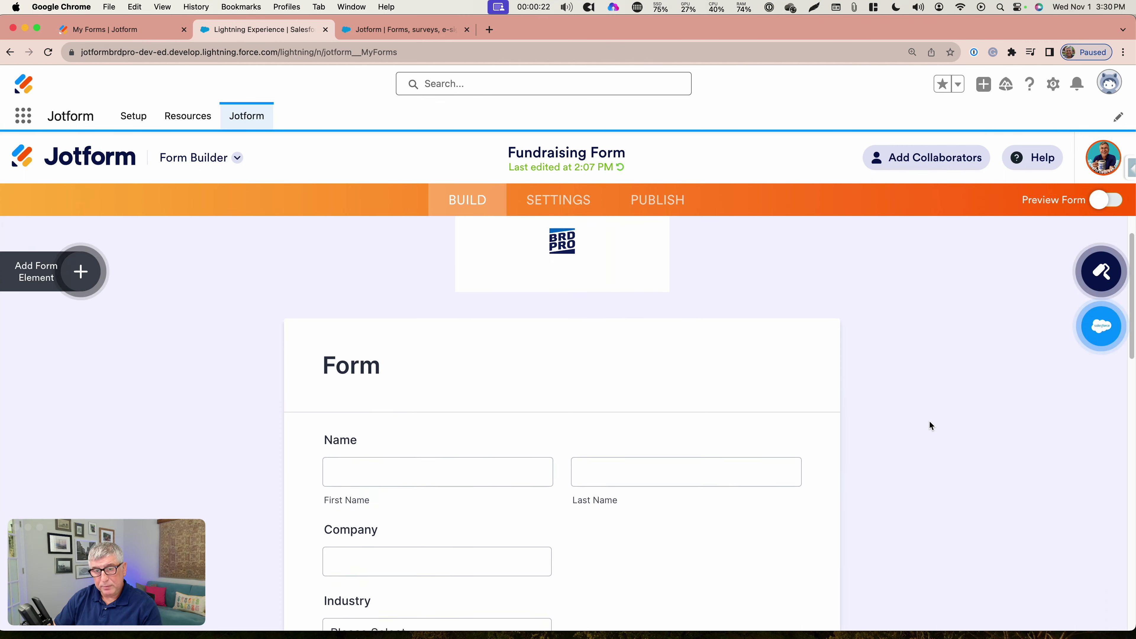
{"action": "scroll", "coordinate": [930, 421], "scroll_direction": "down", "scroll_amount": 2}
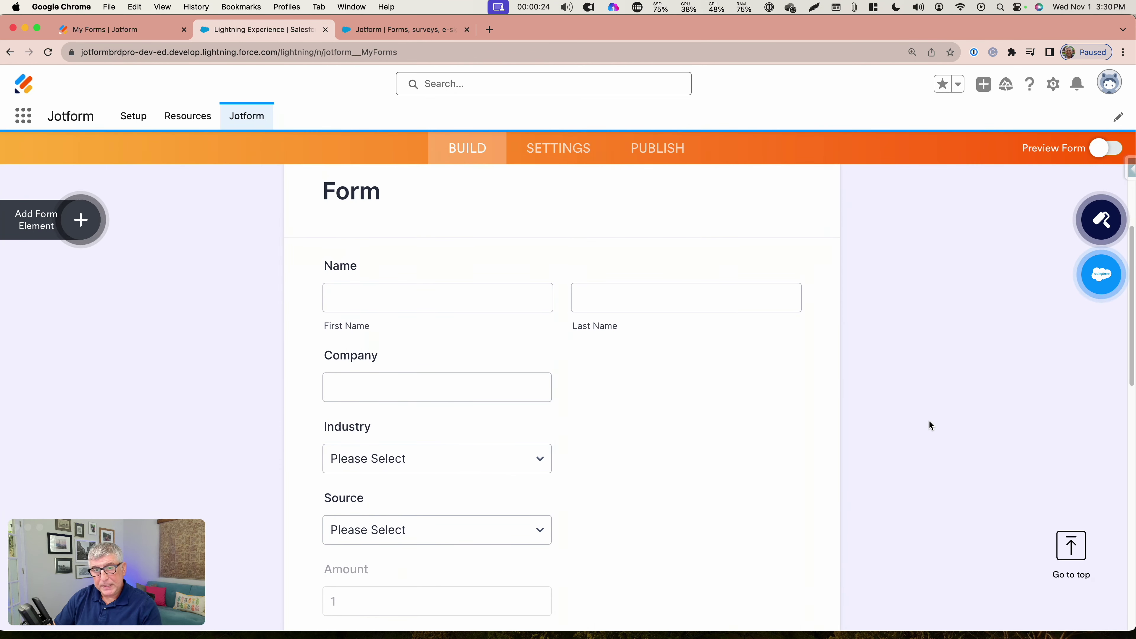
{"action": "scroll", "coordinate": [930, 424], "scroll_direction": "down", "scroll_amount": 1}
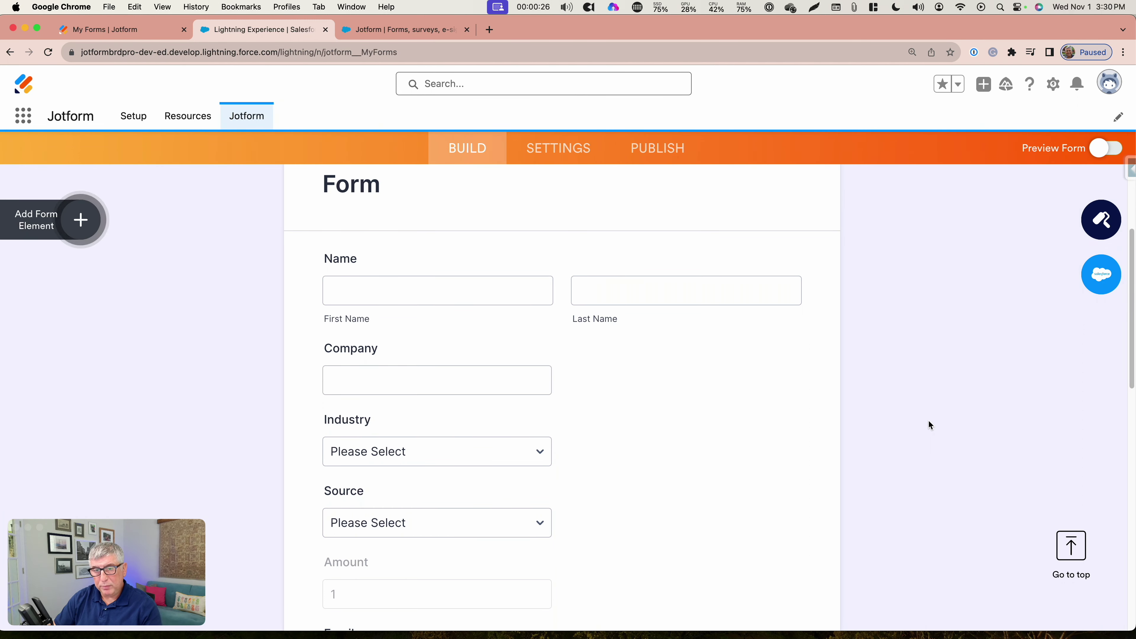
{"action": "scroll", "coordinate": [930, 424], "scroll_direction": "down", "scroll_amount": 1}
{"action": "scroll", "coordinate": [929, 424], "scroll_direction": "down", "scroll_amount": 2}
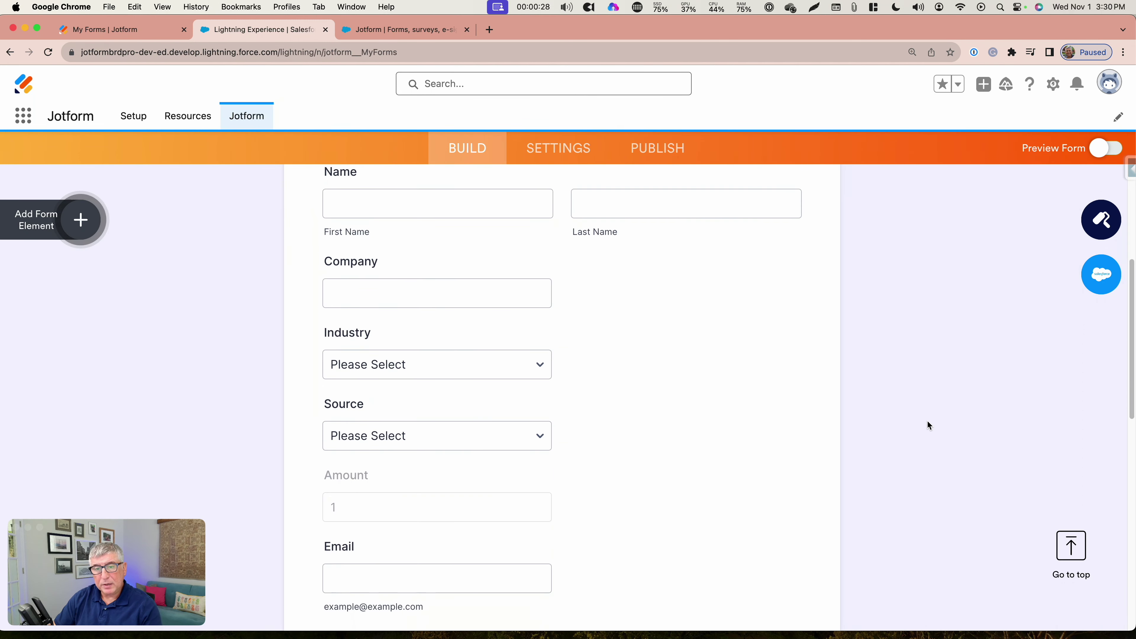
{"action": "scroll", "coordinate": [928, 426], "scroll_direction": "down", "scroll_amount": 6}
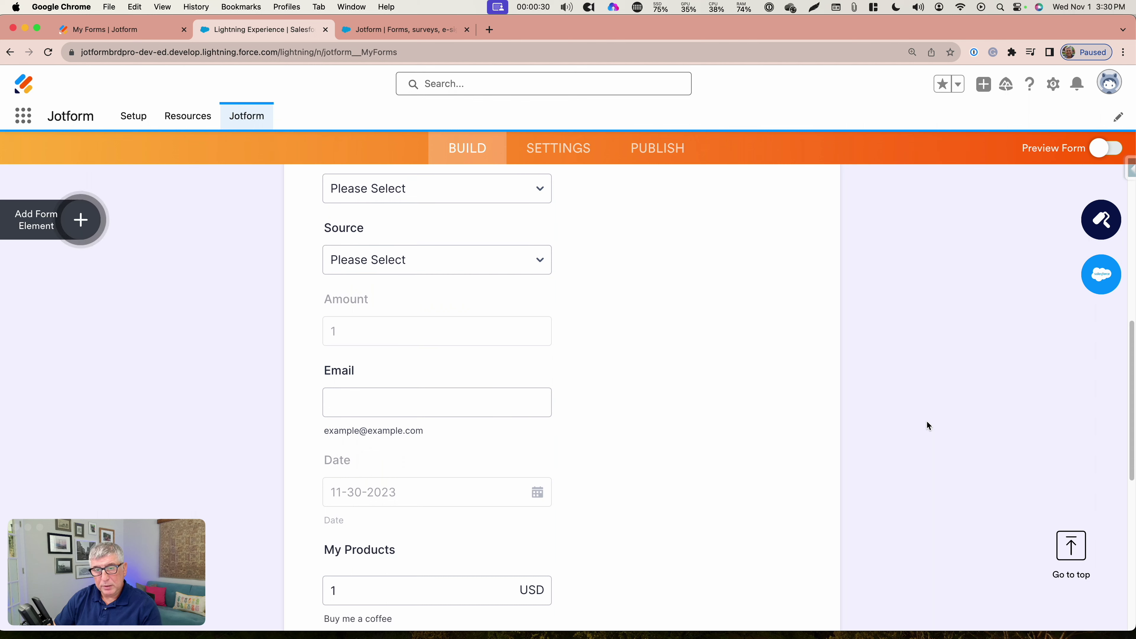
{"action": "scroll", "coordinate": [926, 424], "scroll_direction": "down", "scroll_amount": 1}
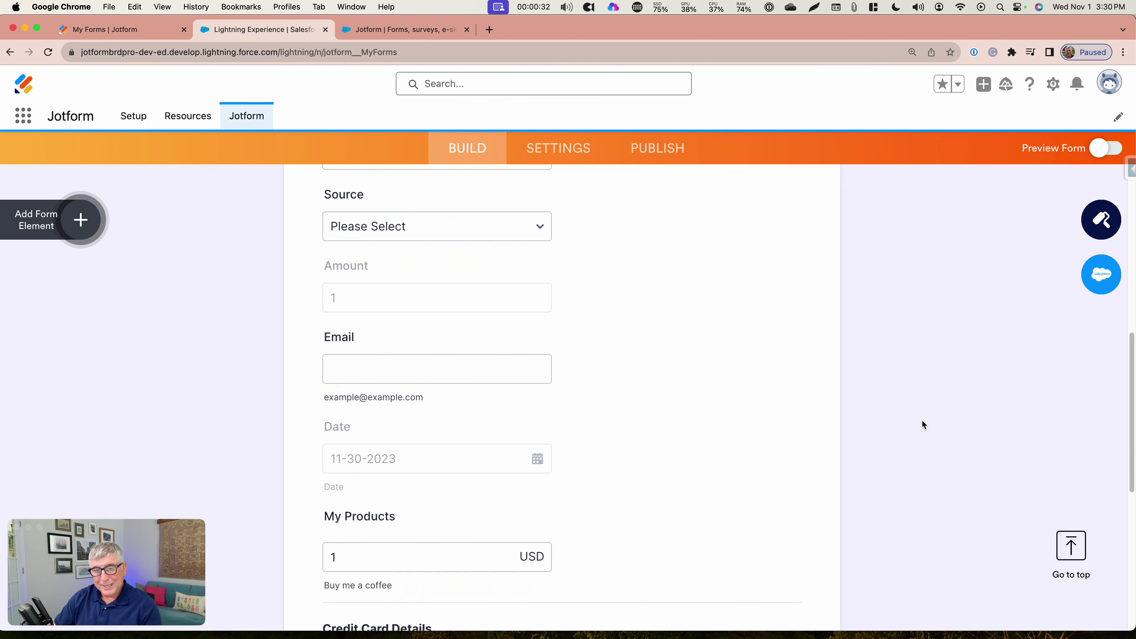
{"action": "scroll", "coordinate": [924, 424], "scroll_direction": "down", "scroll_amount": 1}
{"action": "scroll", "coordinate": [649, 367], "scroll_direction": "down", "scroll_amount": 2}
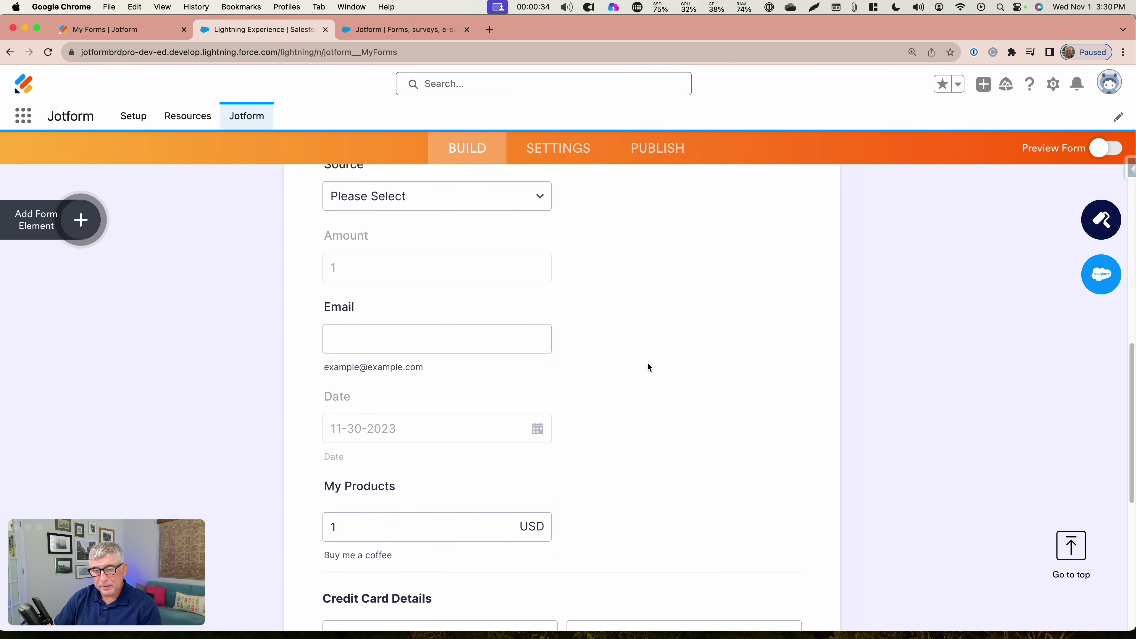
{"action": "scroll", "coordinate": [646, 364], "scroll_direction": "down", "scroll_amount": 3}
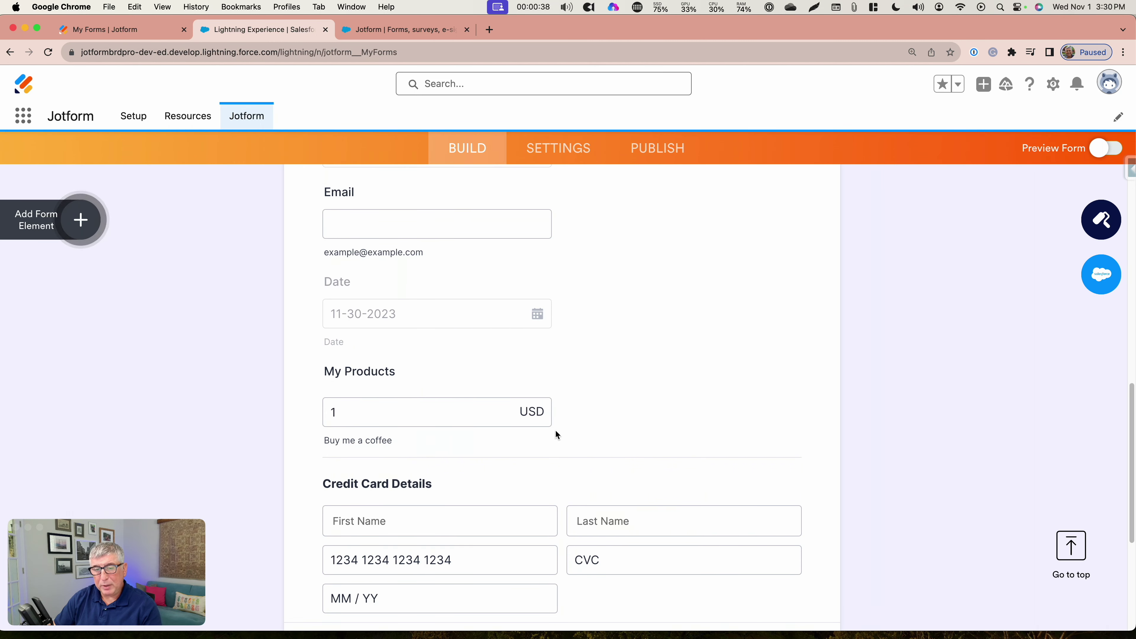
{"action": "left_click", "coordinate": [350, 411]}
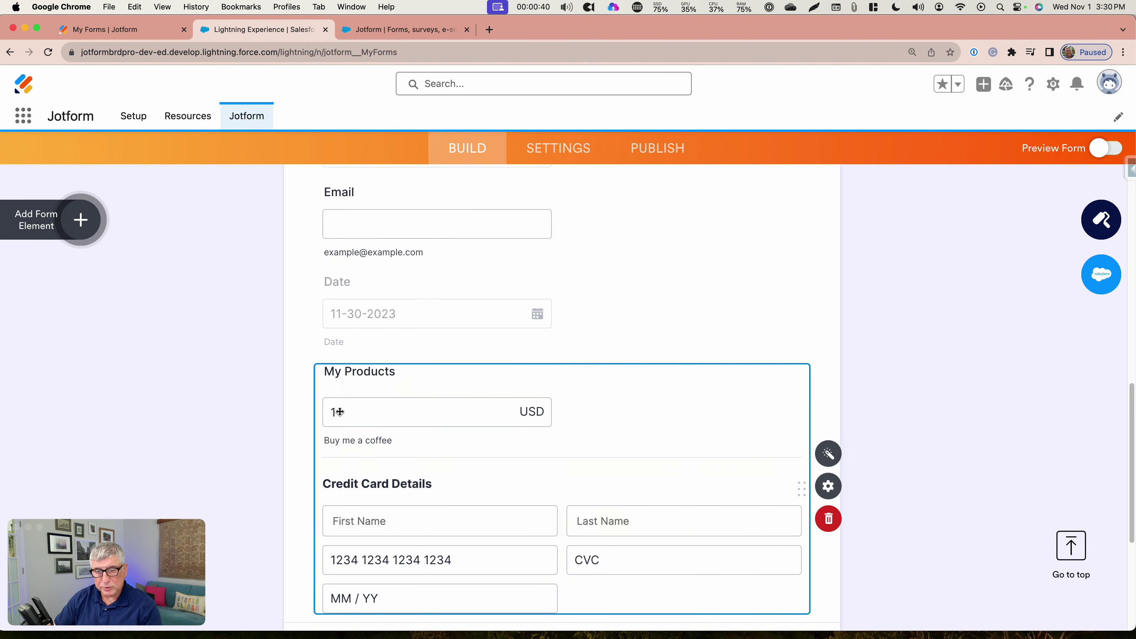
{"action": "scroll", "coordinate": [480, 393], "scroll_direction": "down", "scroll_amount": 2}
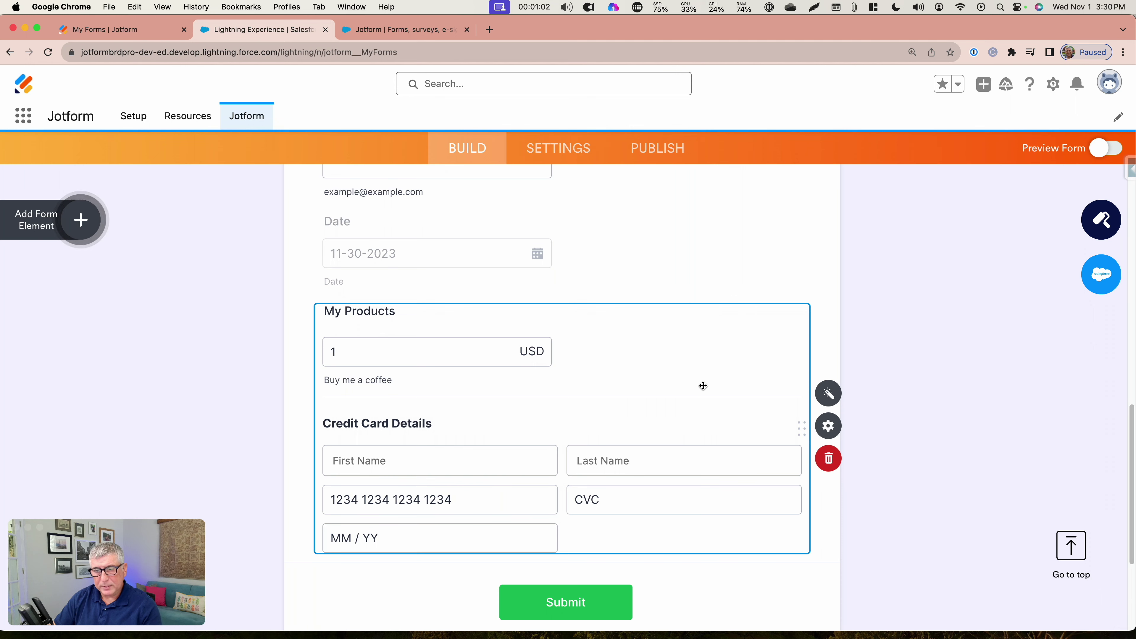
{"action": "scroll", "coordinate": [700, 385], "scroll_direction": "down", "scroll_amount": 1}
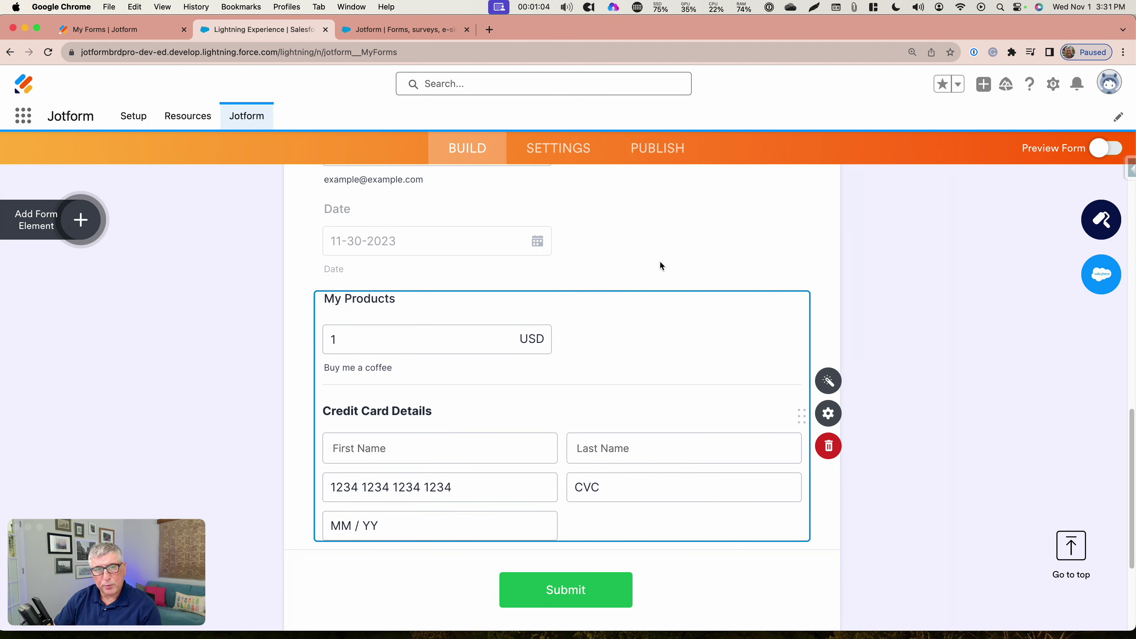
{"action": "scroll", "coordinate": [574, 227], "scroll_direction": "up", "scroll_amount": 15}
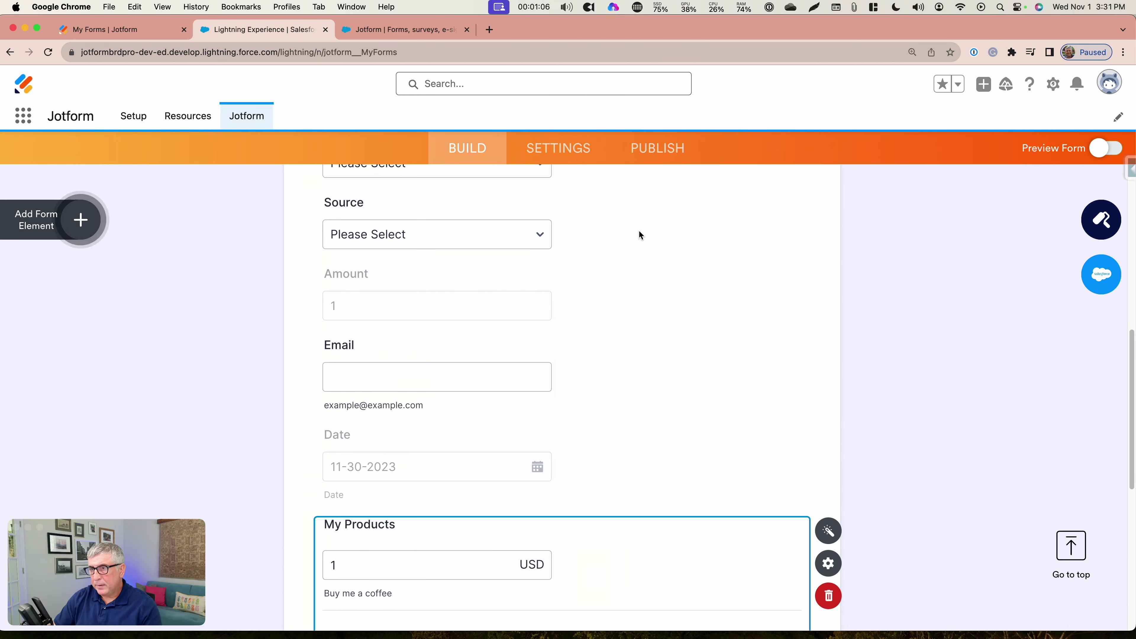
{"action": "scroll", "coordinate": [578, 242], "scroll_direction": "up", "scroll_amount": 3}
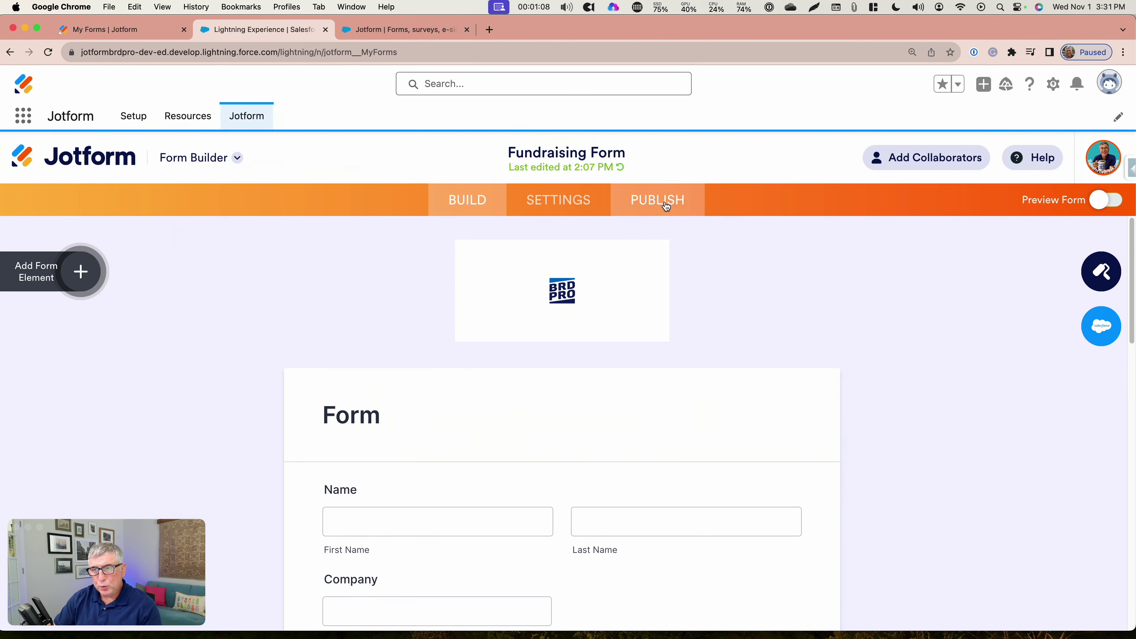
{"action": "left_click", "coordinate": [670, 202]}
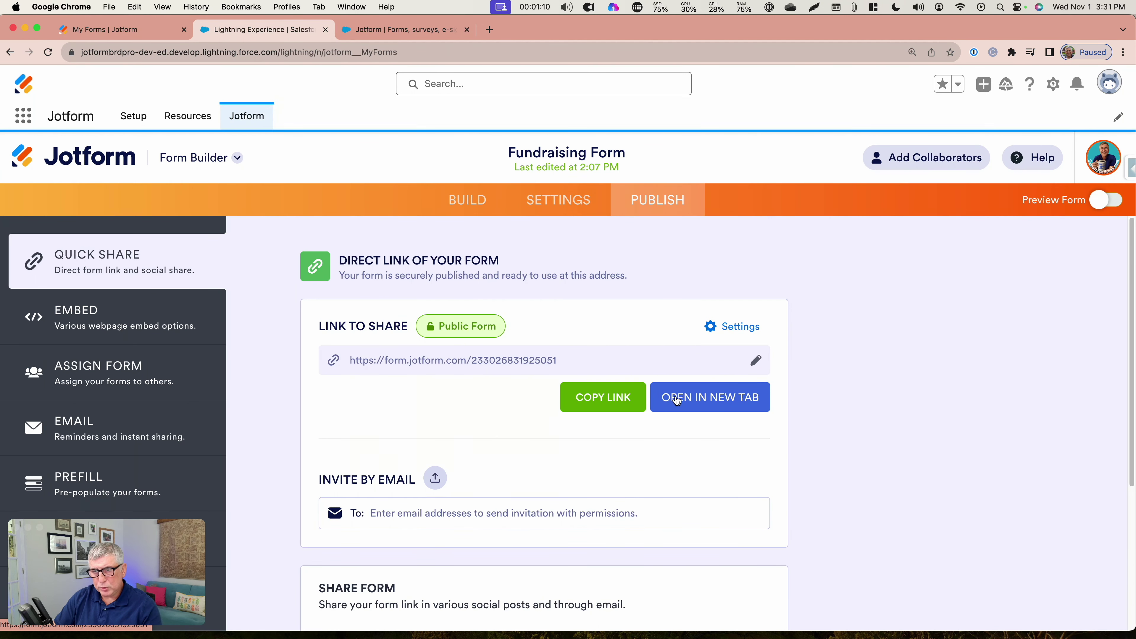
- Open the live Fundraising Form in a new tab and try its card name and product amount fields
{"action": "left_click", "coordinate": [697, 397]}
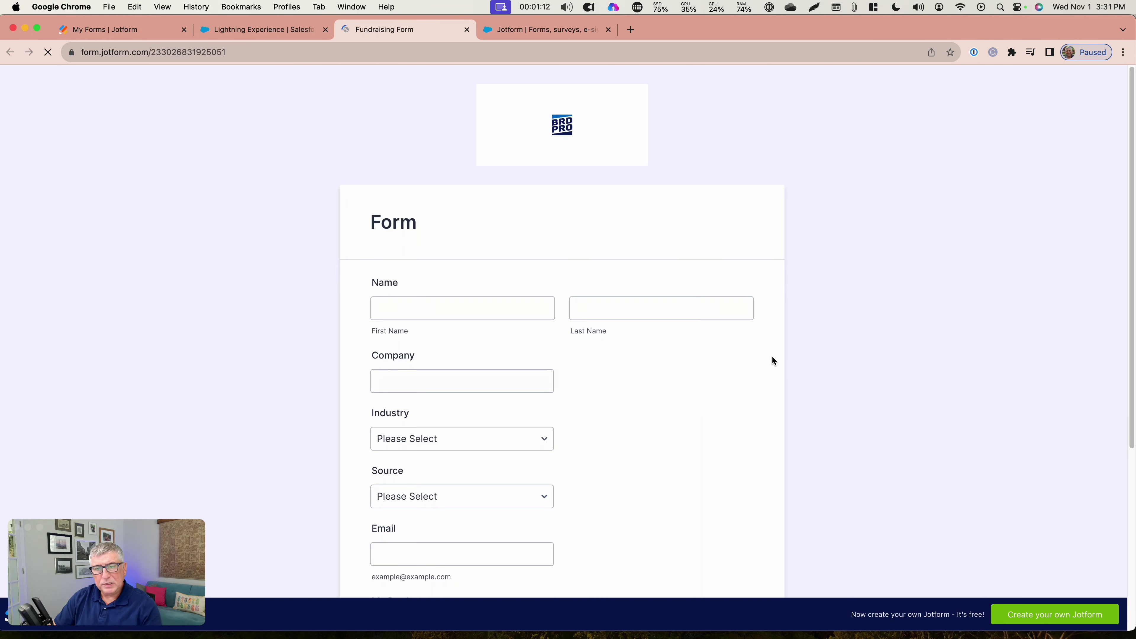
{"action": "scroll", "coordinate": [840, 321], "scroll_direction": "down", "scroll_amount": 5}
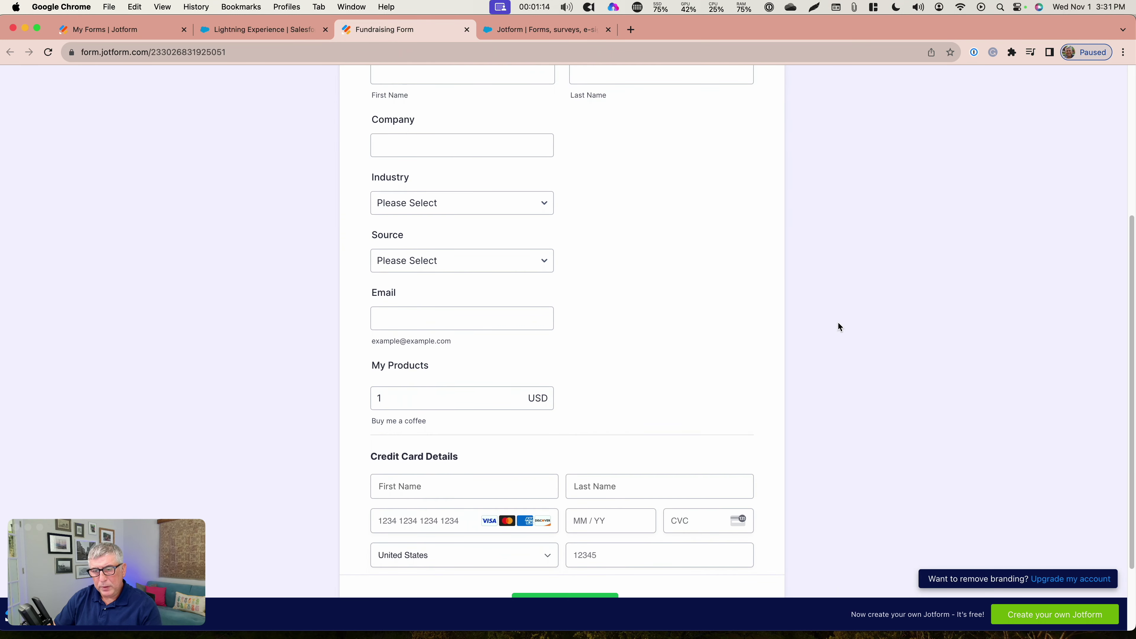
{"action": "scroll", "coordinate": [837, 321], "scroll_direction": "down", "scroll_amount": 2}
{"action": "left_click", "coordinate": [439, 398]}
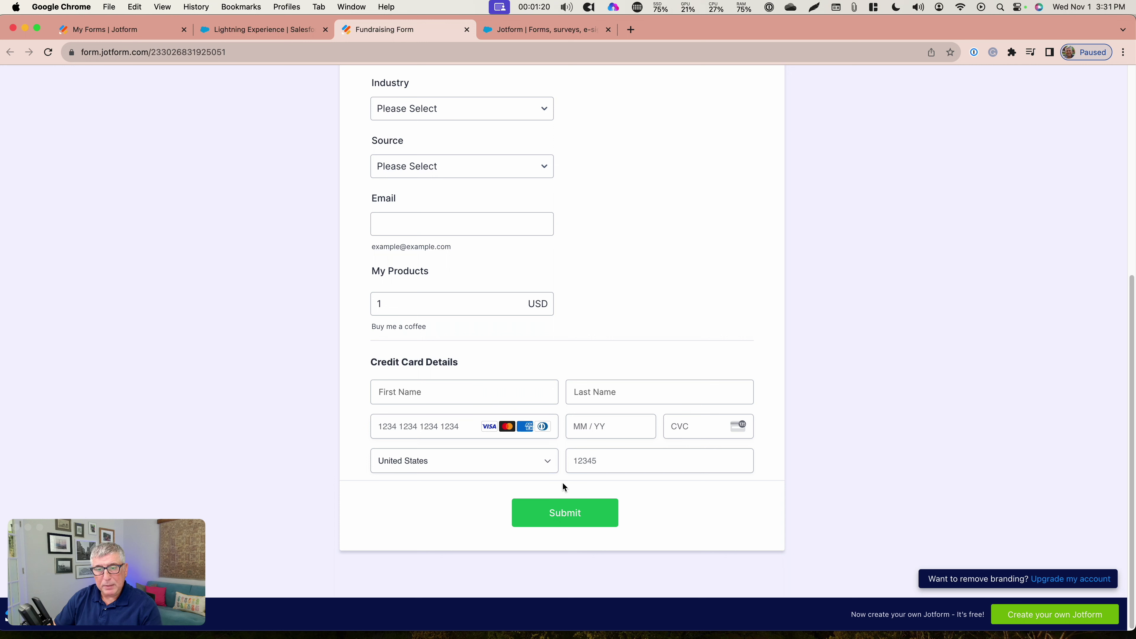
{"action": "left_click", "coordinate": [395, 305]}
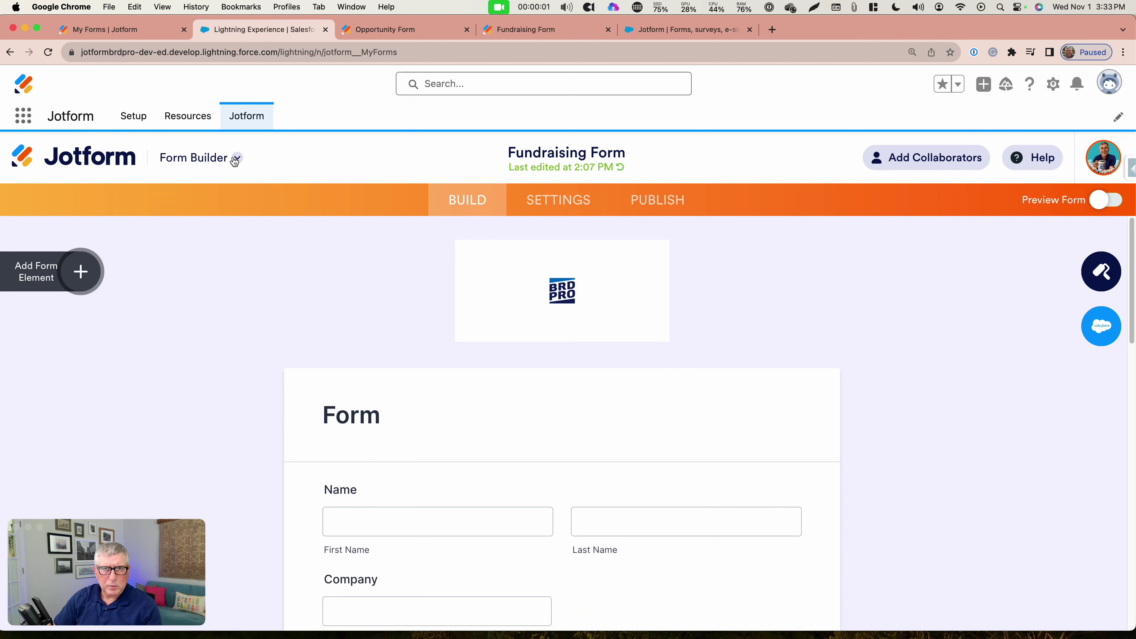
{"action": "left_click", "coordinate": [236, 159]}
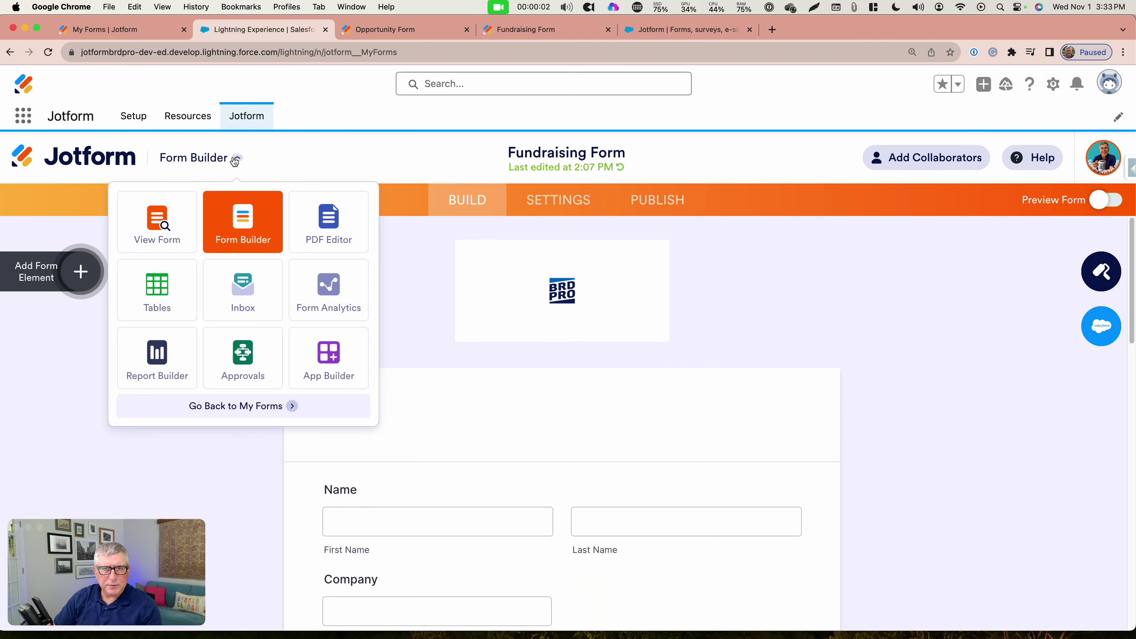
{"action": "left_click", "coordinate": [270, 413]}
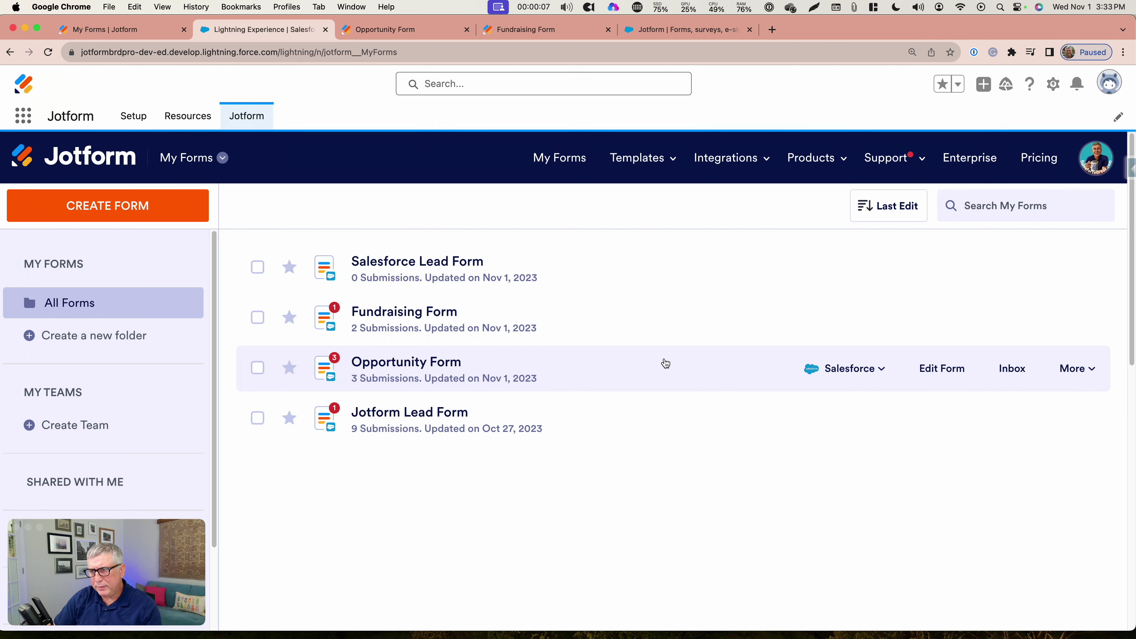
{"action": "left_click", "coordinate": [937, 370]}
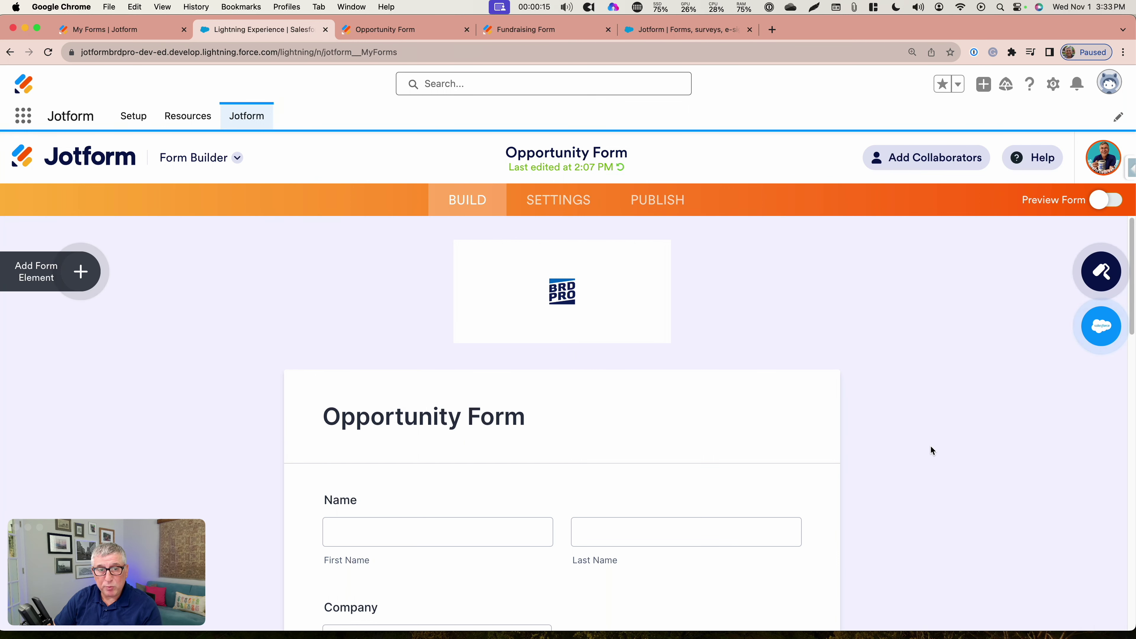
{"action": "scroll", "coordinate": [937, 391], "scroll_direction": "down", "scroll_amount": 2}
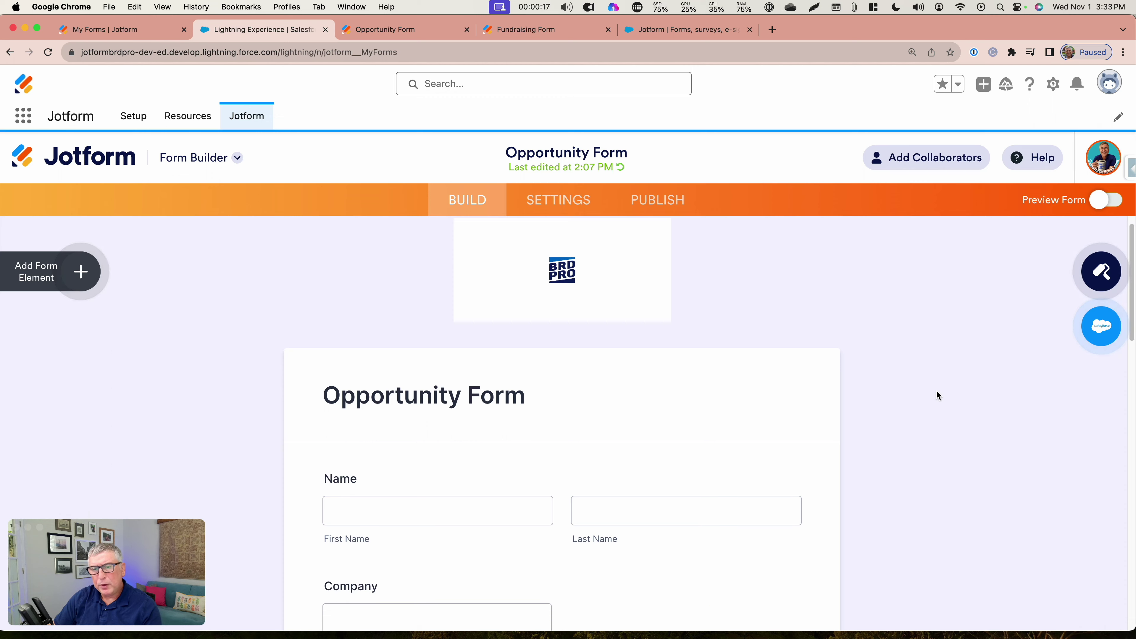
{"action": "scroll", "coordinate": [935, 390], "scroll_direction": "down", "scroll_amount": 3}
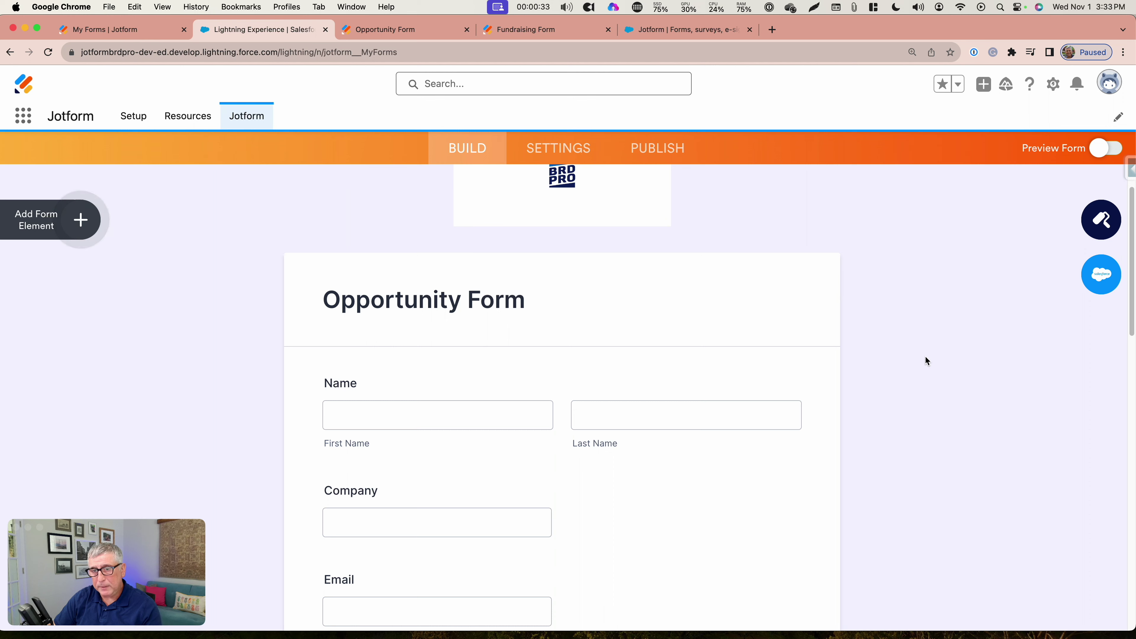
{"action": "scroll", "coordinate": [925, 356], "scroll_direction": "down", "scroll_amount": 1}
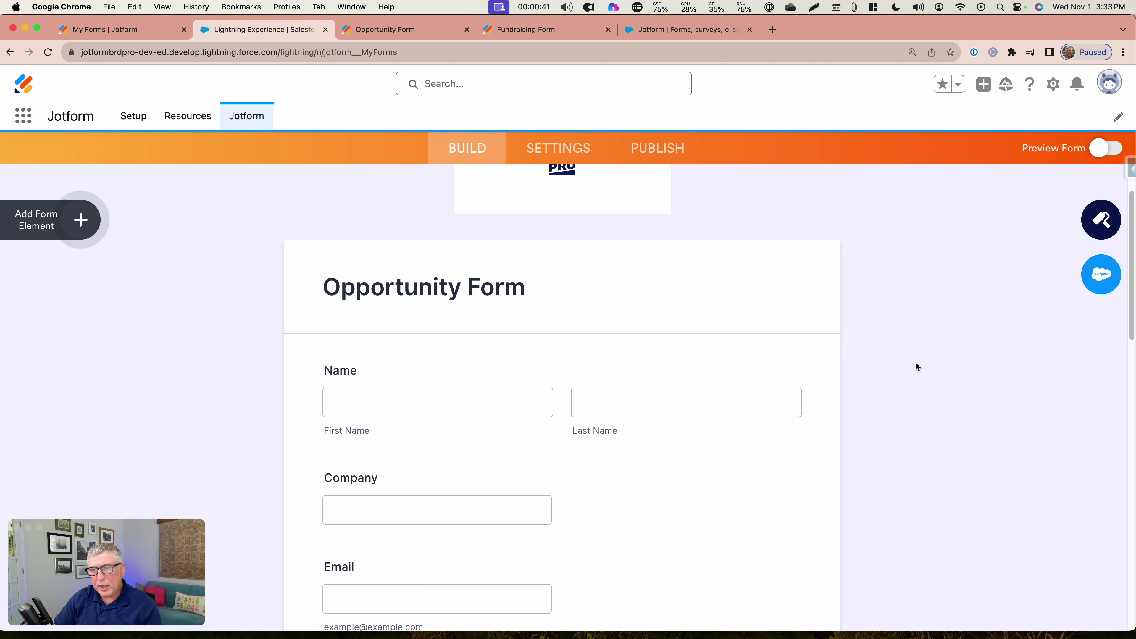
{"action": "scroll", "coordinate": [961, 349], "scroll_direction": "down", "scroll_amount": 1}
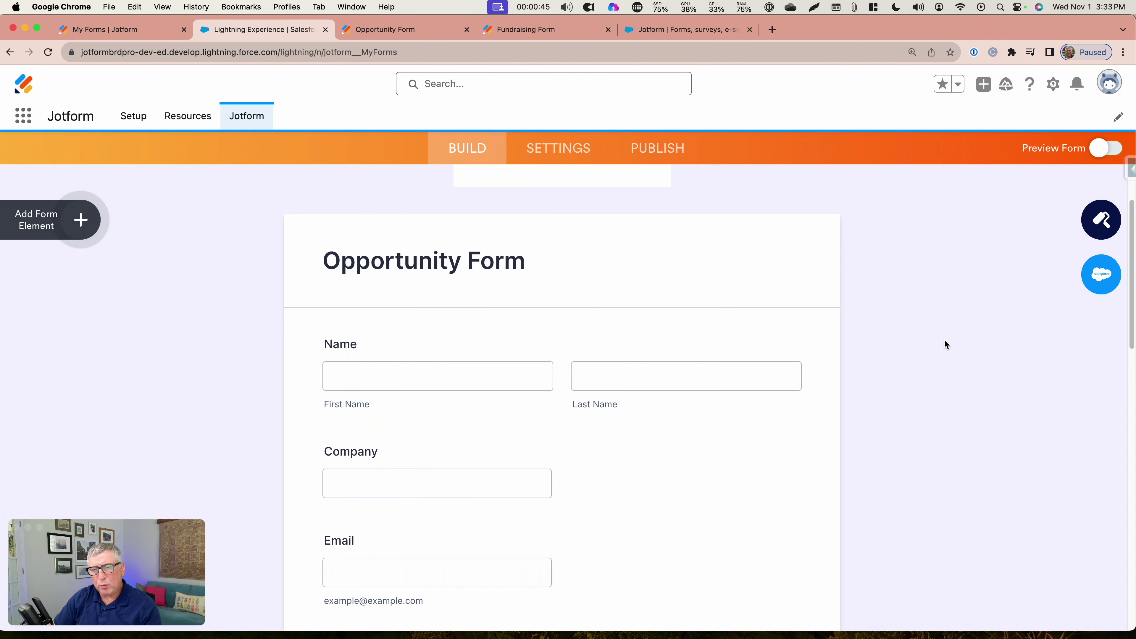
{"action": "scroll", "coordinate": [943, 340], "scroll_direction": "down", "scroll_amount": 3}
{"action": "scroll", "coordinate": [917, 340], "scroll_direction": "down", "scroll_amount": 5}
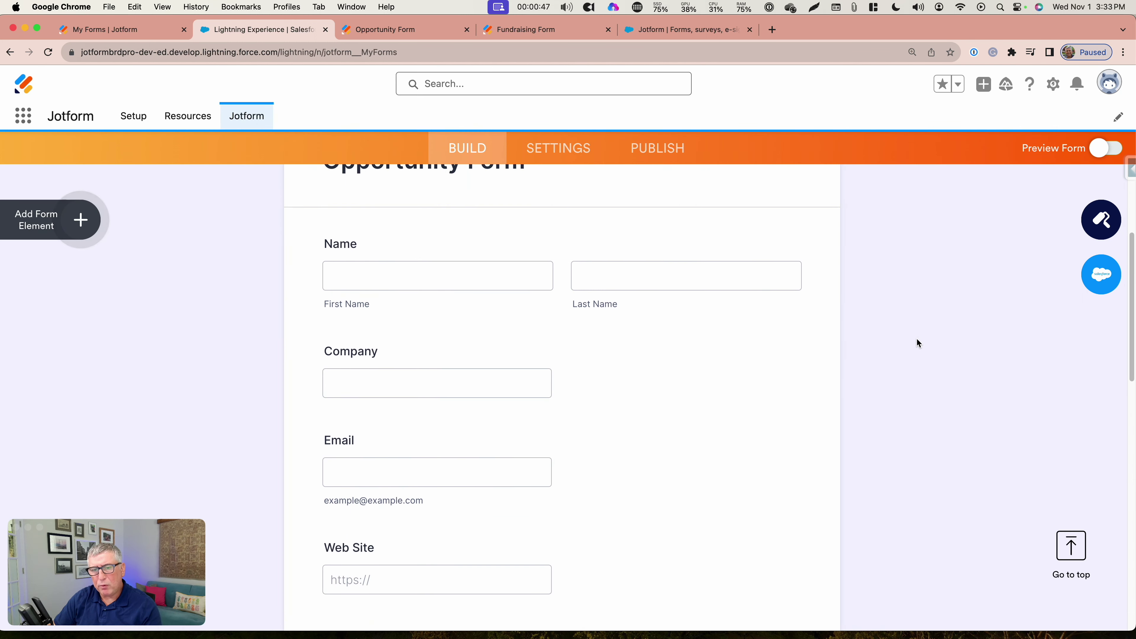
{"action": "scroll", "coordinate": [917, 340], "scroll_direction": "down", "scroll_amount": 8}
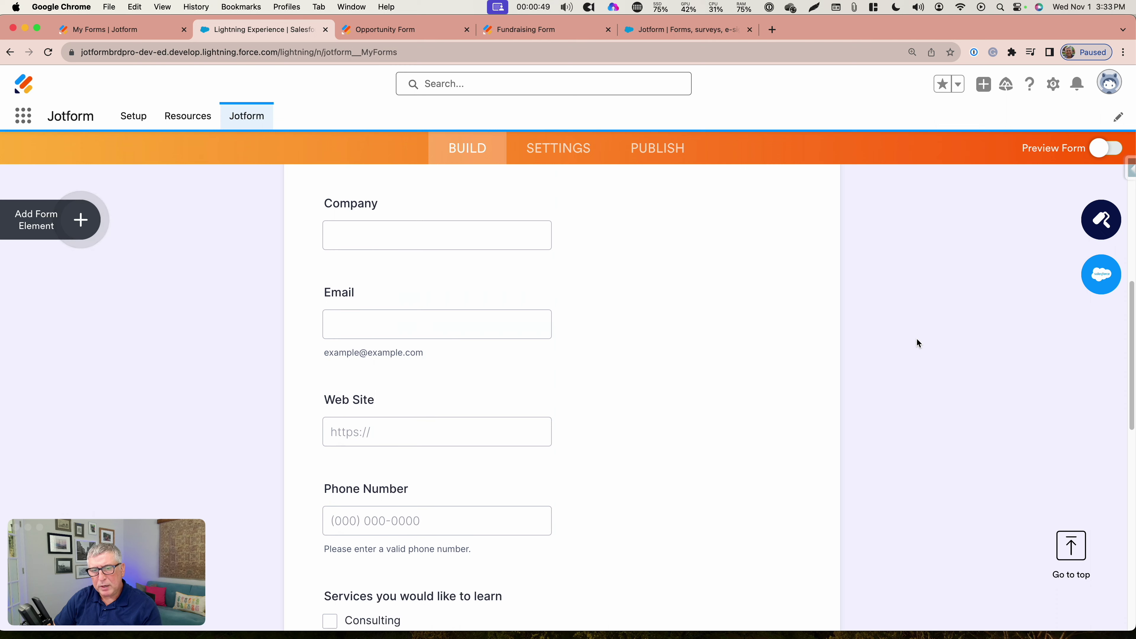
{"action": "scroll", "coordinate": [917, 339], "scroll_direction": "down", "scroll_amount": 8}
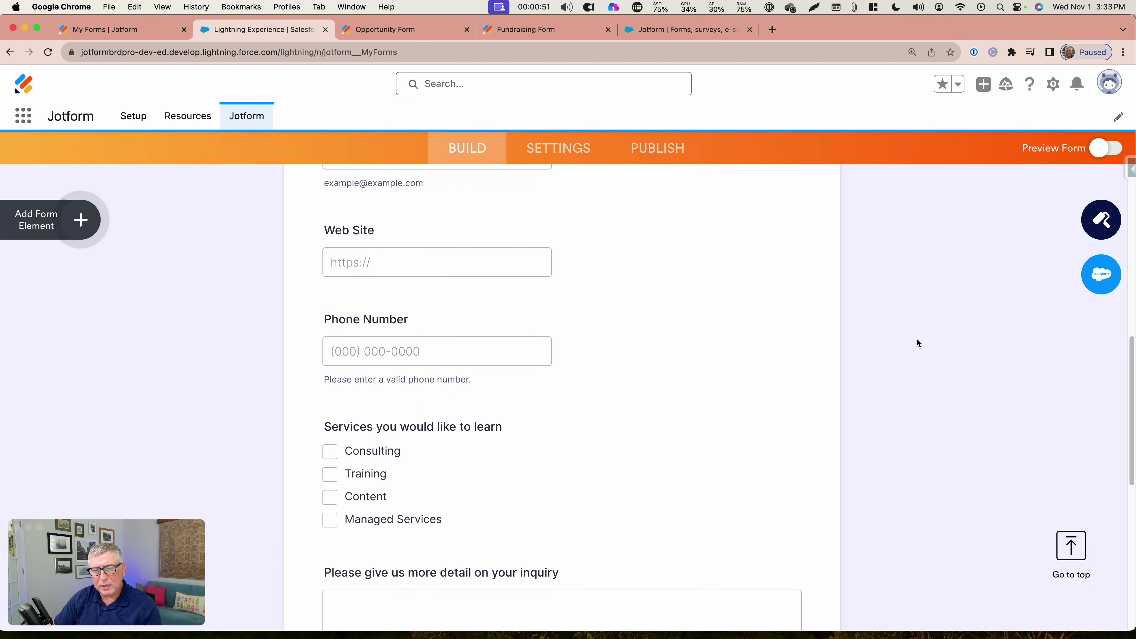
{"action": "scroll", "coordinate": [917, 343], "scroll_direction": "down", "scroll_amount": 1}
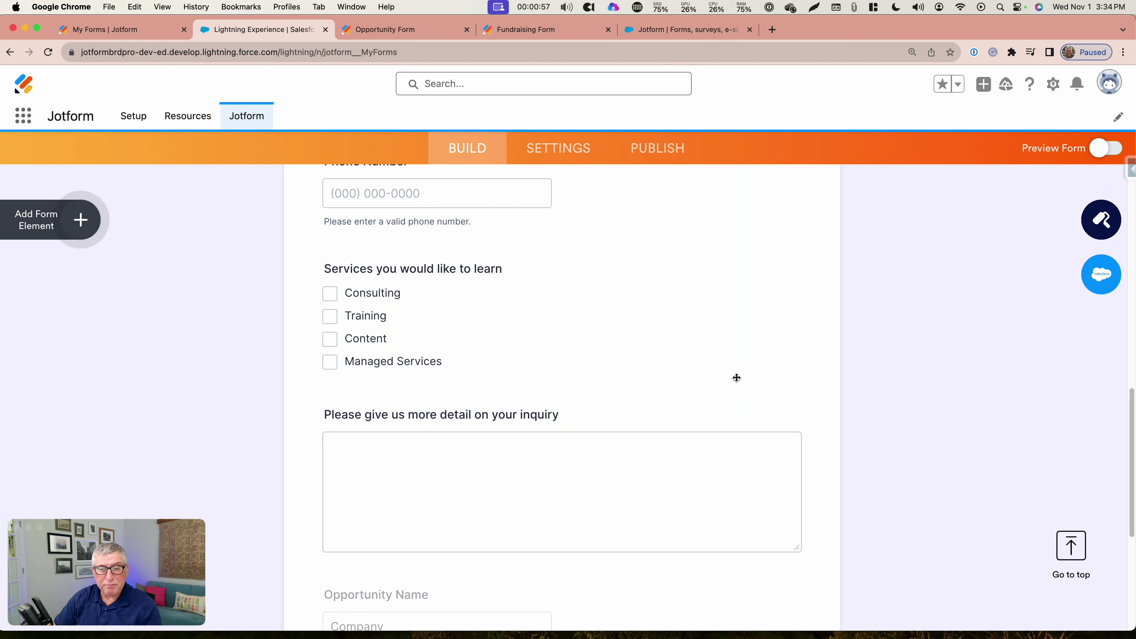
{"action": "scroll", "coordinate": [736, 378], "scroll_direction": "down", "scroll_amount": 5}
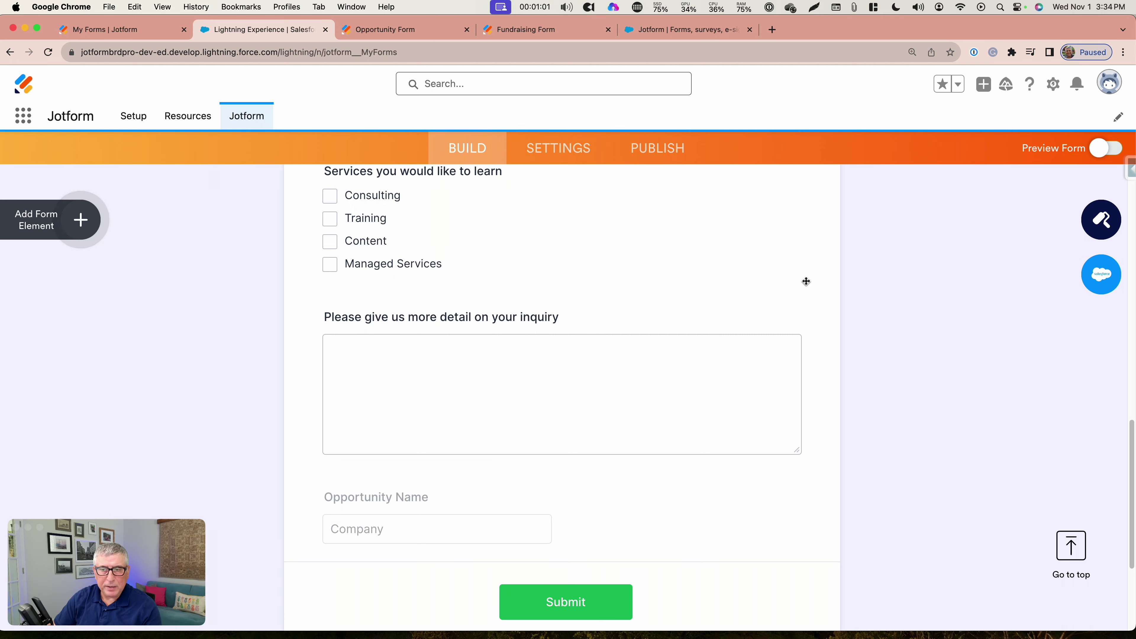
- Open the live Opportunity Form in a new browser tab from the Publish page
{"action": "left_click", "coordinate": [657, 148]}
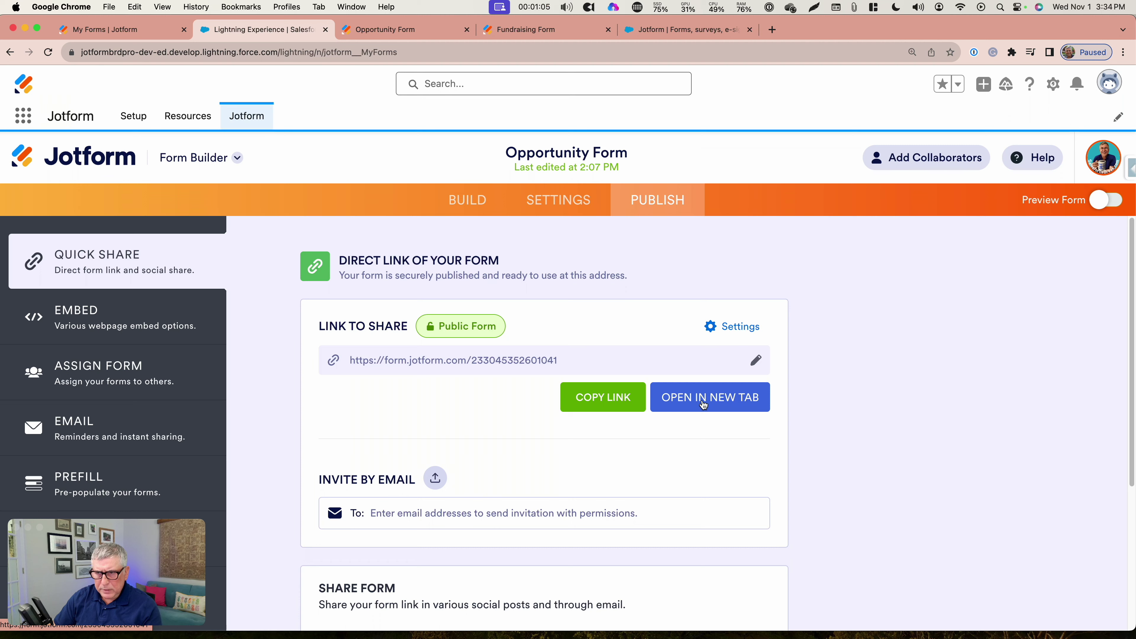
{"action": "left_click", "coordinate": [699, 404]}
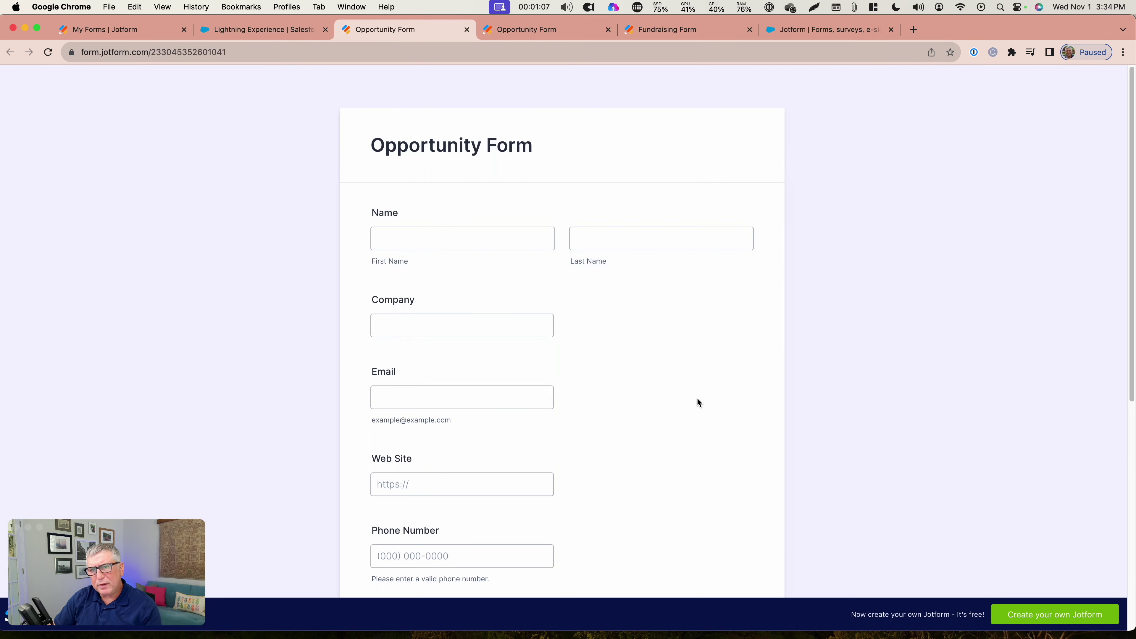
{"action": "scroll", "coordinate": [695, 397], "scroll_direction": "down", "scroll_amount": 5}
{"action": "scroll", "coordinate": [695, 401], "scroll_direction": "down", "scroll_amount": 3}
{"action": "scroll", "coordinate": [696, 401], "scroll_direction": "up", "scroll_amount": 5}
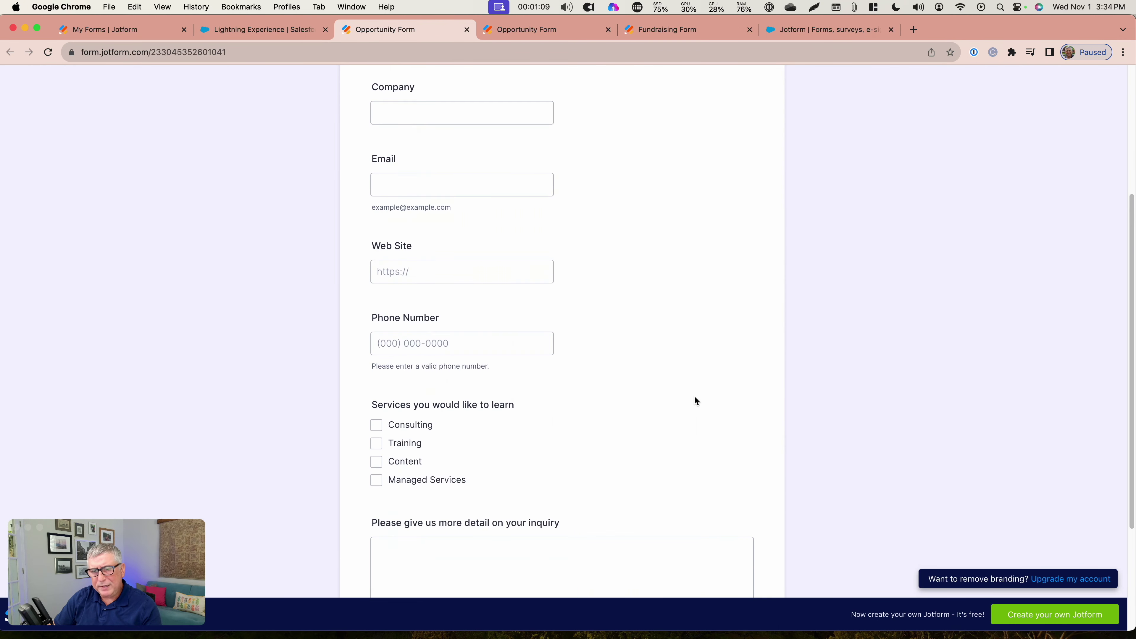
{"action": "scroll", "coordinate": [696, 398], "scroll_direction": "up", "scroll_amount": 2}
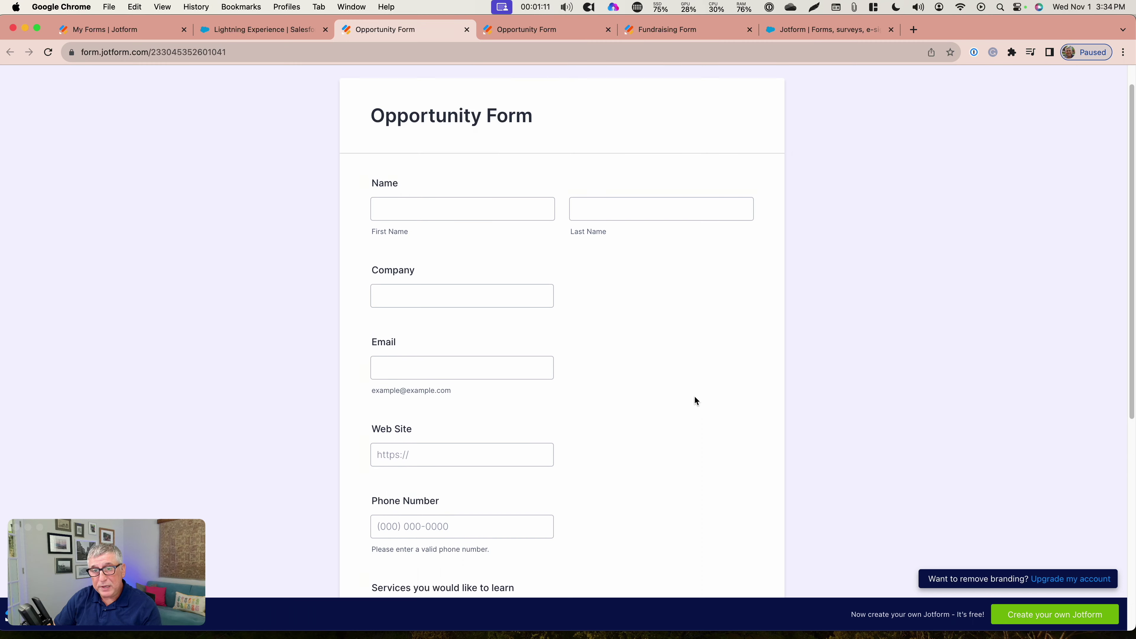
- Try the Company and First Name fields on the live form, then return to the Lightning tab
{"action": "left_click", "coordinate": [401, 290]}
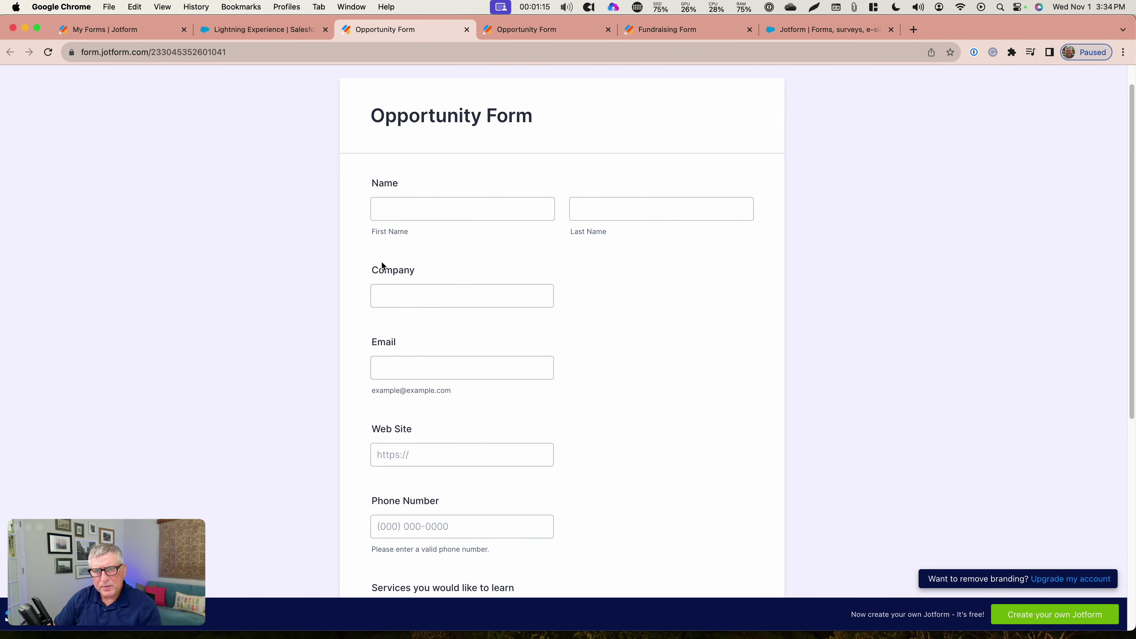
{"action": "left_click", "coordinate": [419, 235]}
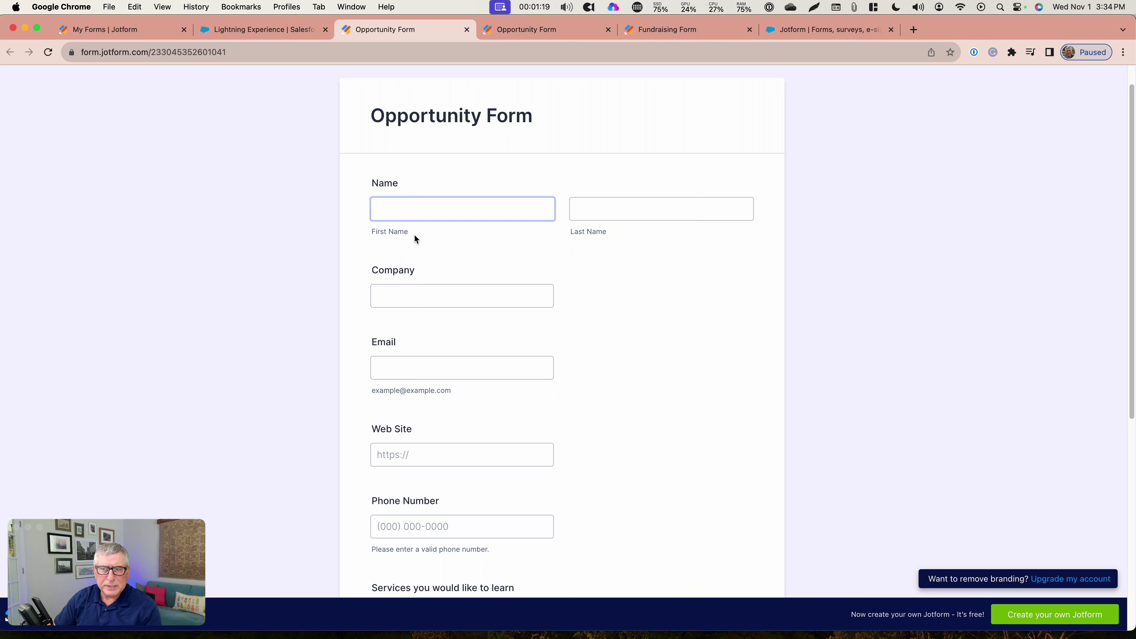
{"action": "left_click", "coordinate": [414, 233]}
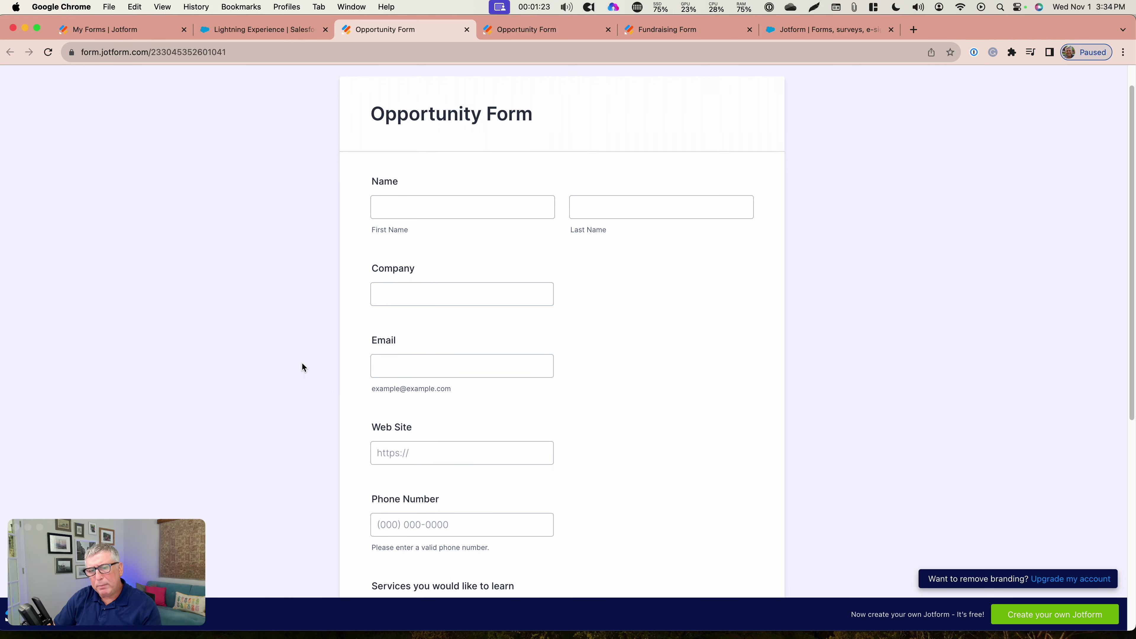
{"action": "scroll", "coordinate": [302, 364], "scroll_direction": "down", "scroll_amount": 5}
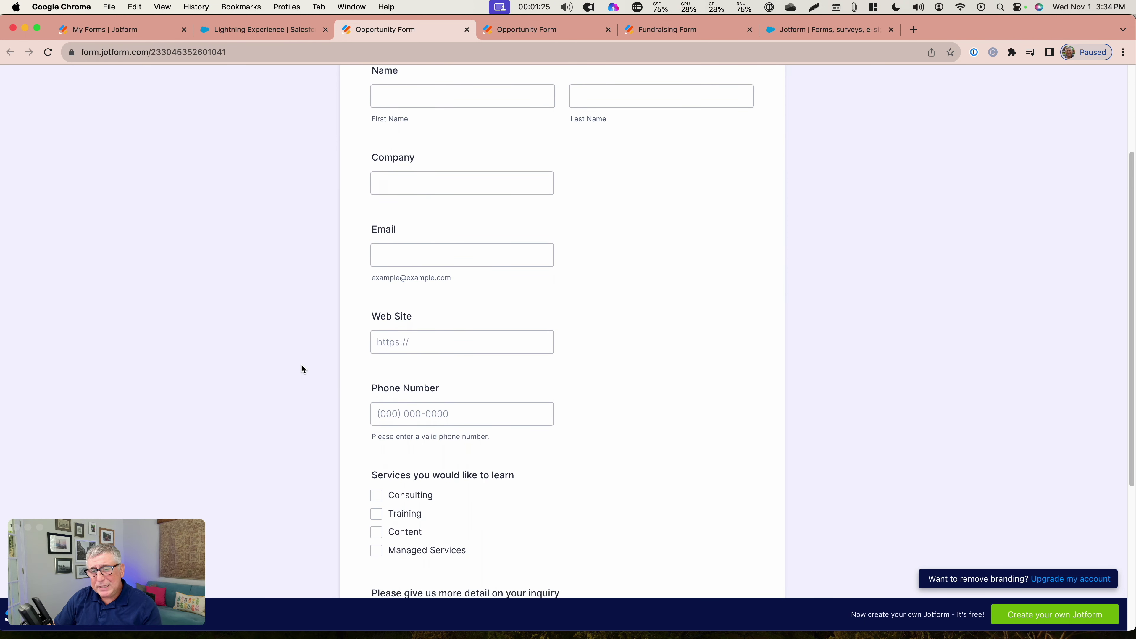
{"action": "scroll", "coordinate": [301, 364], "scroll_direction": "down", "scroll_amount": 5}
{"action": "scroll", "coordinate": [429, 405], "scroll_direction": "down", "scroll_amount": 2}
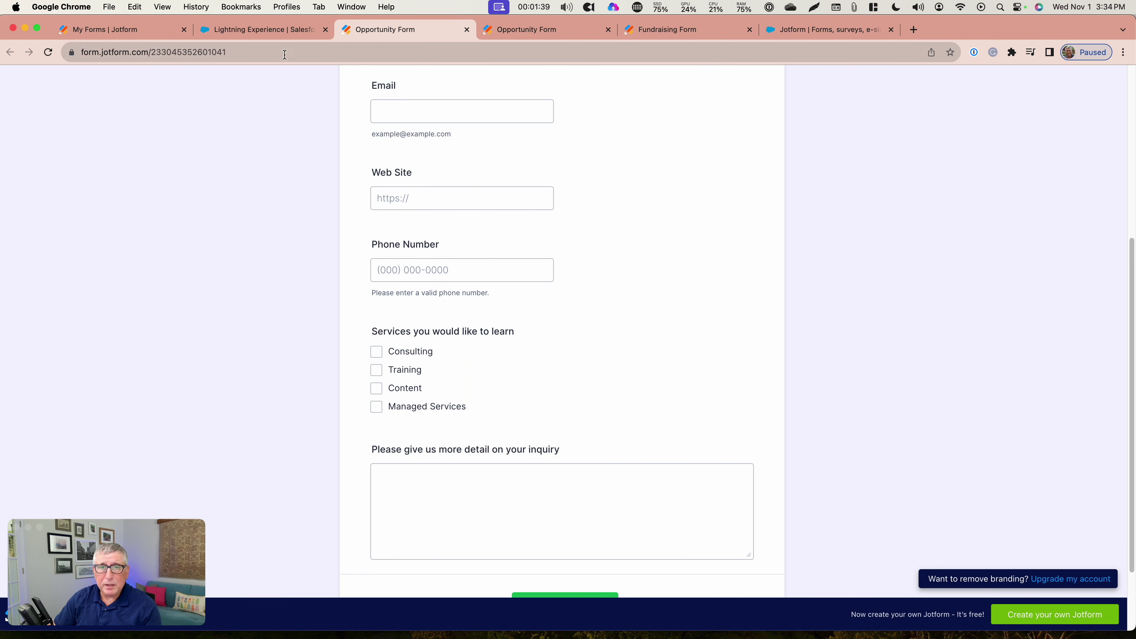
{"action": "left_click", "coordinate": [277, 34]}
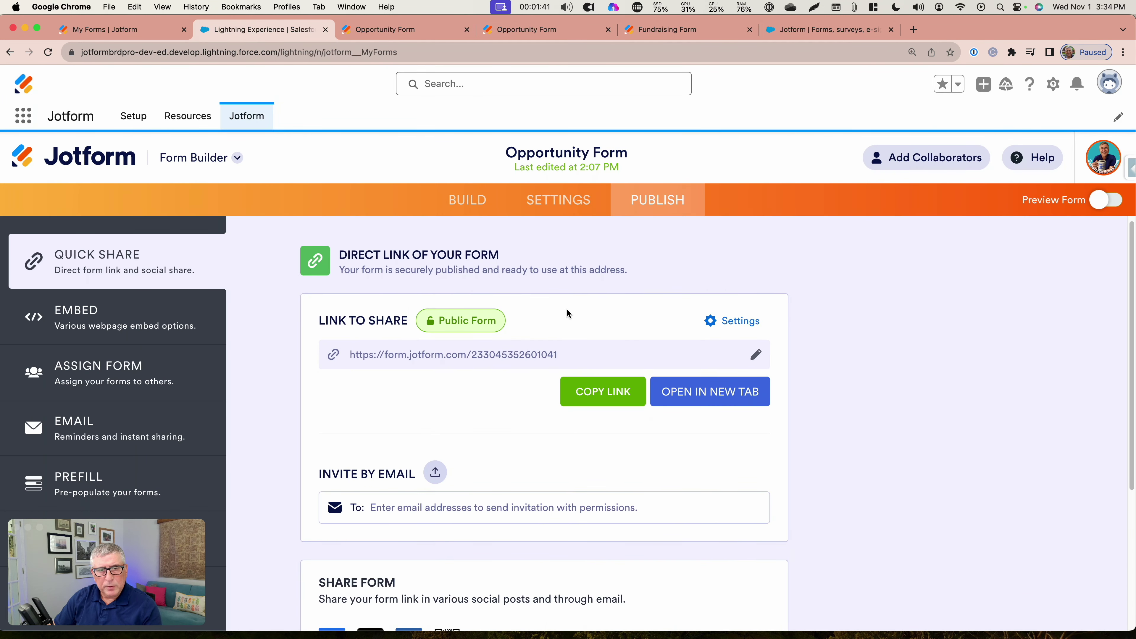
- Open the Opportunity Form's Salesforce integration and the Account action's settings
{"action": "left_click", "coordinate": [544, 211]}
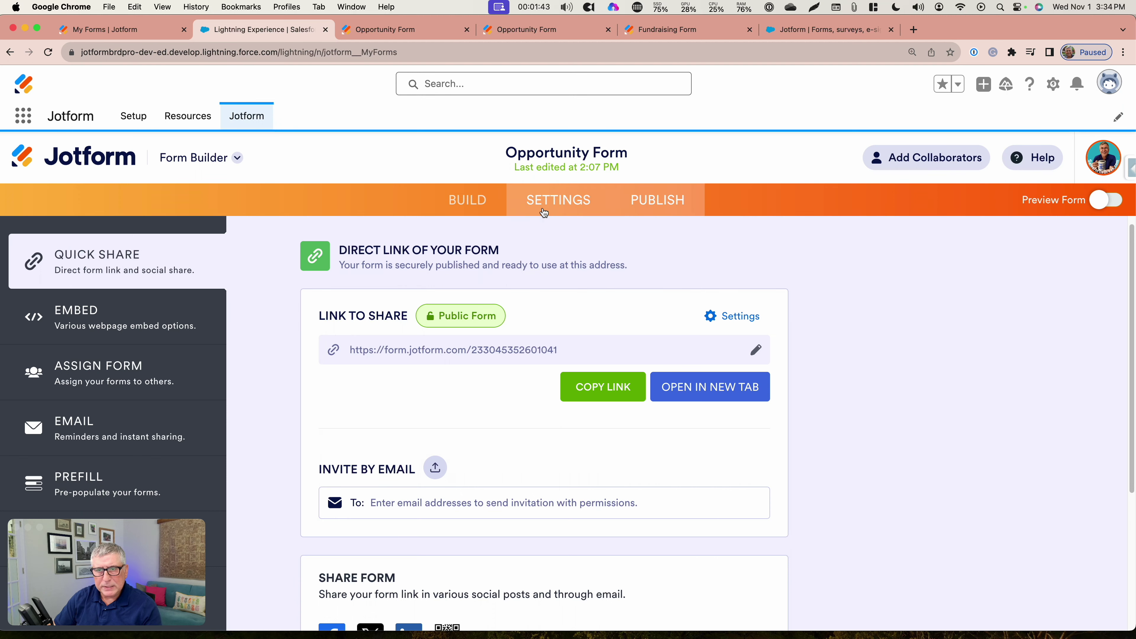
{"action": "scroll", "coordinate": [162, 410], "scroll_direction": "down", "scroll_amount": 2}
{"action": "left_click", "coordinate": [146, 433]}
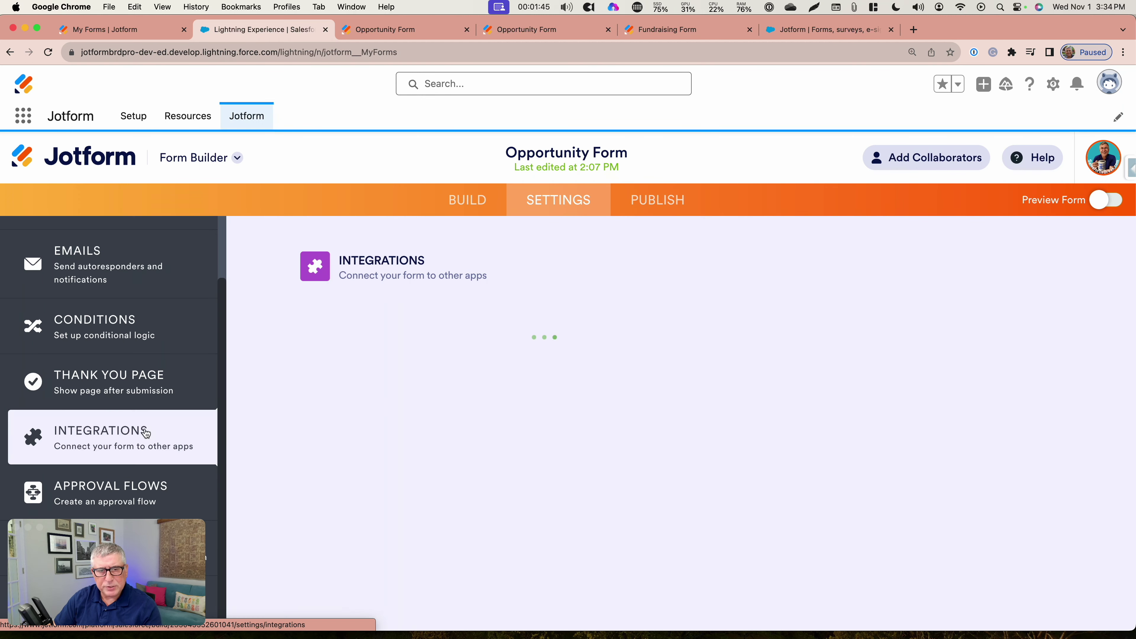
{"action": "scroll", "coordinate": [606, 411], "scroll_direction": "down", "scroll_amount": 1}
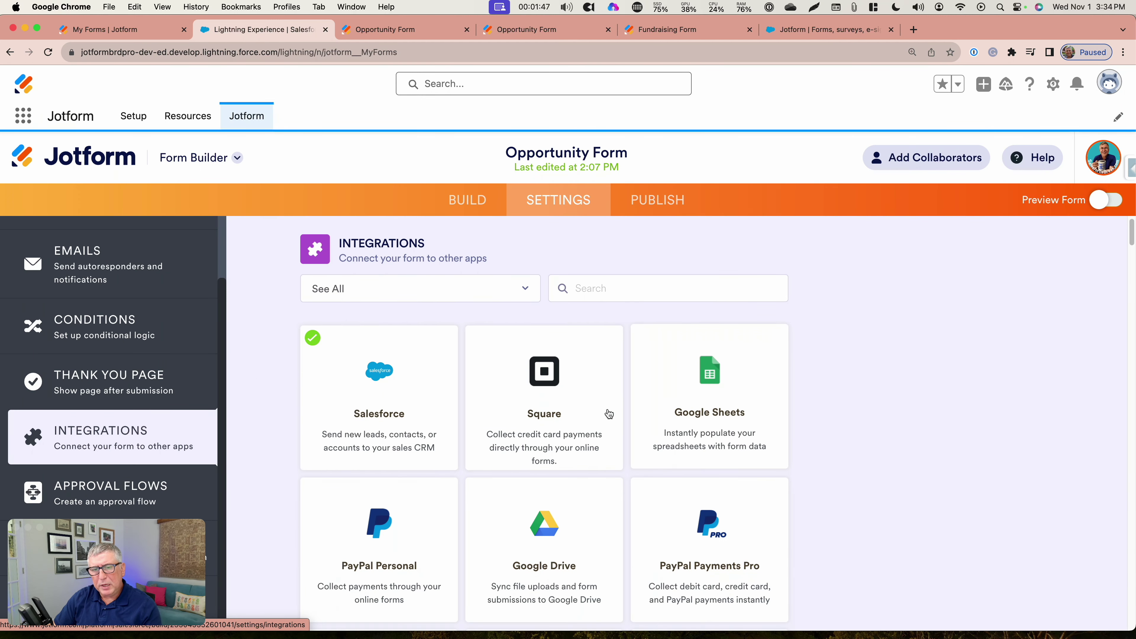
{"action": "left_click", "coordinate": [402, 409]}
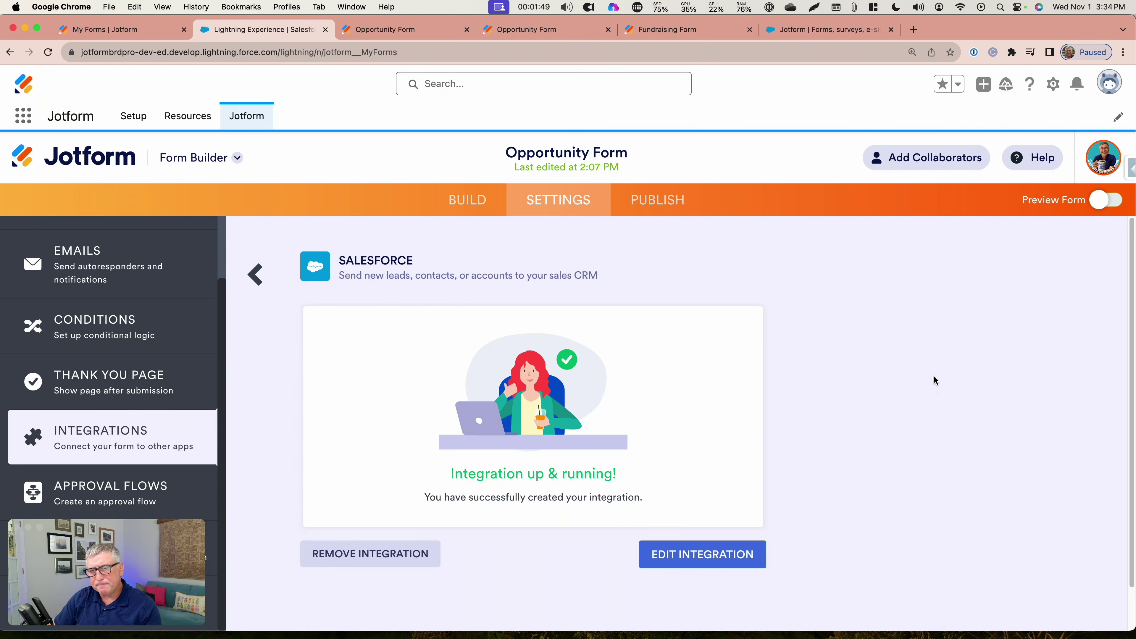
{"action": "left_click", "coordinate": [724, 554]}
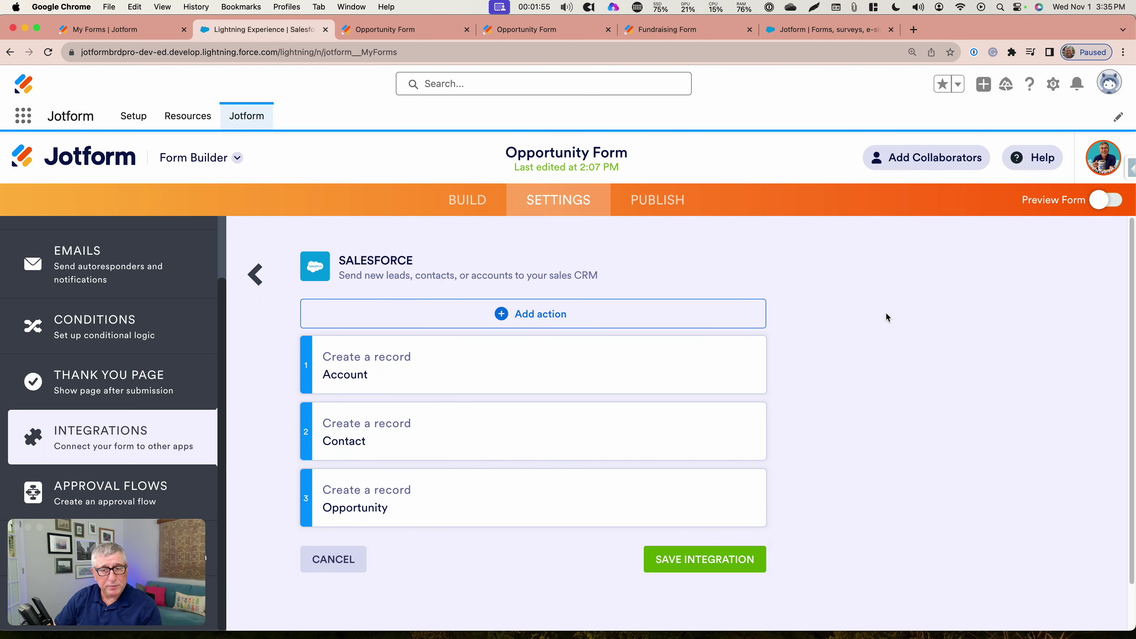
{"action": "mouse_move", "coordinate": [424, 388]}
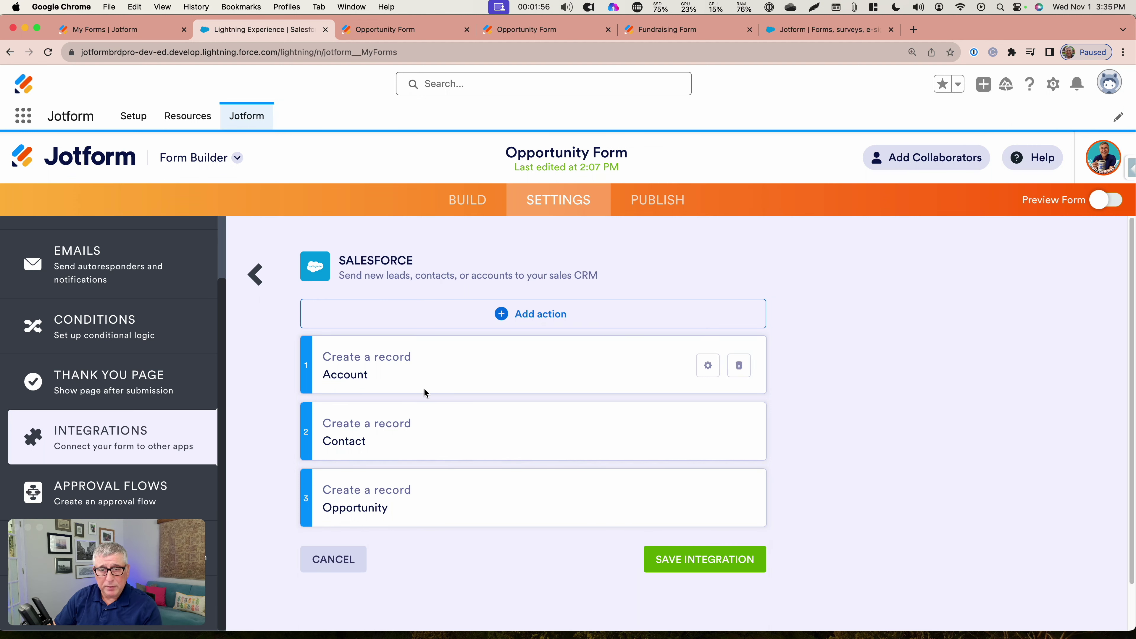
{"action": "left_click", "coordinate": [706, 365]}
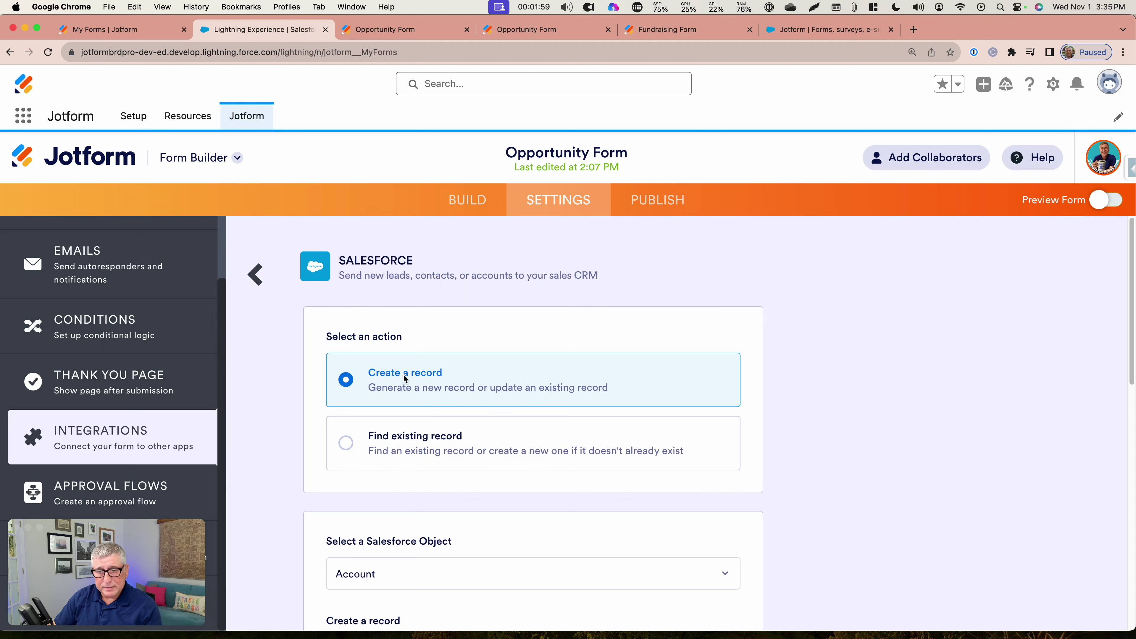
- Save the Account action, matching existing accounts on Account Name and Website to Company and Web Site
{"action": "scroll", "coordinate": [594, 323], "scroll_direction": "down", "scroll_amount": 7}
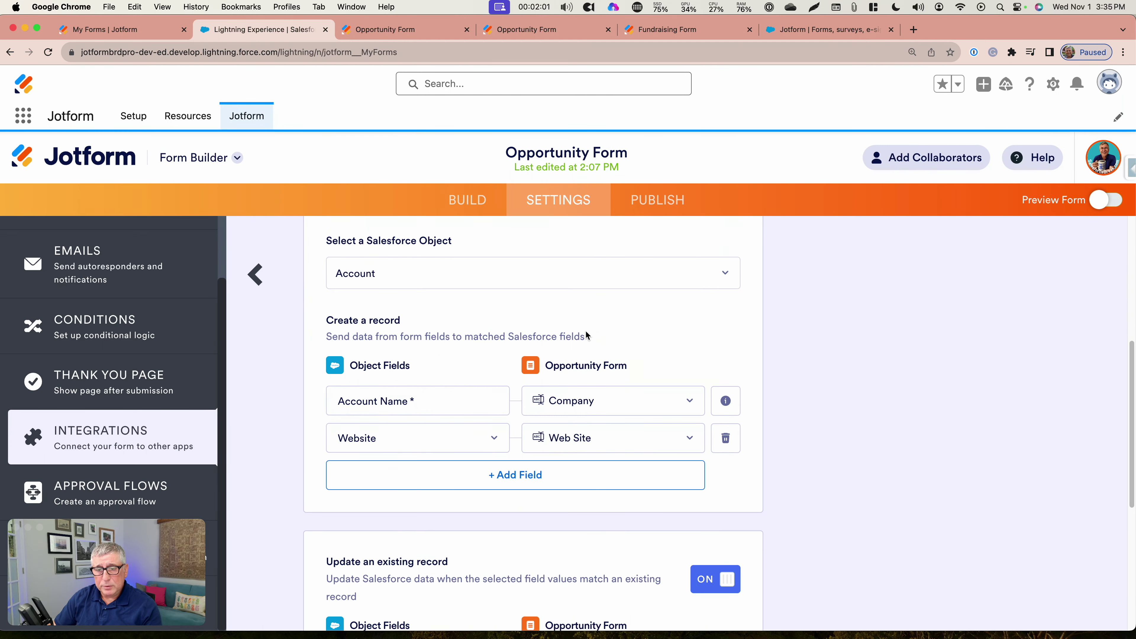
{"action": "scroll", "coordinate": [586, 335], "scroll_direction": "down", "scroll_amount": 1}
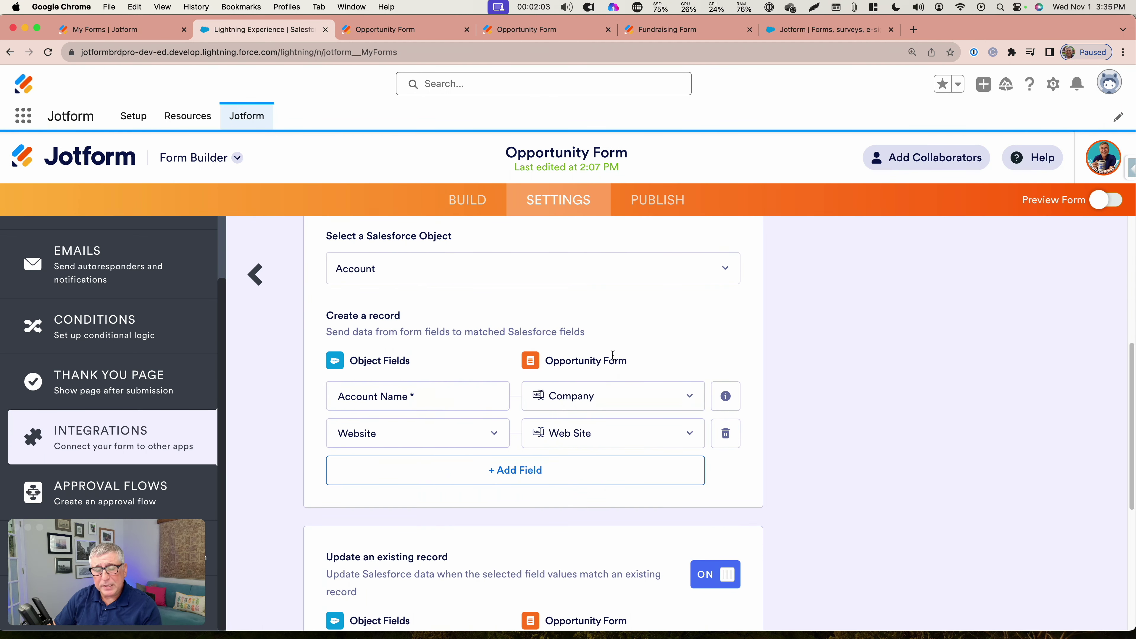
{"action": "scroll", "coordinate": [807, 342], "scroll_direction": "down", "scroll_amount": 1}
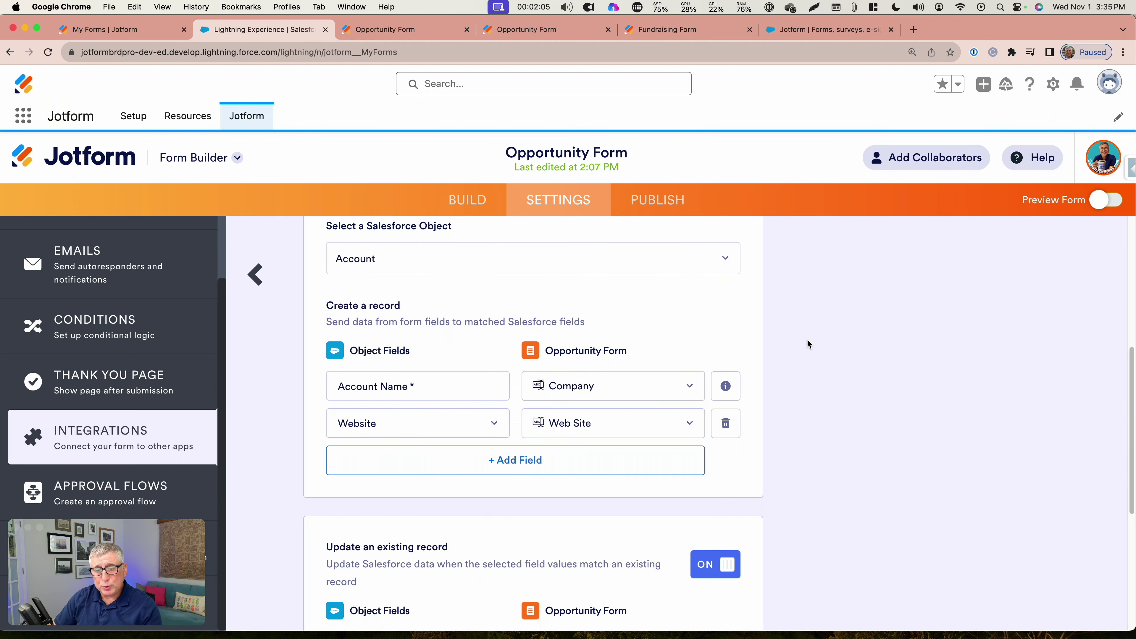
{"action": "scroll", "coordinate": [807, 340], "scroll_direction": "down", "scroll_amount": 3}
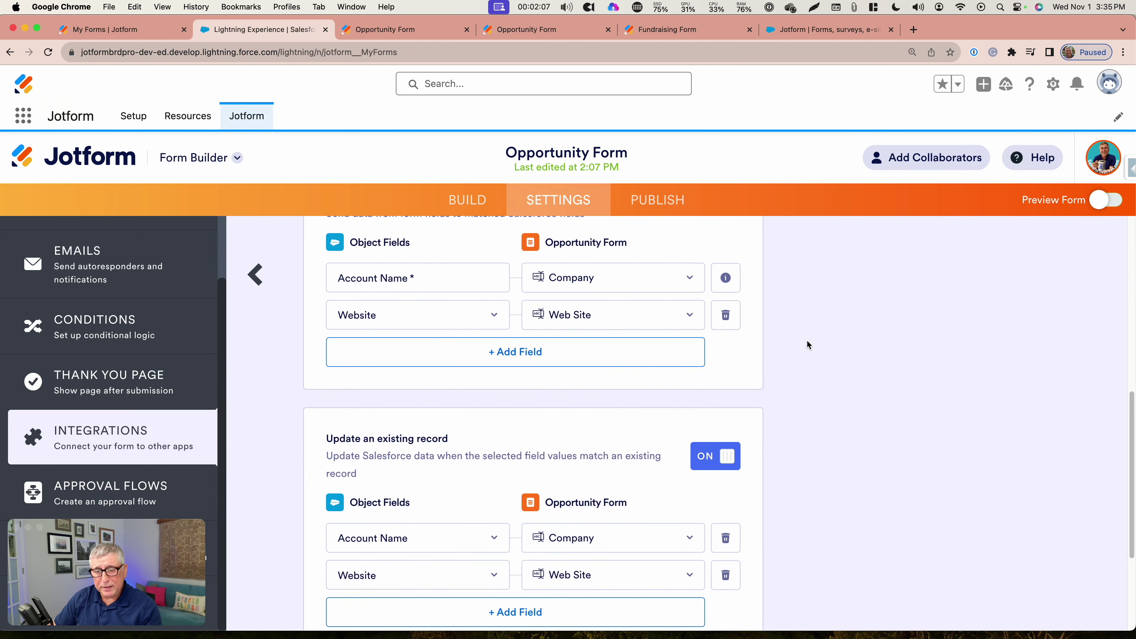
{"action": "scroll", "coordinate": [807, 341], "scroll_direction": "down", "scroll_amount": 1}
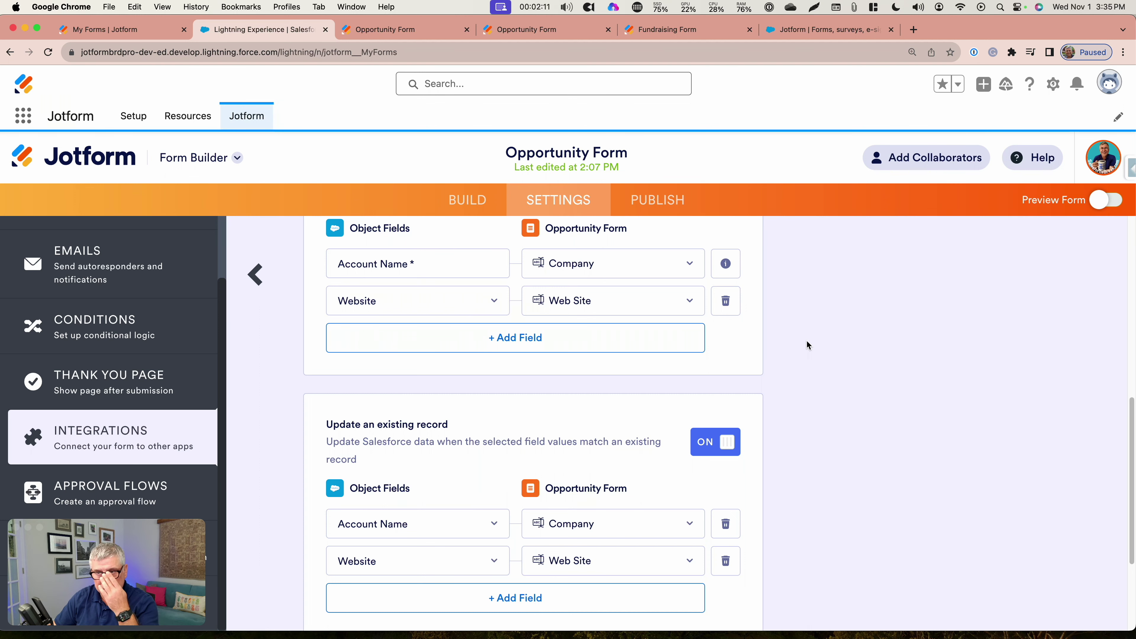
{"action": "scroll", "coordinate": [806, 342], "scroll_direction": "up", "scroll_amount": 1}
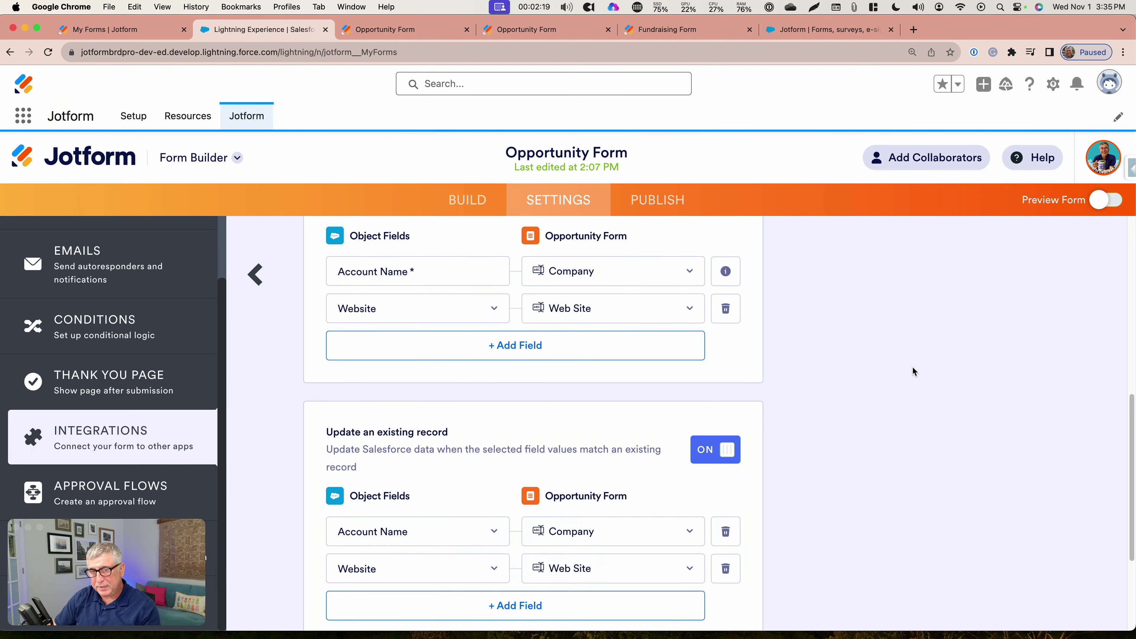
{"action": "scroll", "coordinate": [913, 368], "scroll_direction": "down", "scroll_amount": 3}
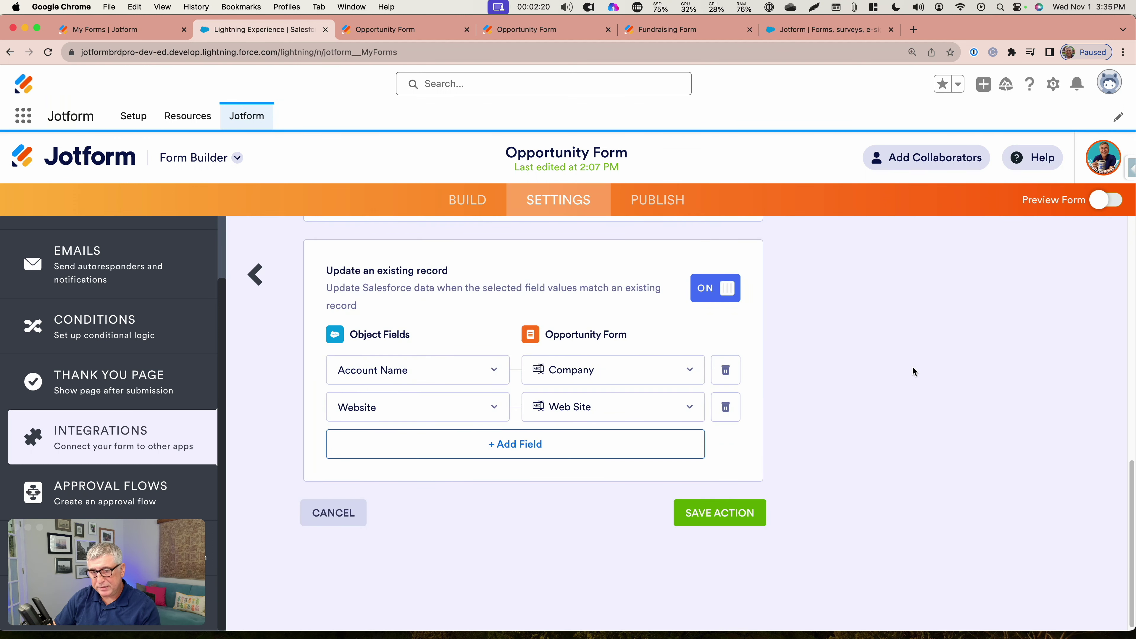
{"action": "left_click", "coordinate": [713, 524]}
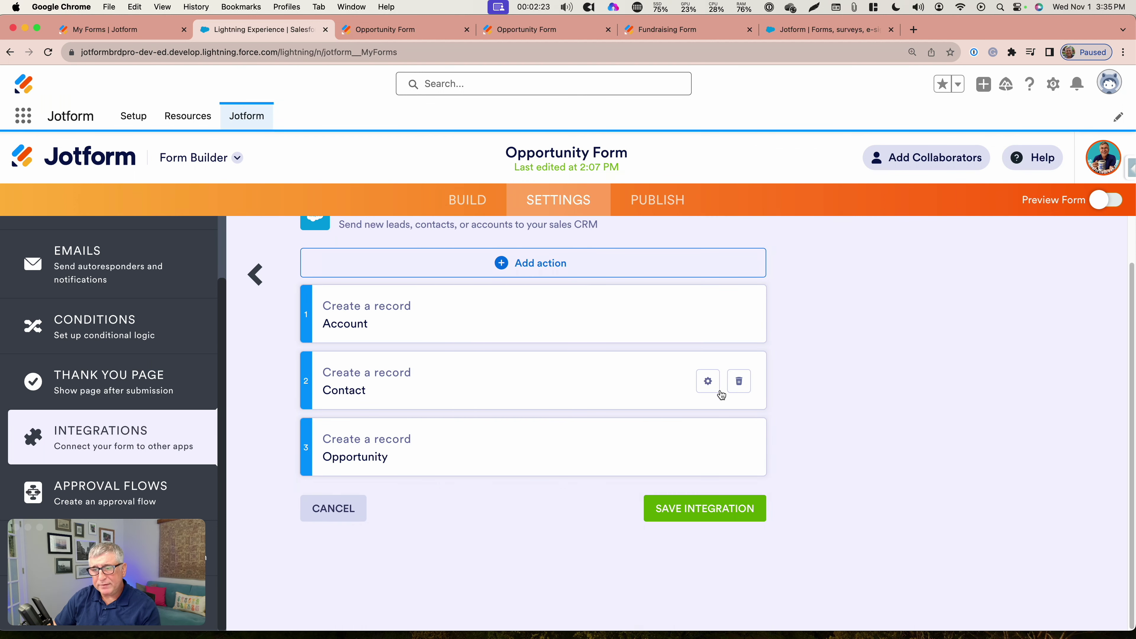
- Verify the Contact action's Account ID comes from the Step 1 Account record, then save it
{"action": "left_click", "coordinate": [707, 384]}
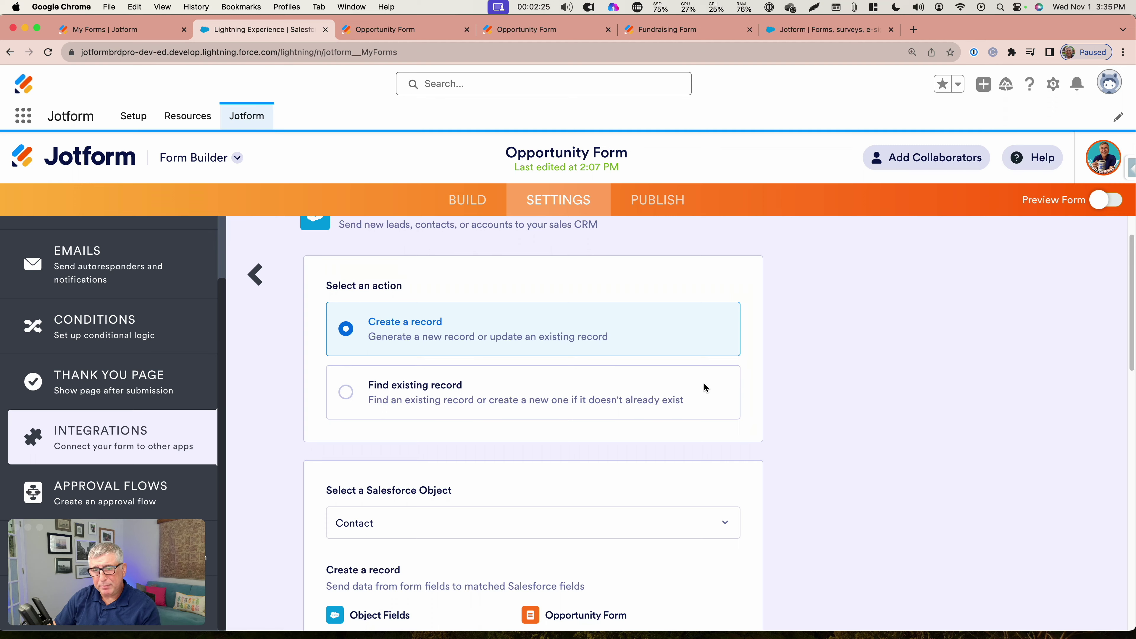
{"action": "scroll", "coordinate": [704, 384], "scroll_direction": "down", "scroll_amount": 5}
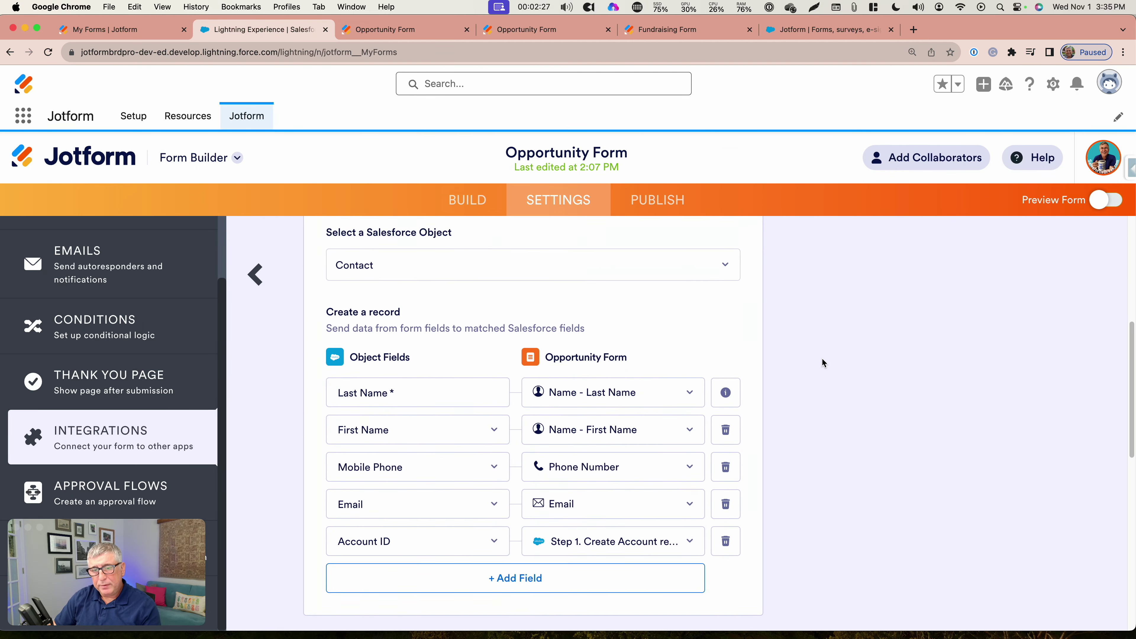
{"action": "scroll", "coordinate": [822, 359], "scroll_direction": "down", "scroll_amount": 2}
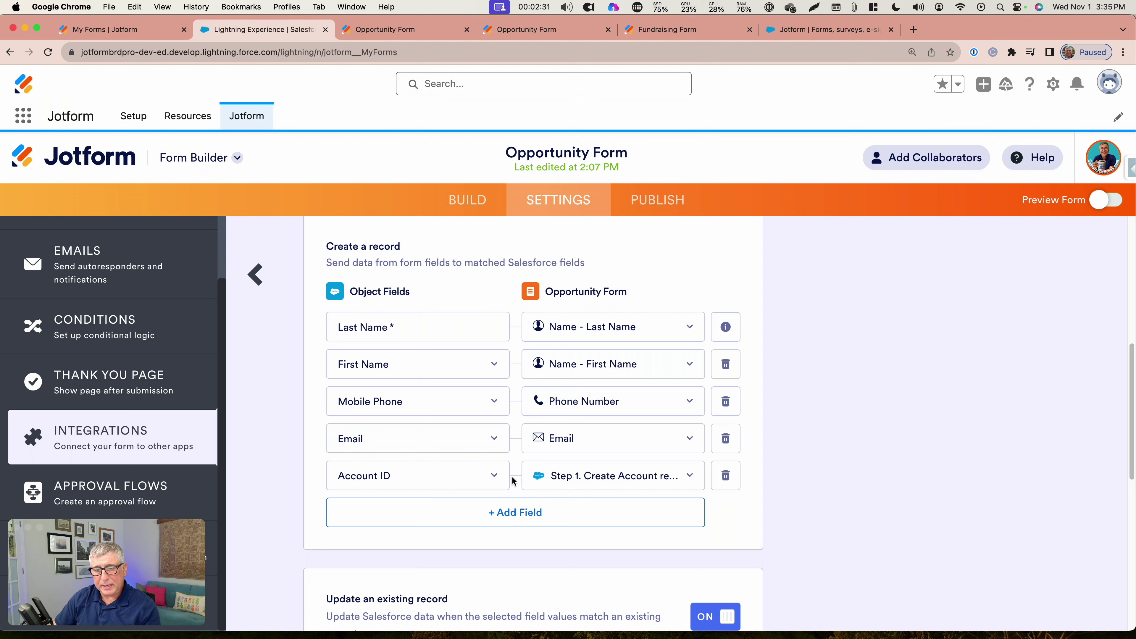
{"action": "left_click", "coordinate": [620, 478]}
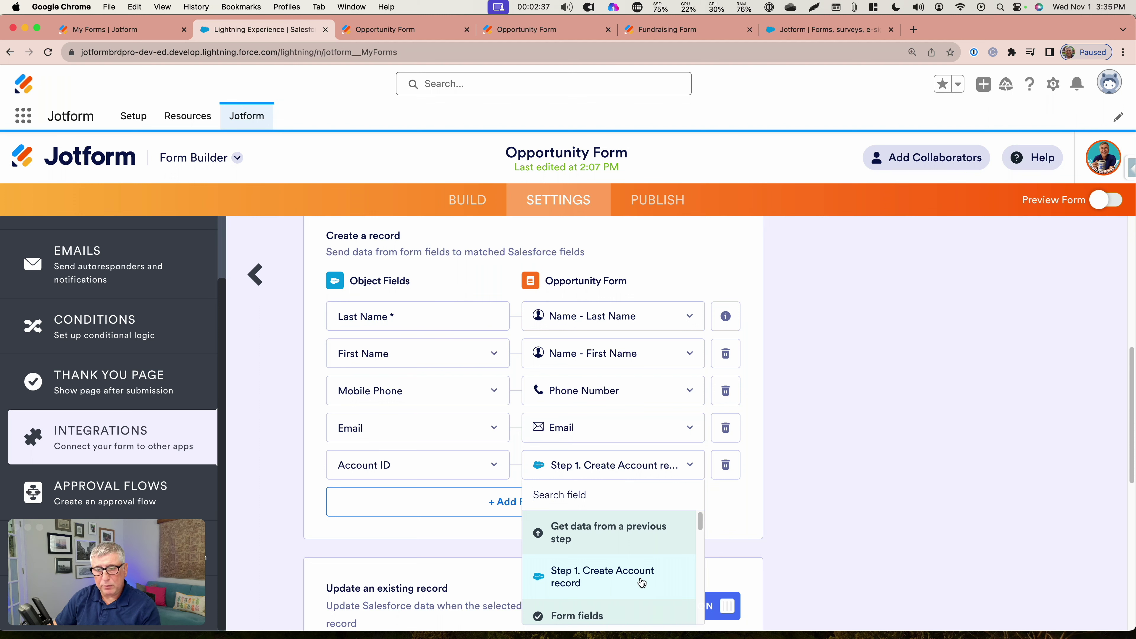
{"action": "left_click", "coordinate": [642, 581]}
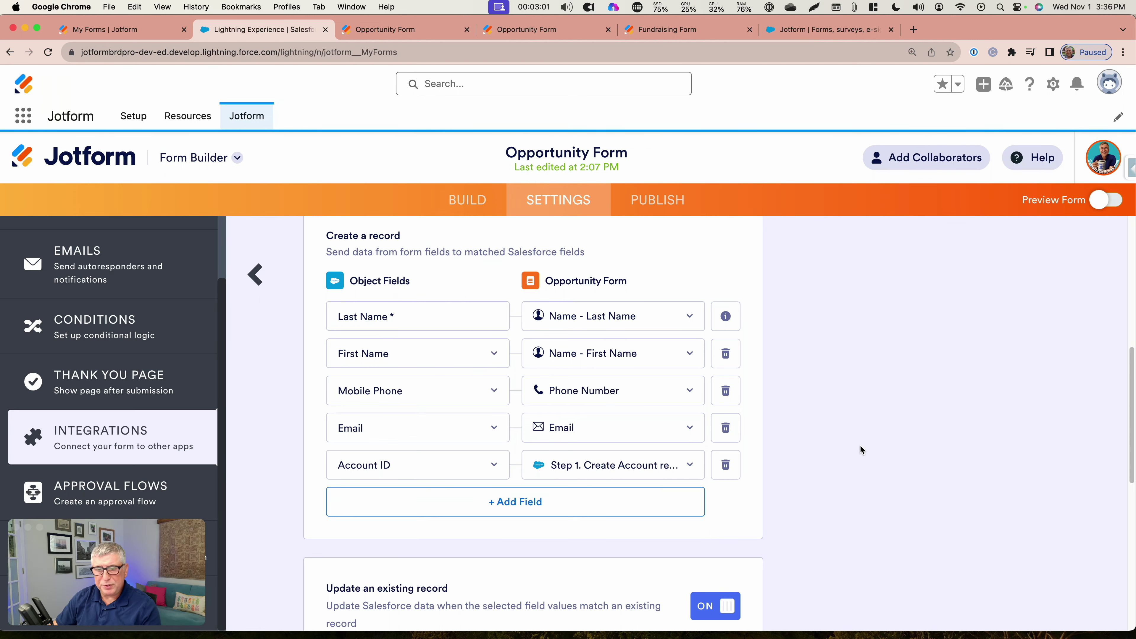
{"action": "scroll", "coordinate": [860, 446], "scroll_direction": "down", "scroll_amount": 4}
{"action": "scroll", "coordinate": [859, 446], "scroll_direction": "down", "scroll_amount": 3}
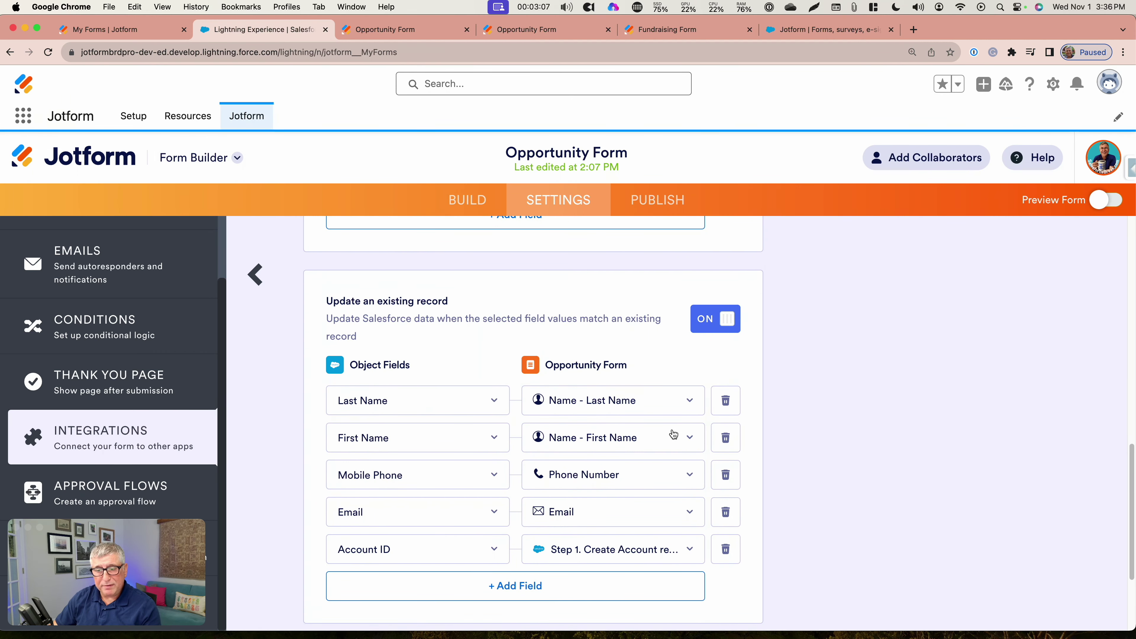
{"action": "scroll", "coordinate": [656, 437], "scroll_direction": "down", "scroll_amount": 2}
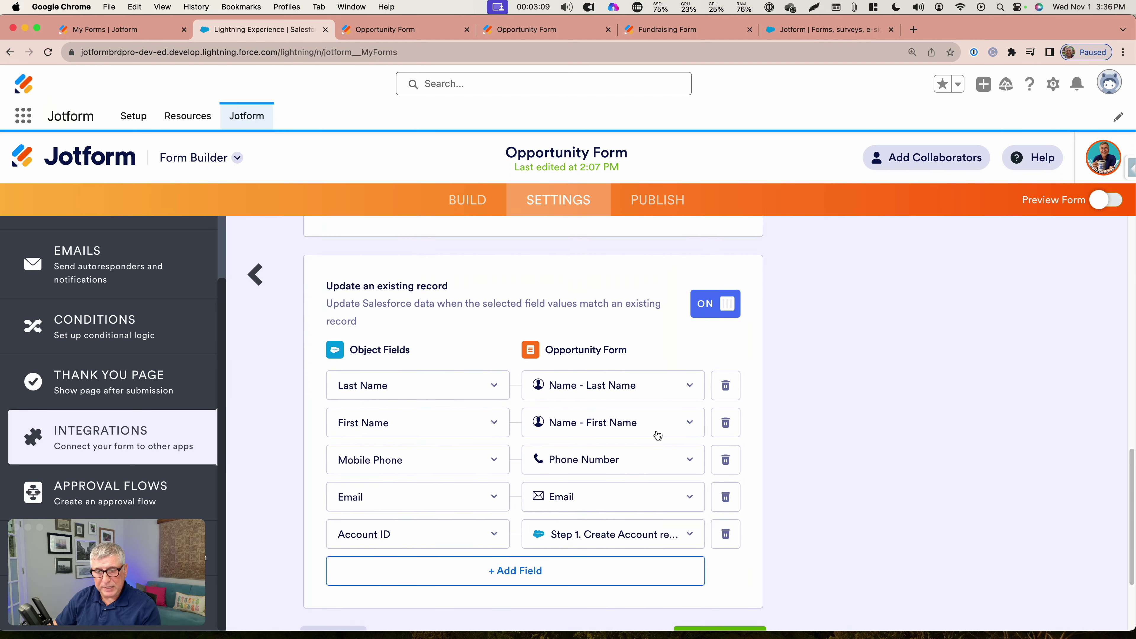
{"action": "scroll", "coordinate": [656, 437], "scroll_direction": "down", "scroll_amount": 1}
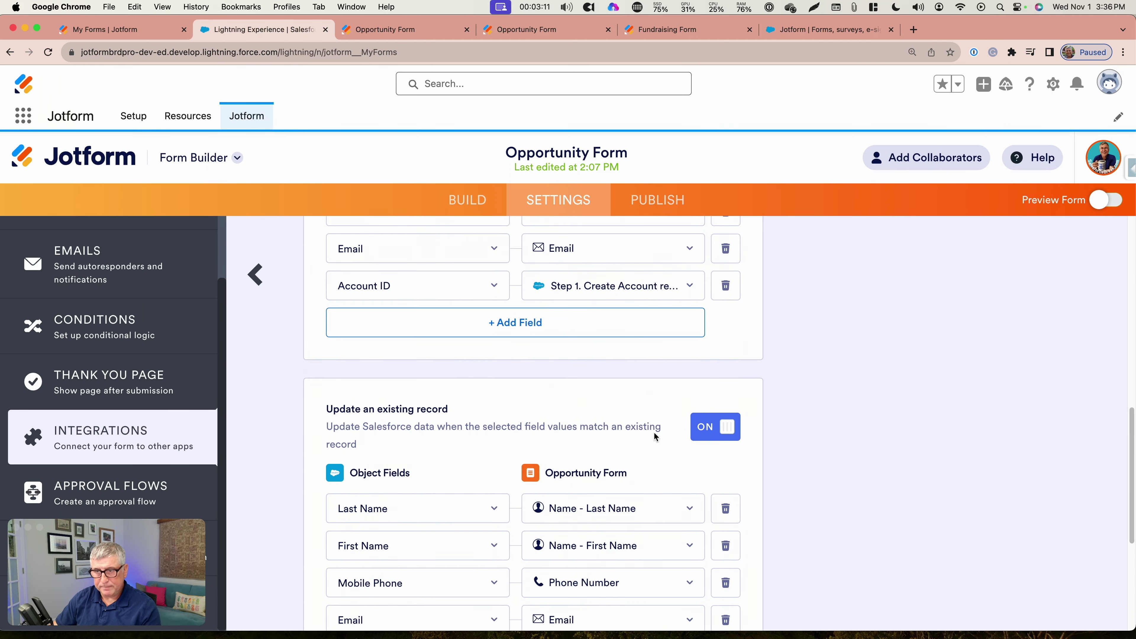
{"action": "left_click", "coordinate": [741, 582]}
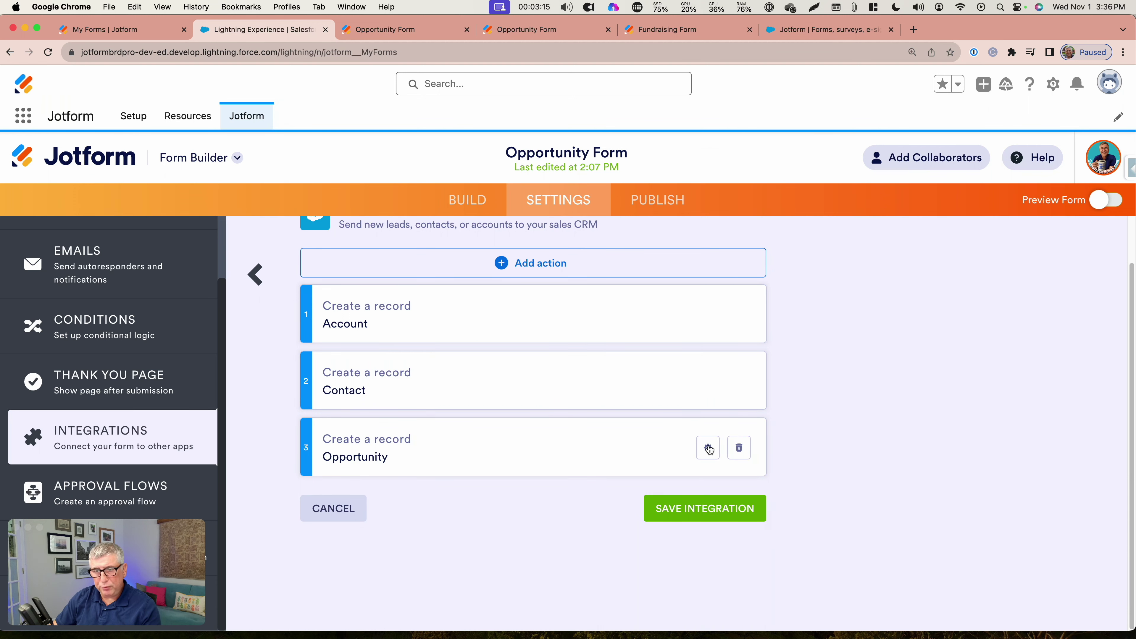
- Review the Opportunity action's mappings linking Account and Contact IDs to Steps 1–2, then return to Build
{"action": "left_click", "coordinate": [708, 448]}
{"action": "scroll", "coordinate": [738, 428], "scroll_direction": "down", "scroll_amount": 5}
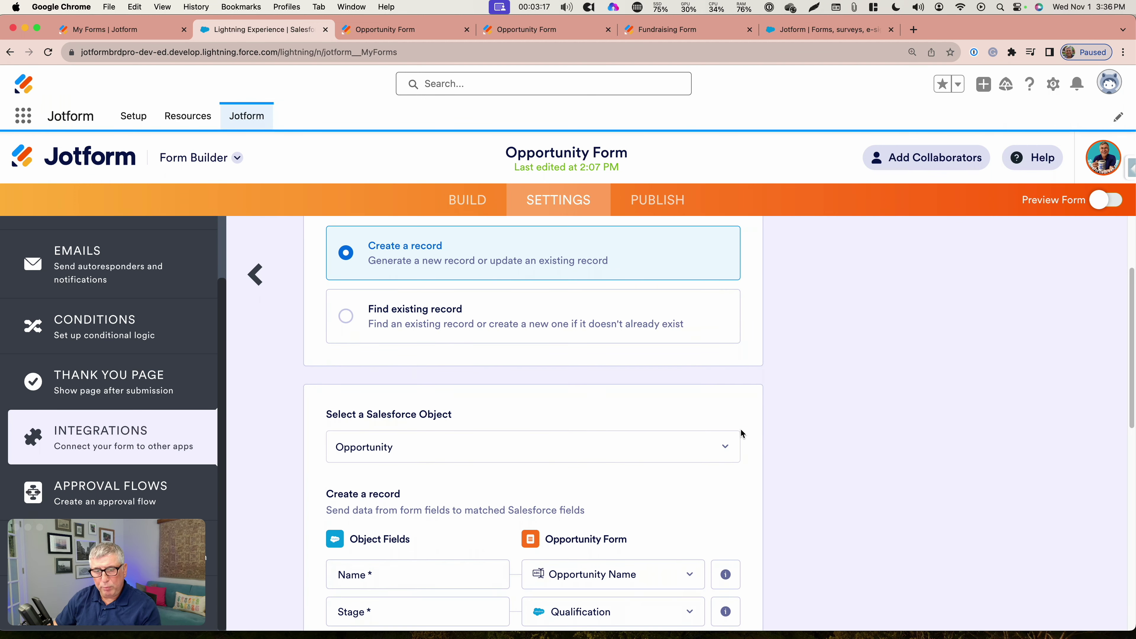
{"action": "scroll", "coordinate": [843, 430], "scroll_direction": "down", "scroll_amount": 3}
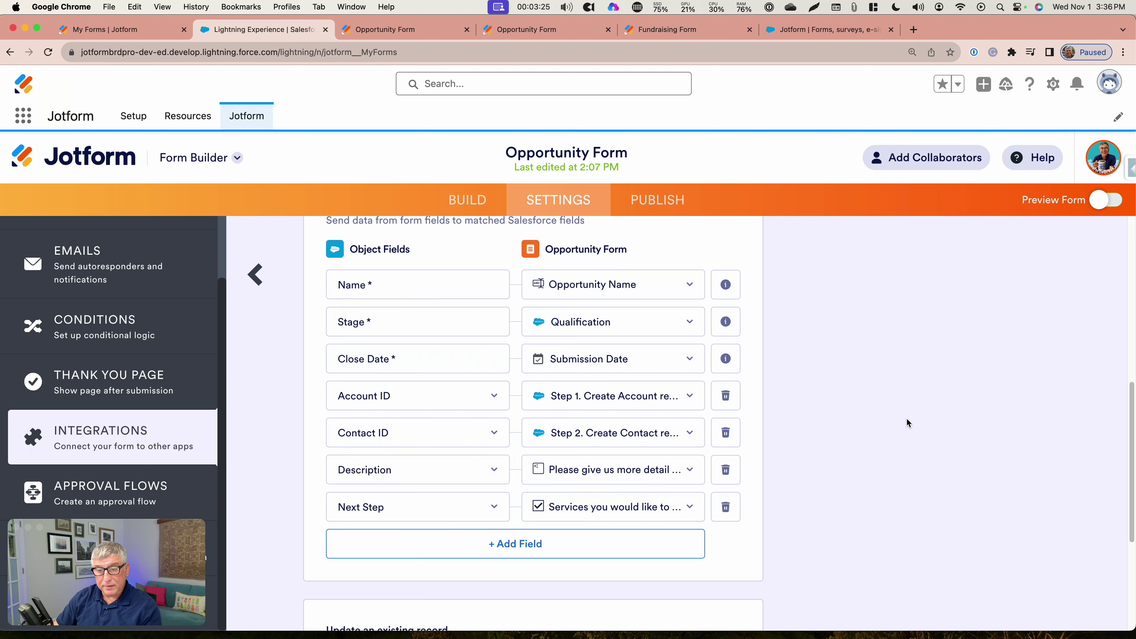
{"action": "scroll", "coordinate": [889, 417], "scroll_direction": "down", "scroll_amount": 1}
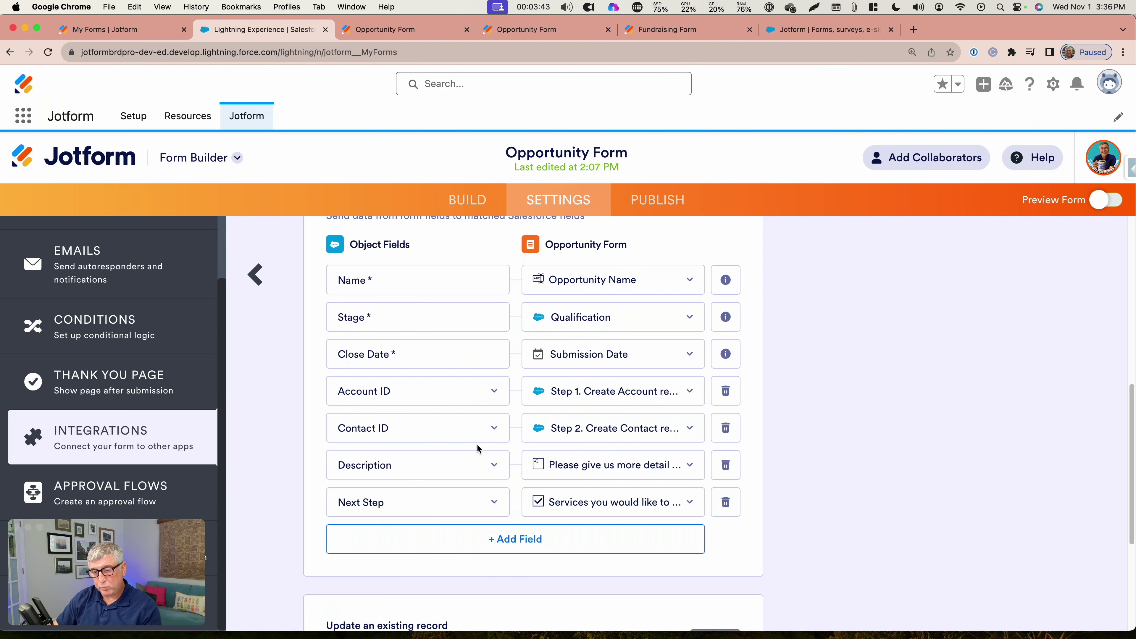
{"action": "scroll", "coordinate": [476, 443], "scroll_direction": "up", "scroll_amount": 2}
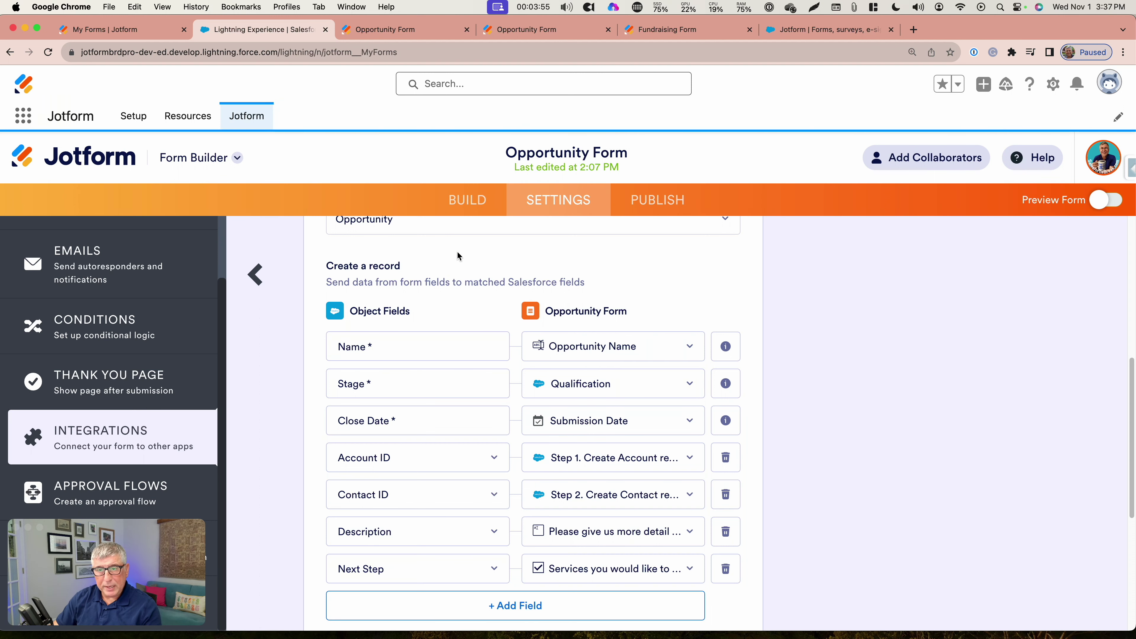
{"action": "left_click", "coordinate": [468, 204]}
- Select the hidden Opportunity Name field in the Opportunity Form
{"action": "scroll", "coordinate": [697, 360], "scroll_direction": "down", "scroll_amount": 15}
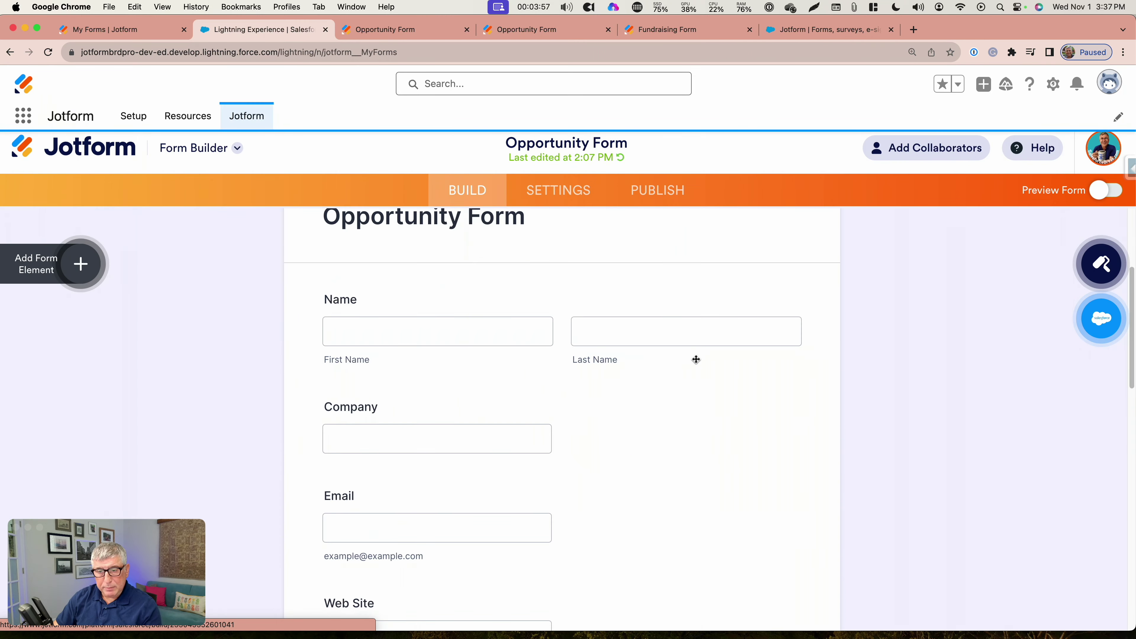
{"action": "scroll", "coordinate": [695, 361], "scroll_direction": "down", "scroll_amount": 3}
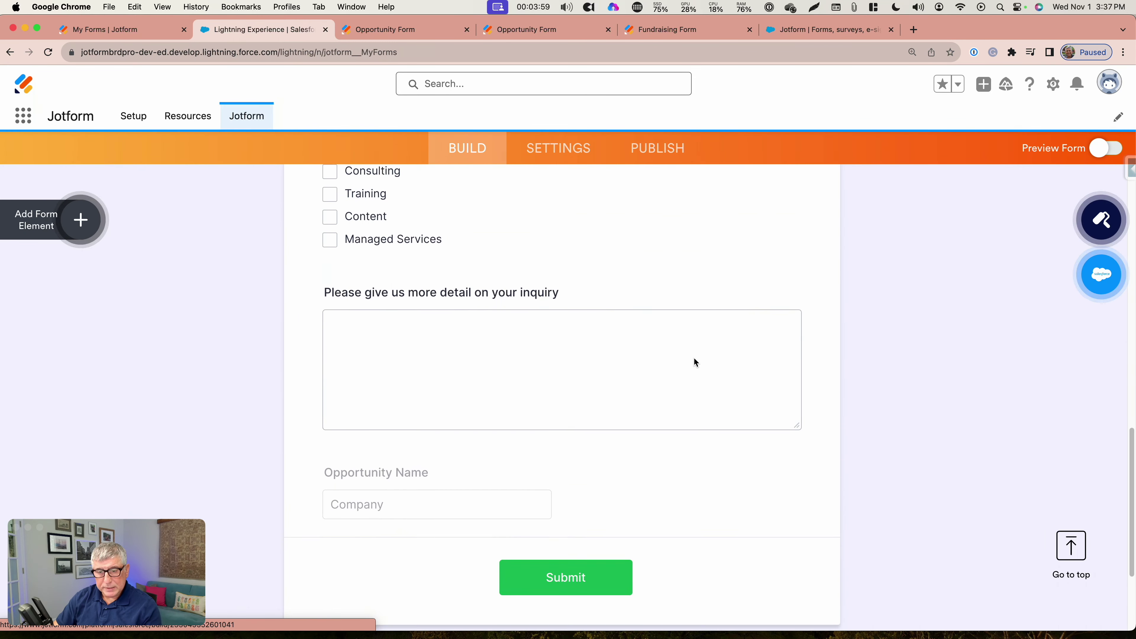
{"action": "left_click", "coordinate": [411, 433]}
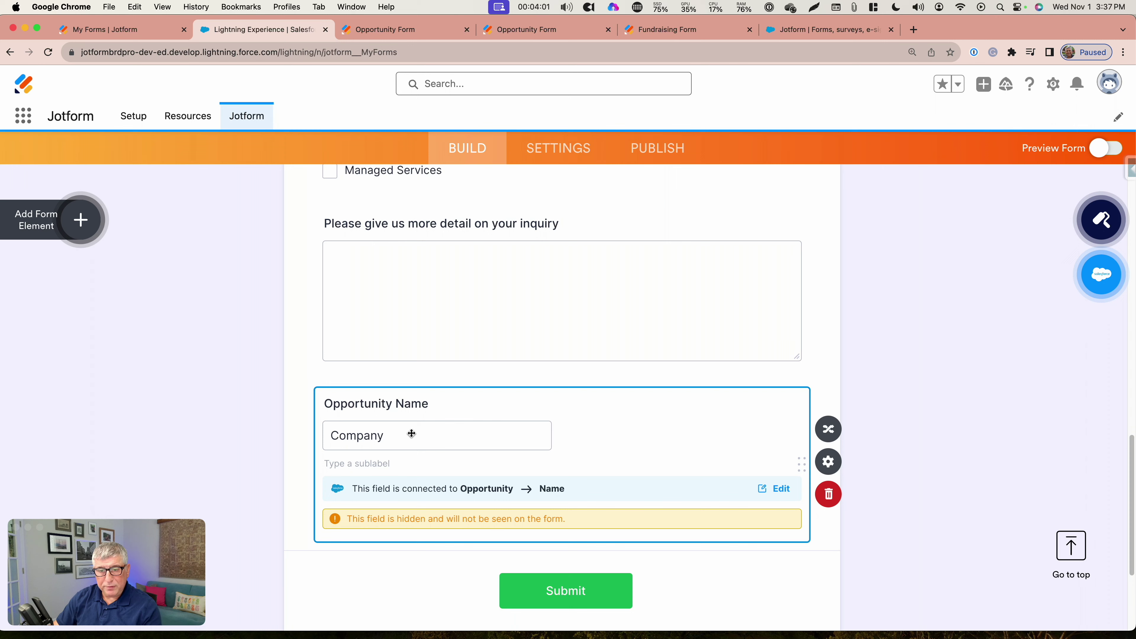
- Inspect the condition that builds Opportunity Name from Company and Name, then go to Integrations
{"action": "scroll", "coordinate": [417, 430], "scroll_direction": "up", "scroll_amount": 3}
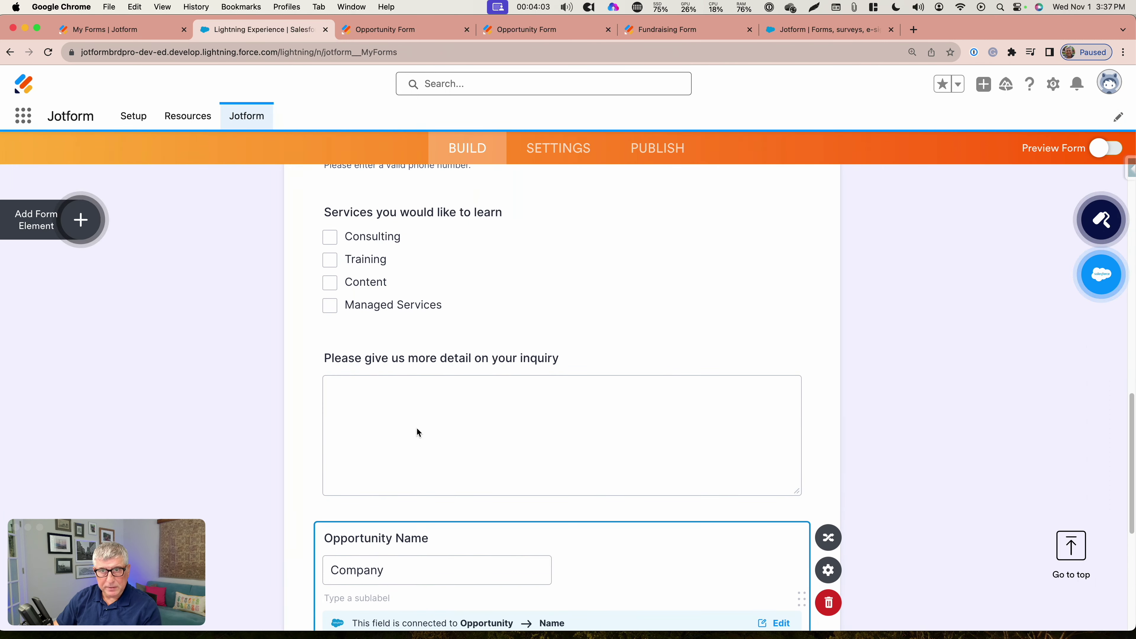
{"action": "left_click", "coordinate": [561, 157]}
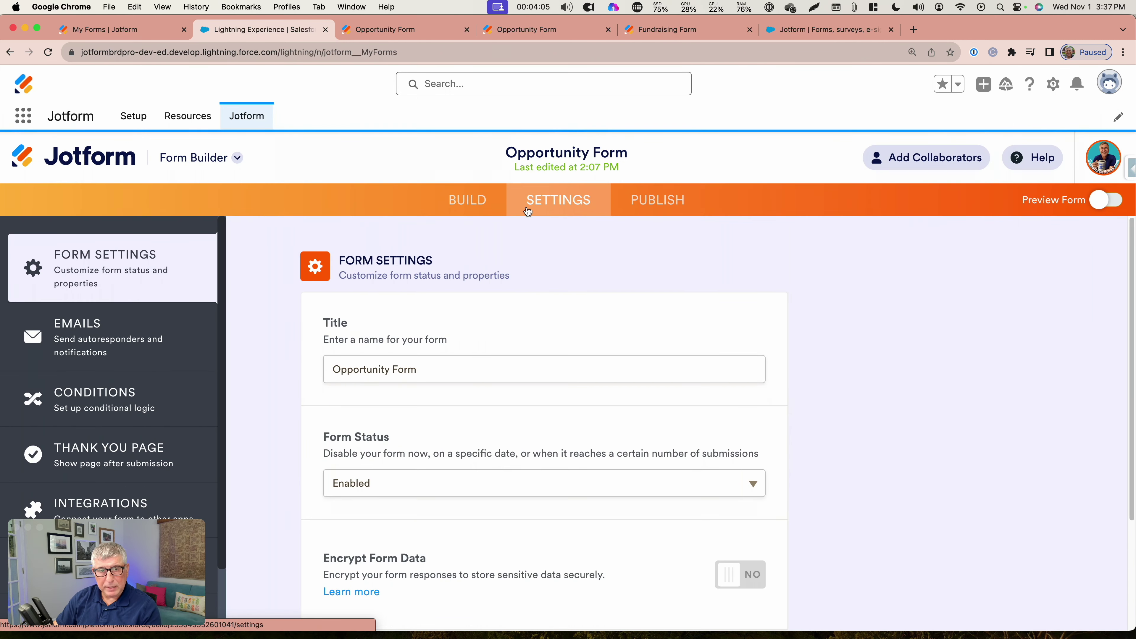
{"action": "left_click", "coordinate": [118, 410]}
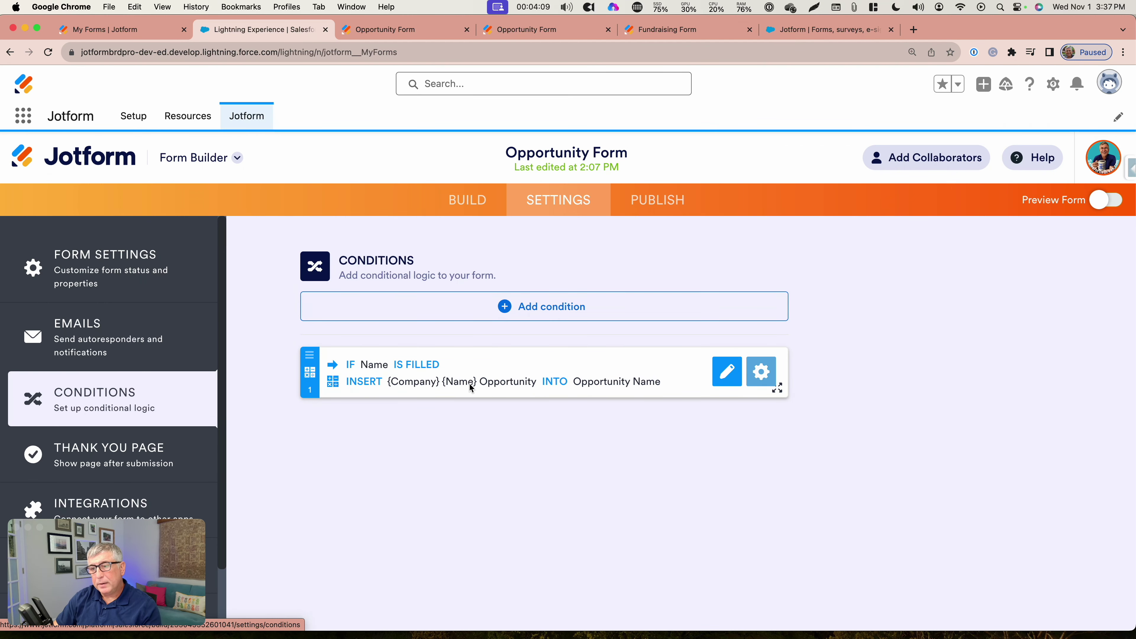
{"action": "left_click", "coordinate": [727, 374]}
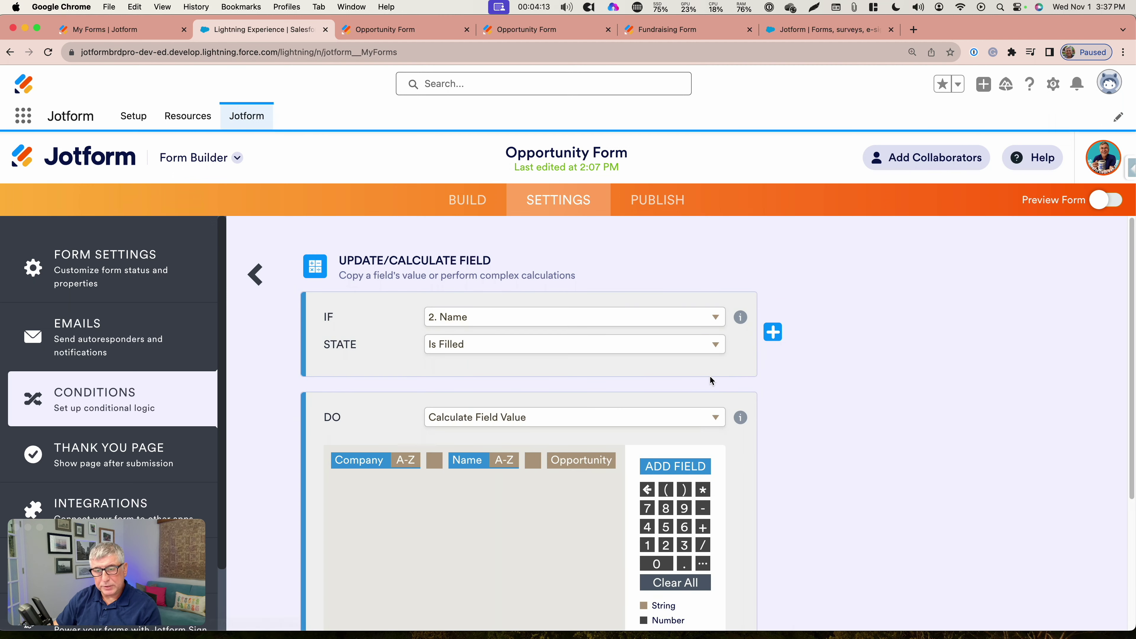
{"action": "scroll", "coordinate": [704, 372], "scroll_direction": "down", "scroll_amount": 1}
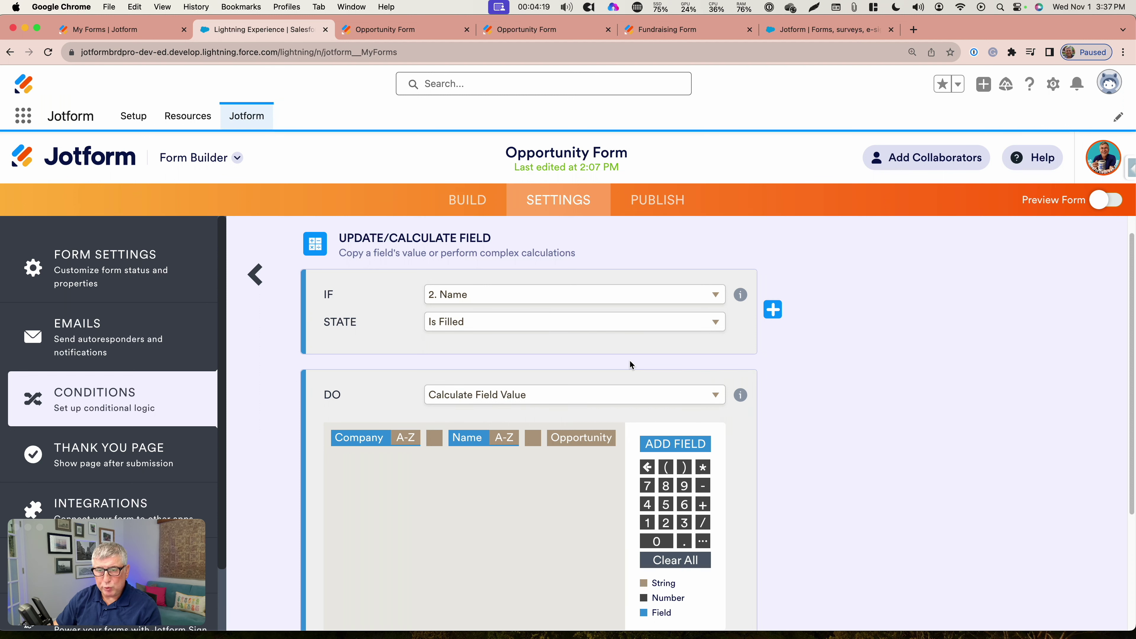
{"action": "scroll", "coordinate": [630, 362], "scroll_direction": "down", "scroll_amount": 2}
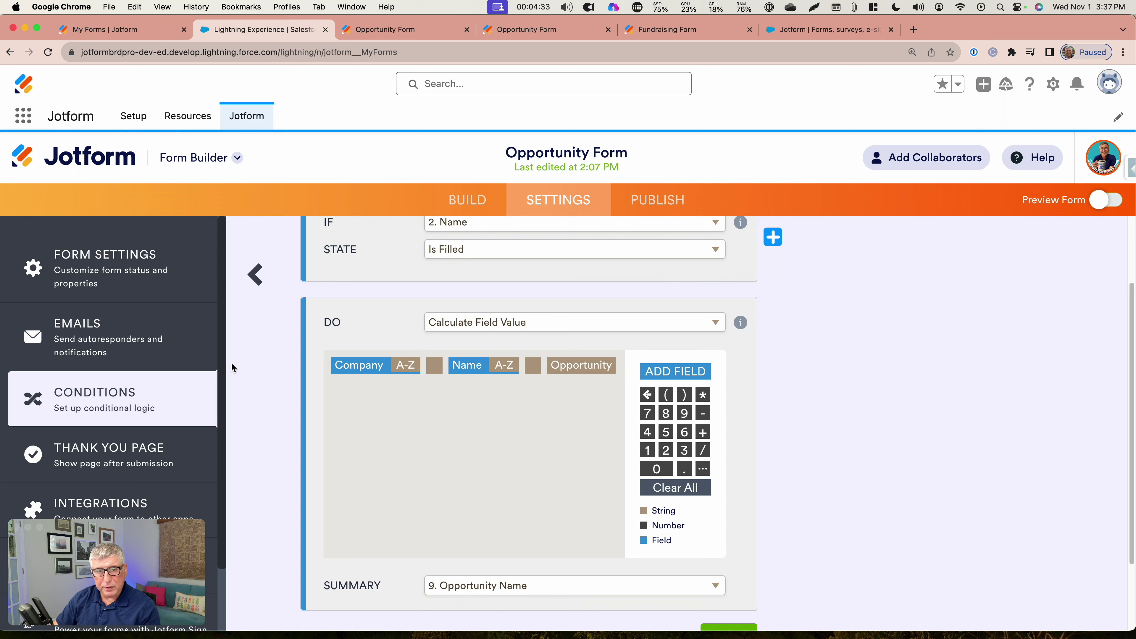
{"action": "scroll", "coordinate": [166, 435], "scroll_direction": "down", "scroll_amount": 2}
{"action": "left_click", "coordinate": [151, 451]}
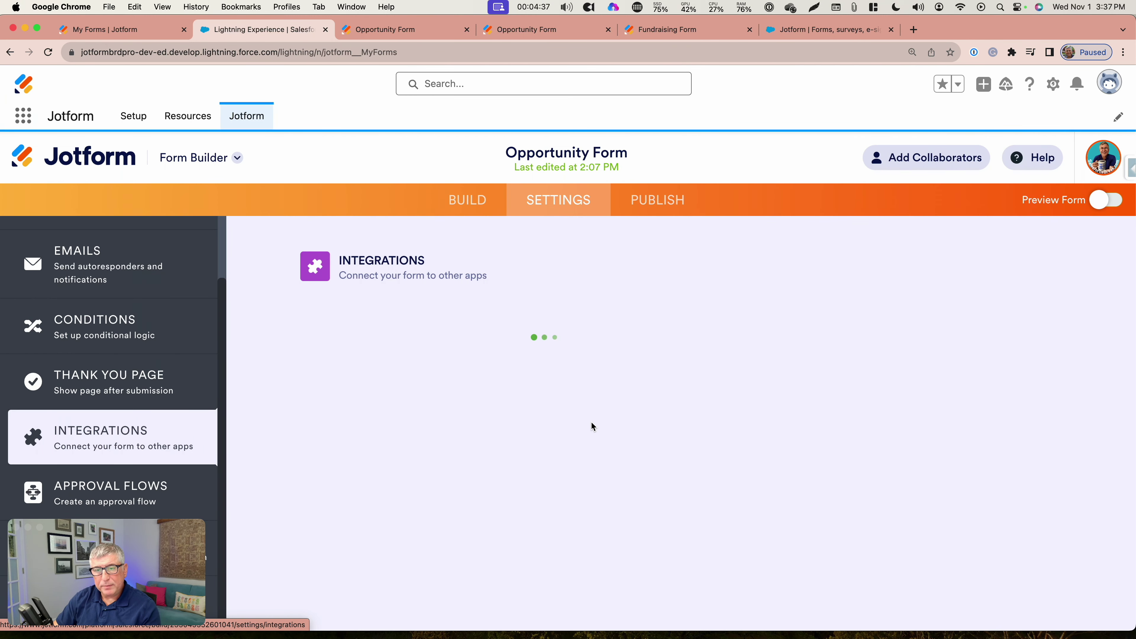
- Open the Salesforce integration's Opportunity Create Record action settings
{"action": "scroll", "coordinate": [492, 423], "scroll_direction": "down", "scroll_amount": 1}
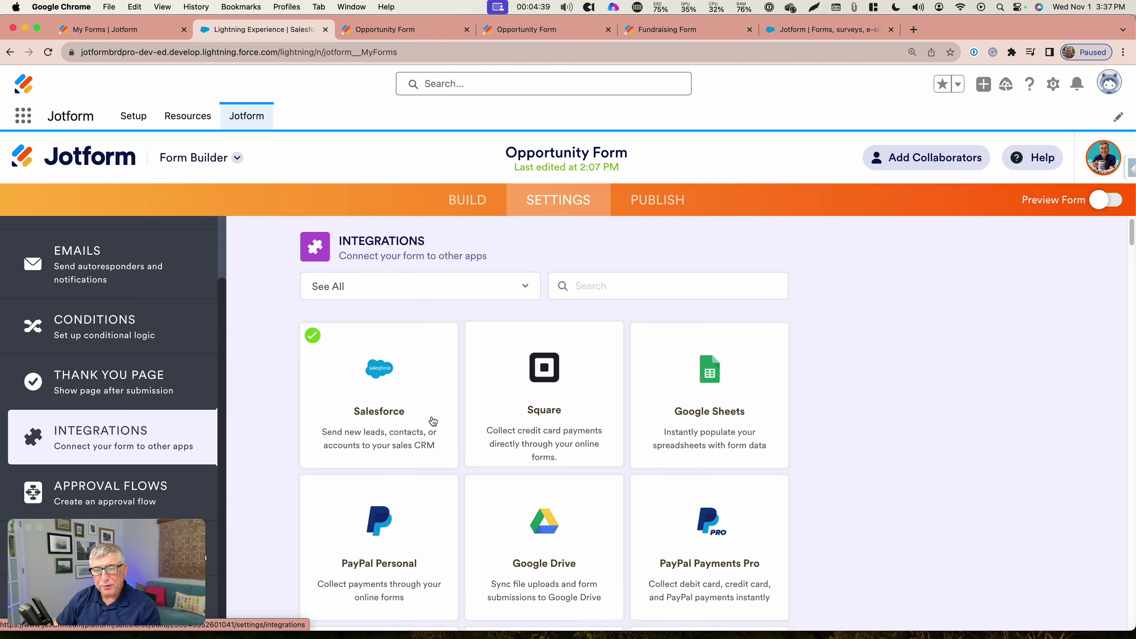
{"action": "left_click", "coordinate": [396, 416]}
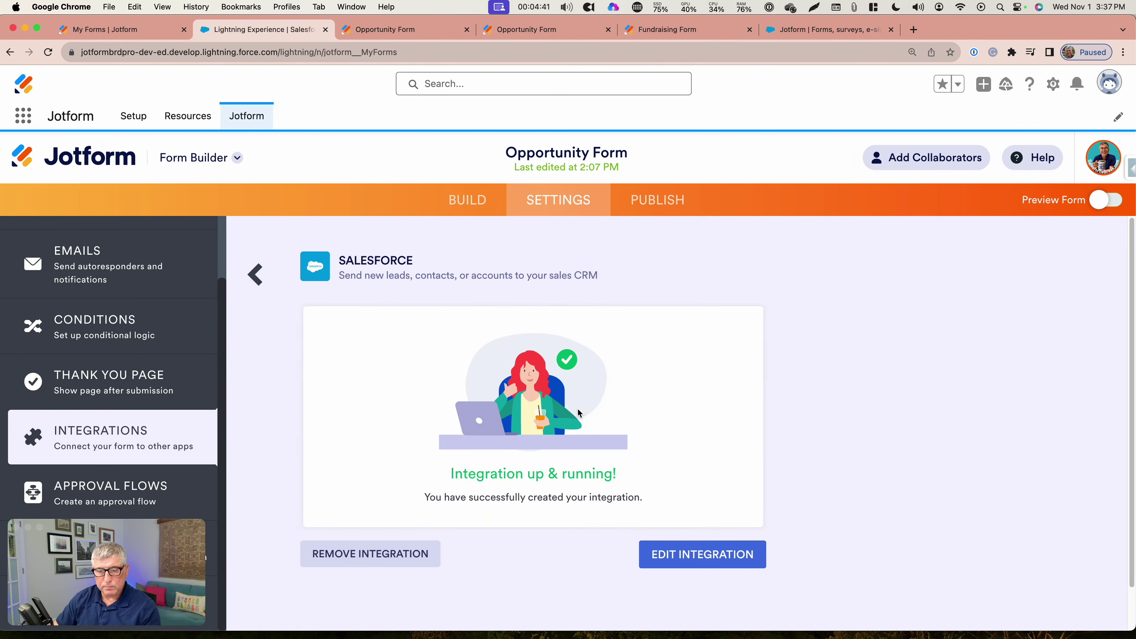
{"action": "scroll", "coordinate": [671, 470], "scroll_direction": "down", "scroll_amount": 2}
{"action": "left_click", "coordinate": [713, 512]}
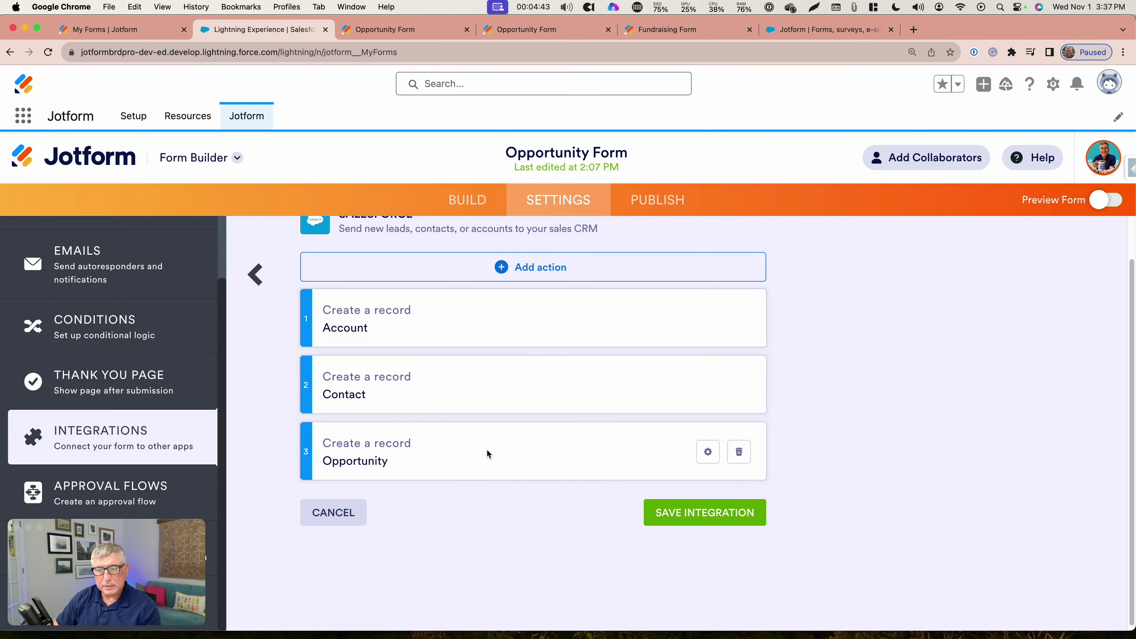
{"action": "left_click", "coordinate": [707, 453]}
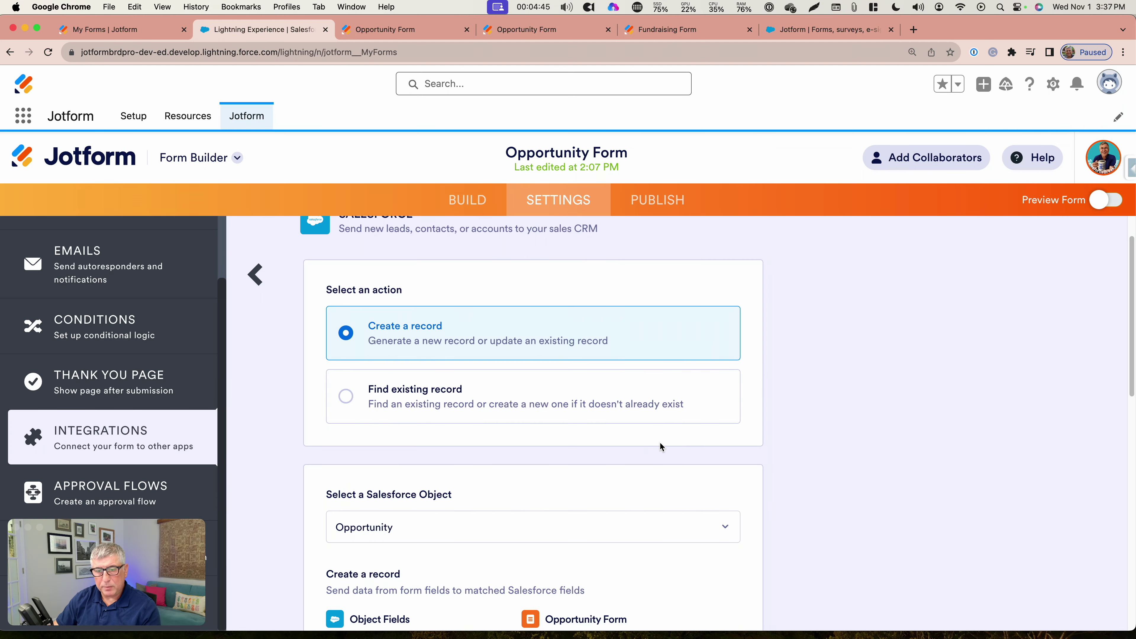
- Review the Opportunity field mappings down to Save Action, then bring back the Jotform AppExchange listing
{"action": "scroll", "coordinate": [660, 443], "scroll_direction": "down", "scroll_amount": 5}
{"action": "scroll", "coordinate": [635, 436], "scroll_direction": "down", "scroll_amount": 3}
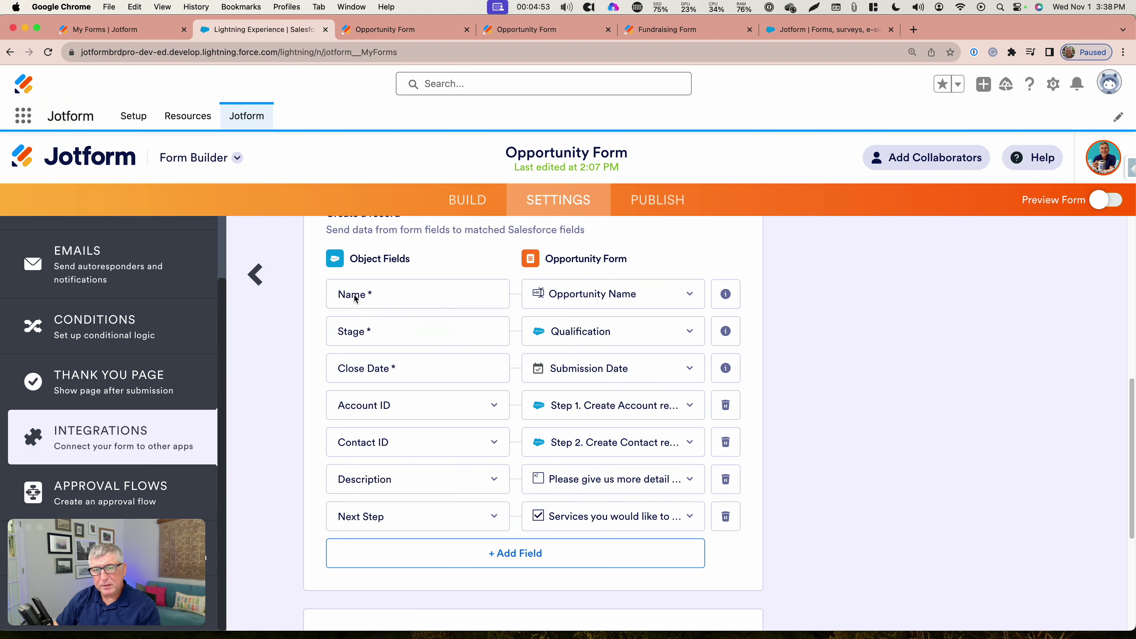
{"action": "scroll", "coordinate": [353, 295], "scroll_direction": "down", "scroll_amount": 2}
{"action": "scroll", "coordinate": [355, 299], "scroll_direction": "down", "scroll_amount": 5}
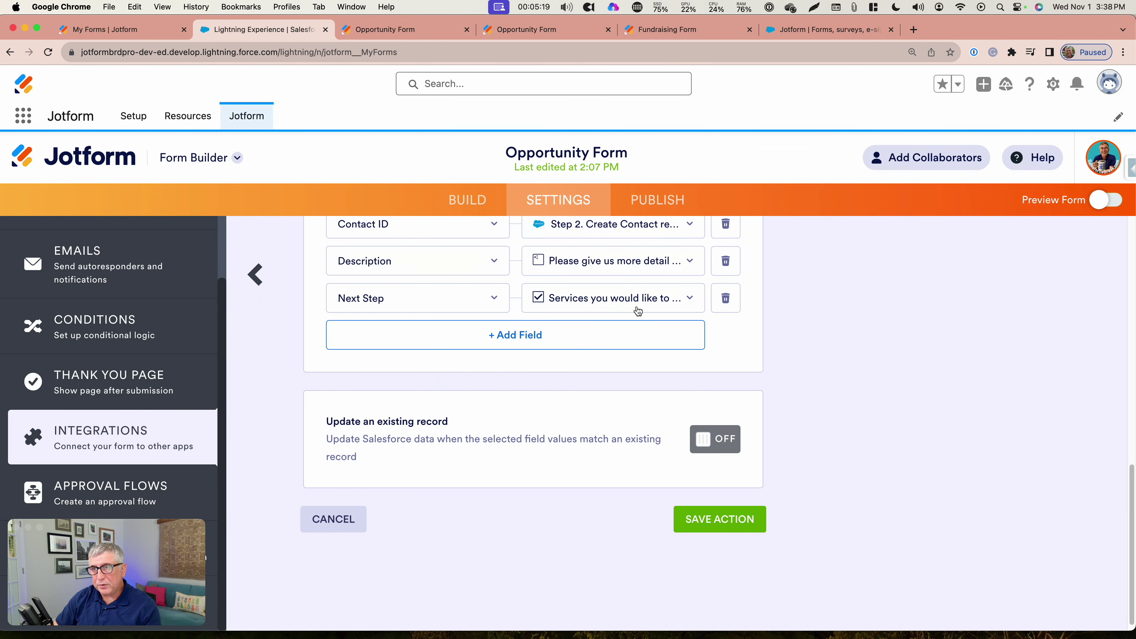
{"action": "left_click", "coordinate": [814, 29]}
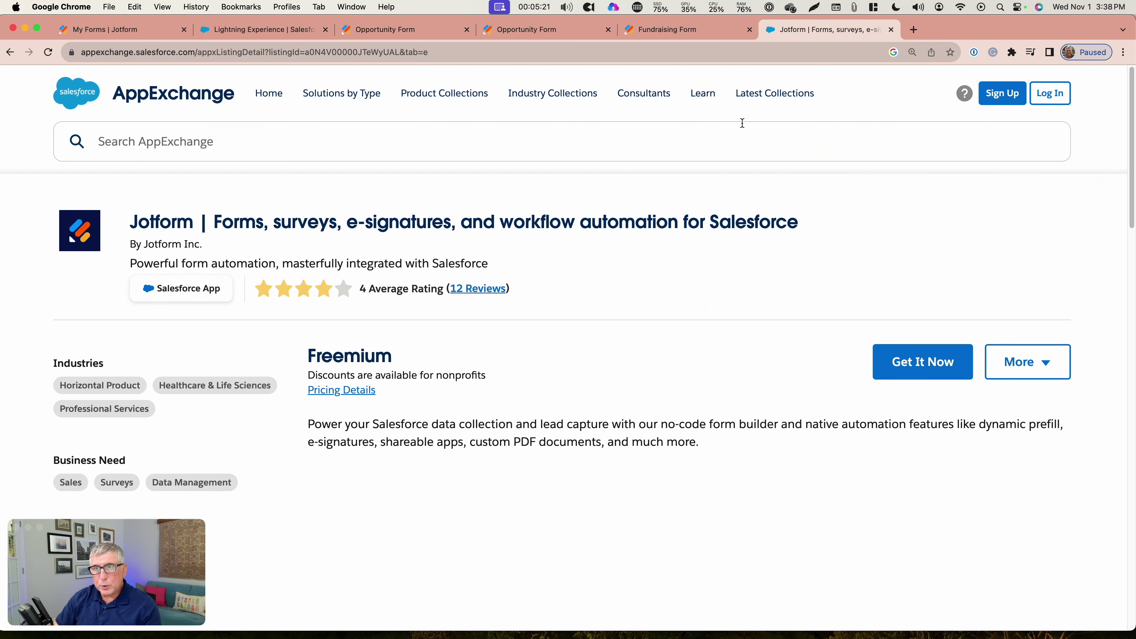
- Find Accounts through the App Launcher search 'Accoun' and open the WB account
{"action": "left_click", "coordinate": [247, 30]}
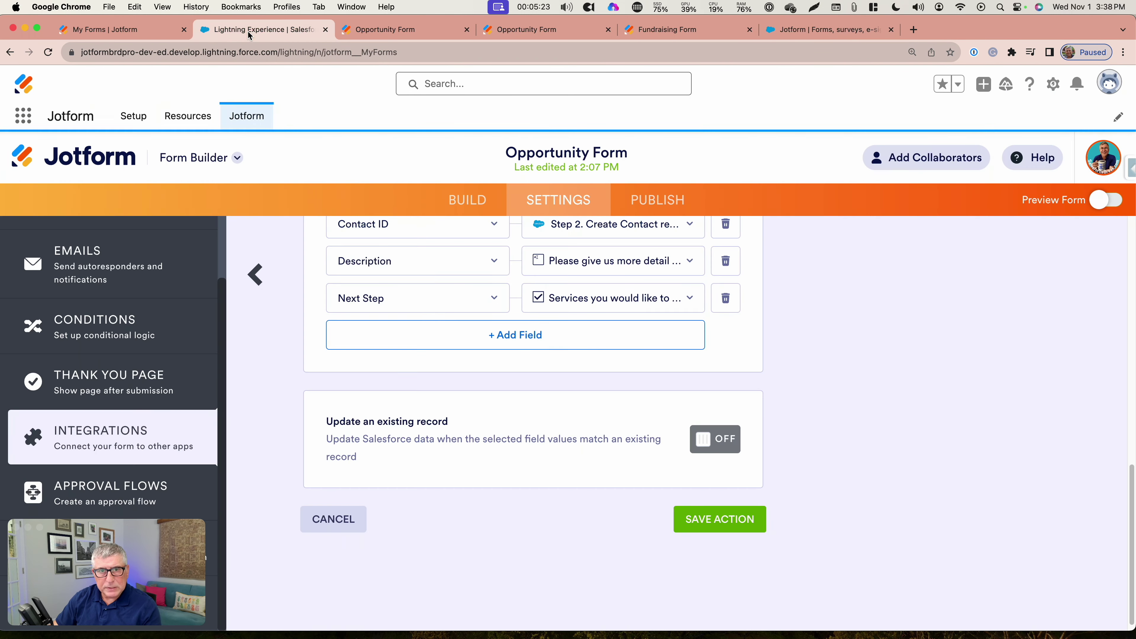
{"action": "left_click", "coordinate": [23, 115]}
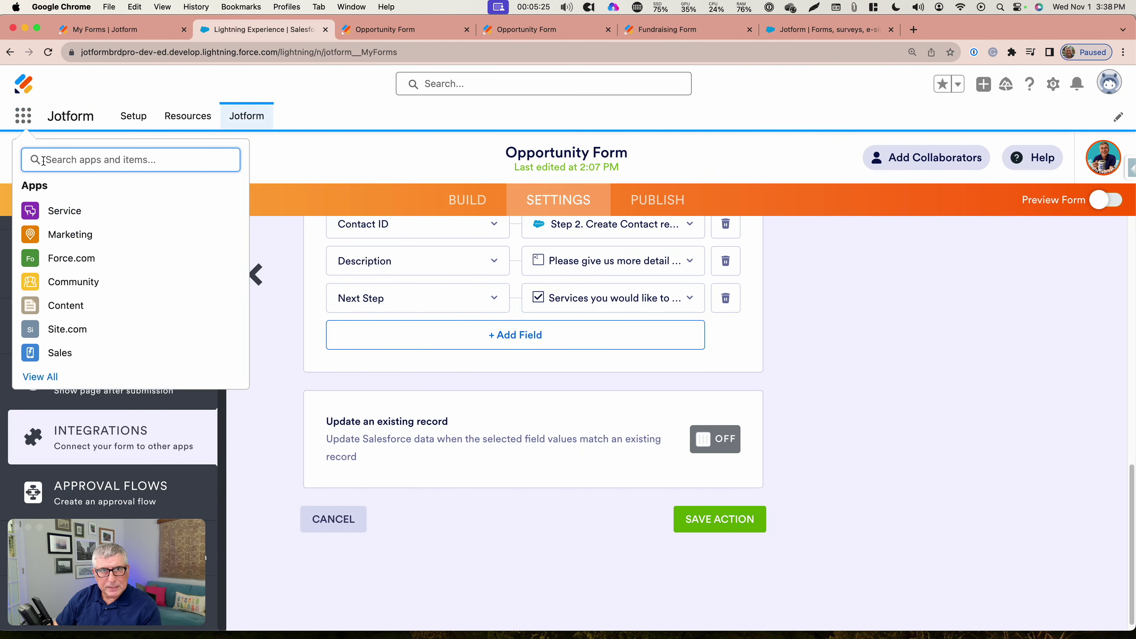
{"action": "type", "text": "Accoun"}
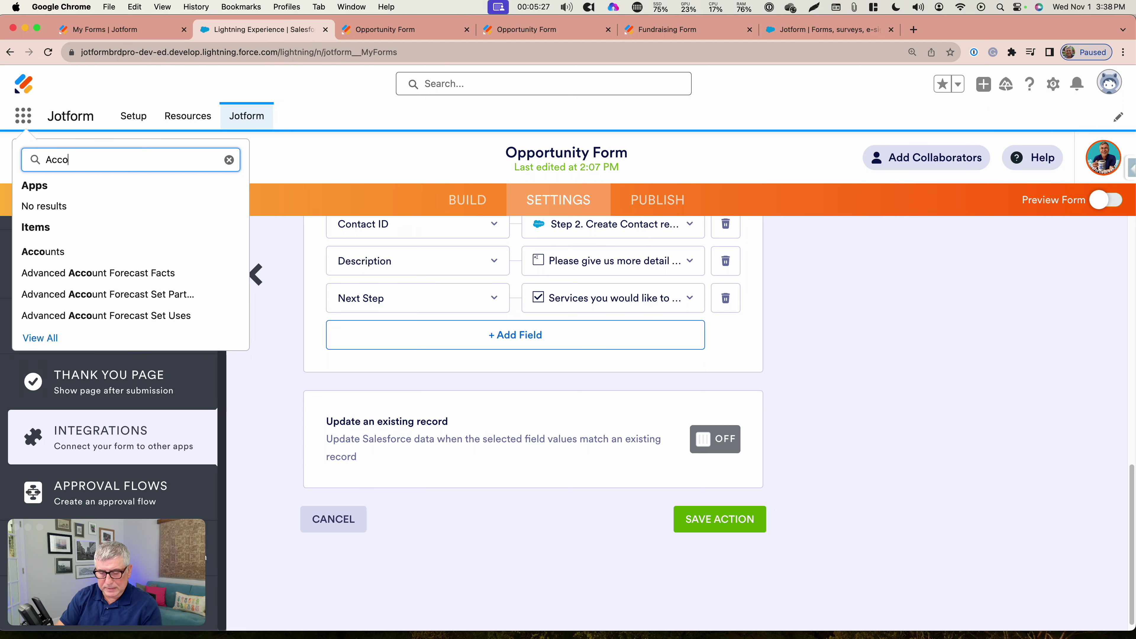
{"action": "left_click", "coordinate": [65, 252]}
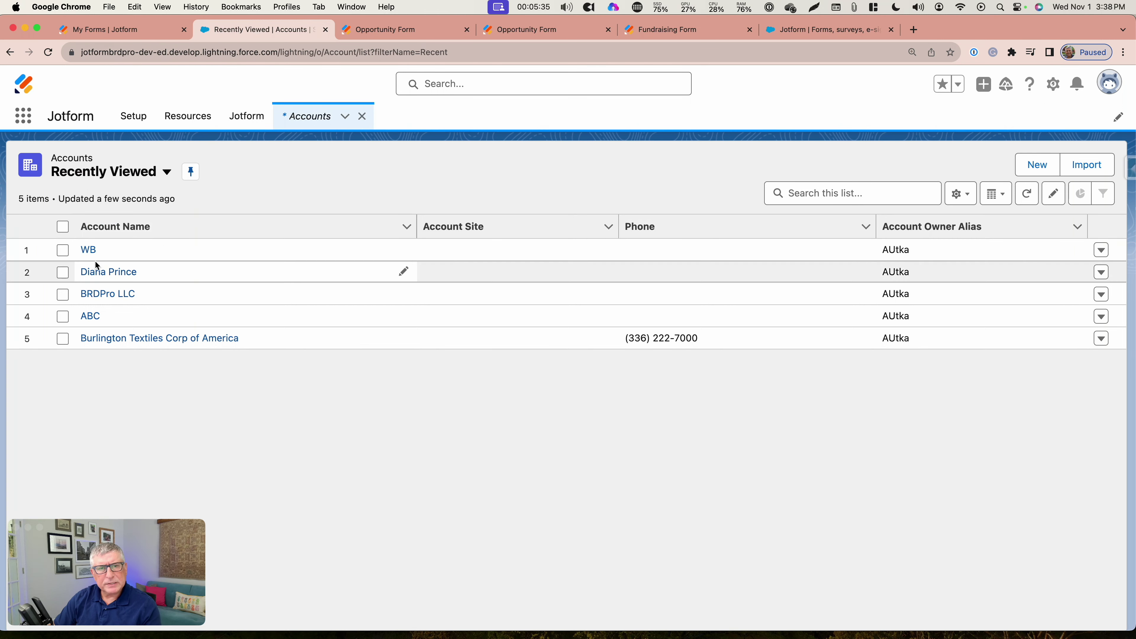
{"action": "left_click", "coordinate": [89, 251]}
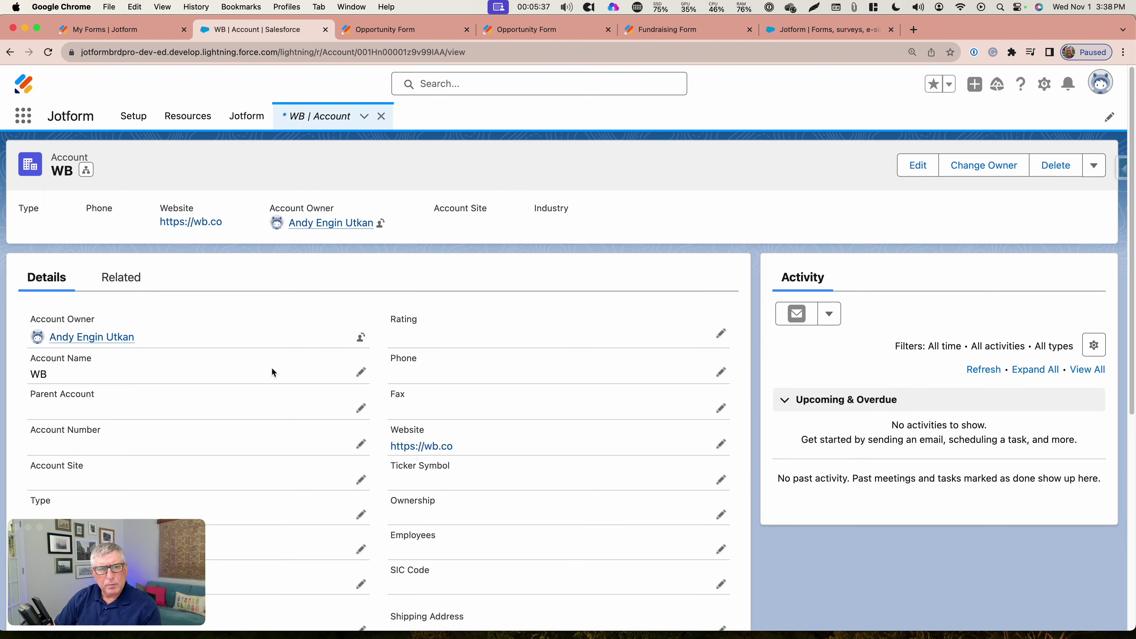
- Show WB's related contact and two Qualification-stage opportunities closing 11/1/2023
{"action": "scroll", "coordinate": [259, 349], "scroll_direction": "down", "scroll_amount": 2}
{"action": "scroll", "coordinate": [258, 346], "scroll_direction": "down", "scroll_amount": 7}
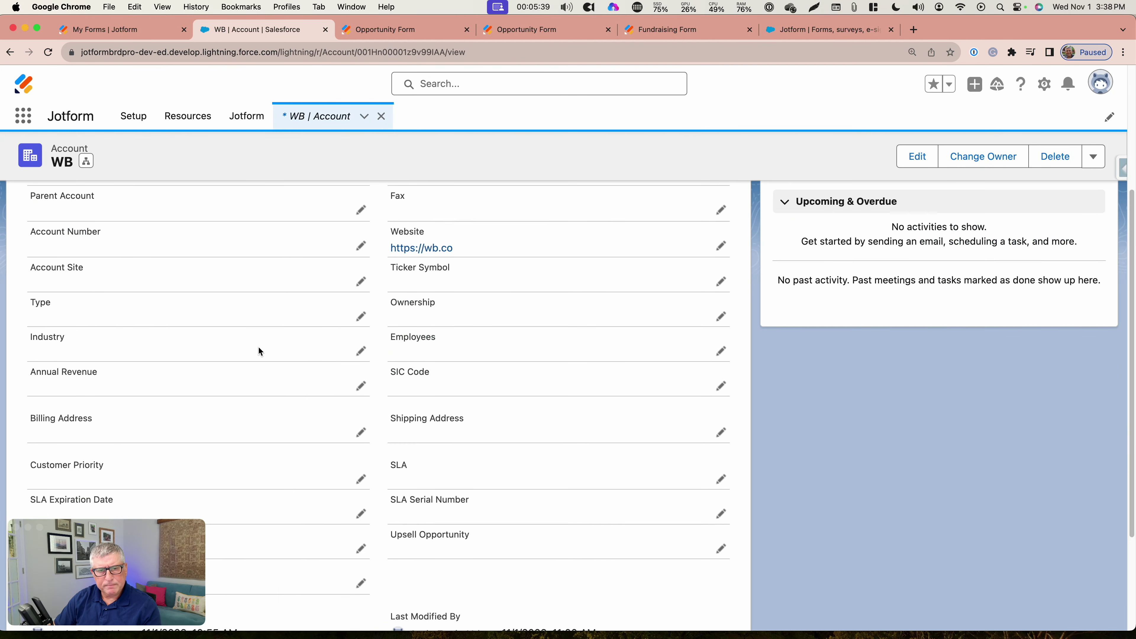
{"action": "scroll", "coordinate": [258, 347], "scroll_direction": "up", "scroll_amount": 10}
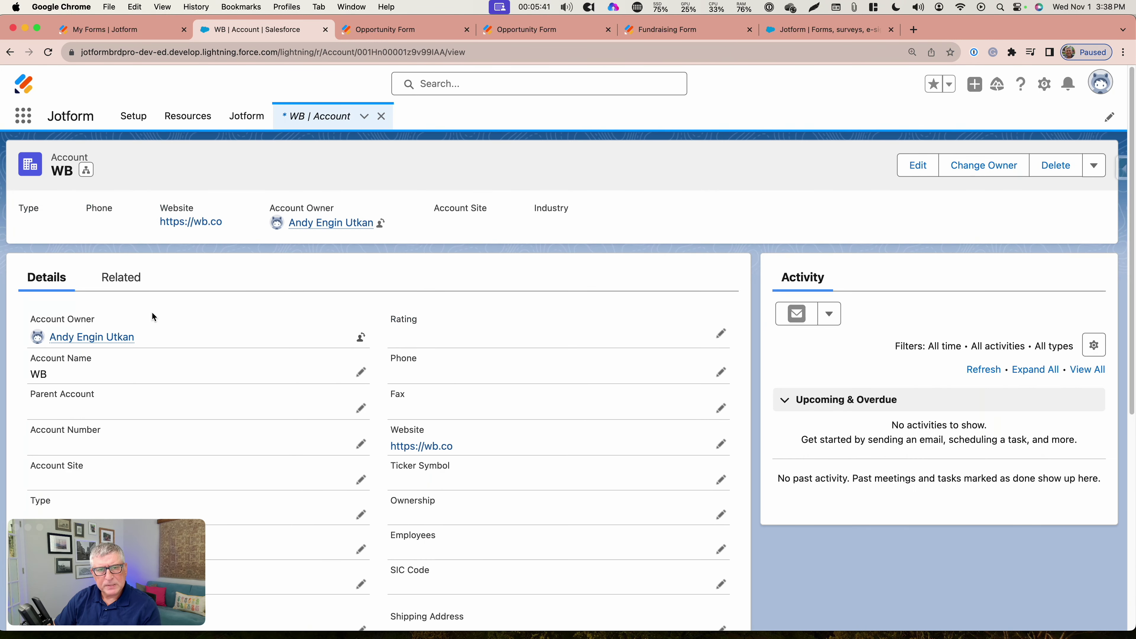
{"action": "left_click", "coordinate": [122, 279]}
{"action": "scroll", "coordinate": [259, 366], "scroll_direction": "down", "scroll_amount": 3}
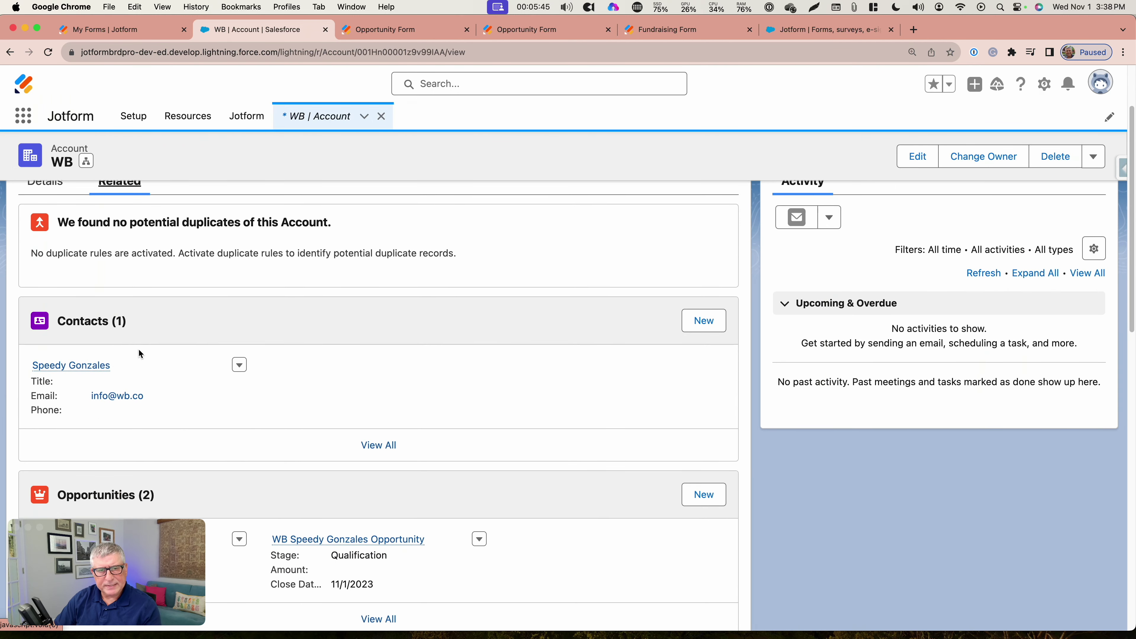
{"action": "scroll", "coordinate": [192, 345], "scroll_direction": "down", "scroll_amount": 5}
{"action": "scroll", "coordinate": [205, 319], "scroll_direction": "down", "scroll_amount": 2}
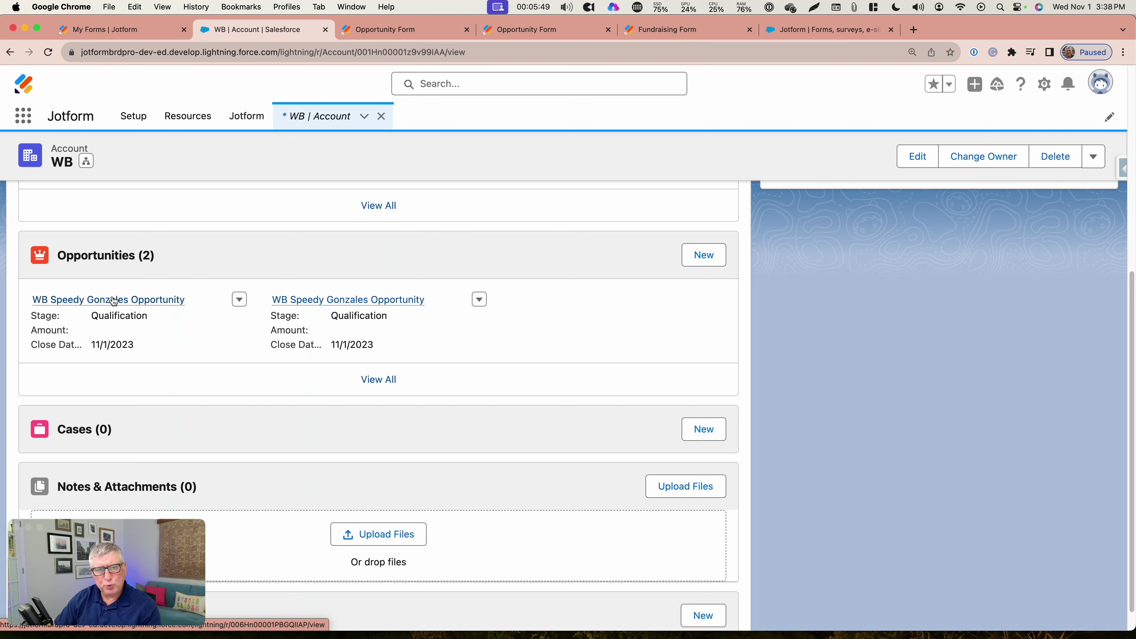
{"action": "mouse_move", "coordinate": [108, 305]}
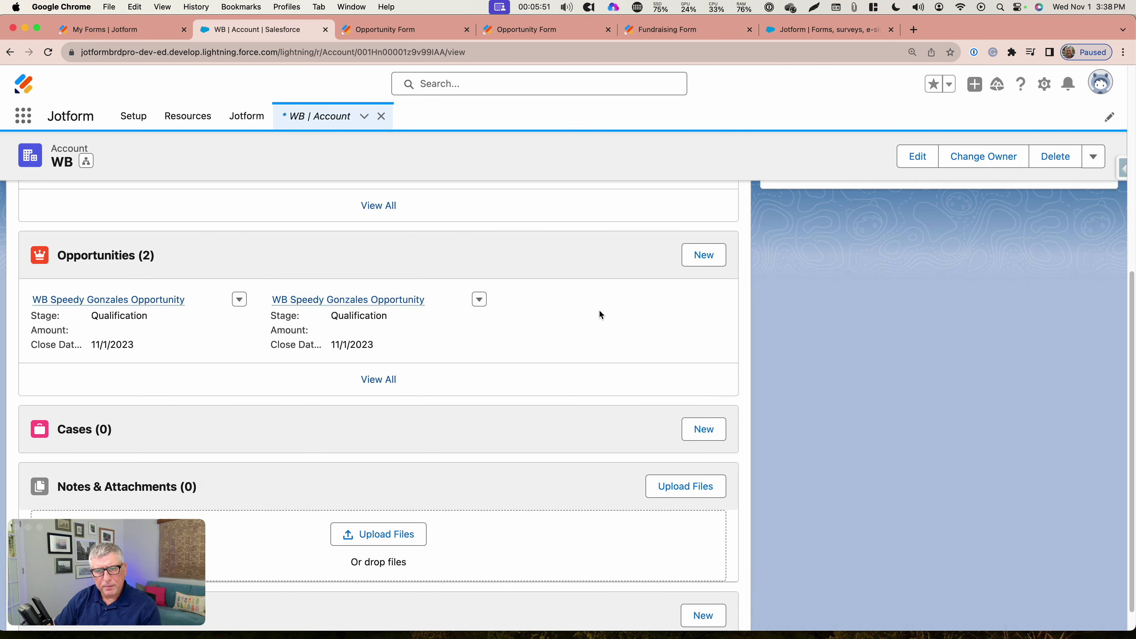
{"action": "mouse_move", "coordinate": [384, 309]}
{"action": "scroll", "coordinate": [350, 329], "scroll_direction": "down", "scroll_amount": 1}
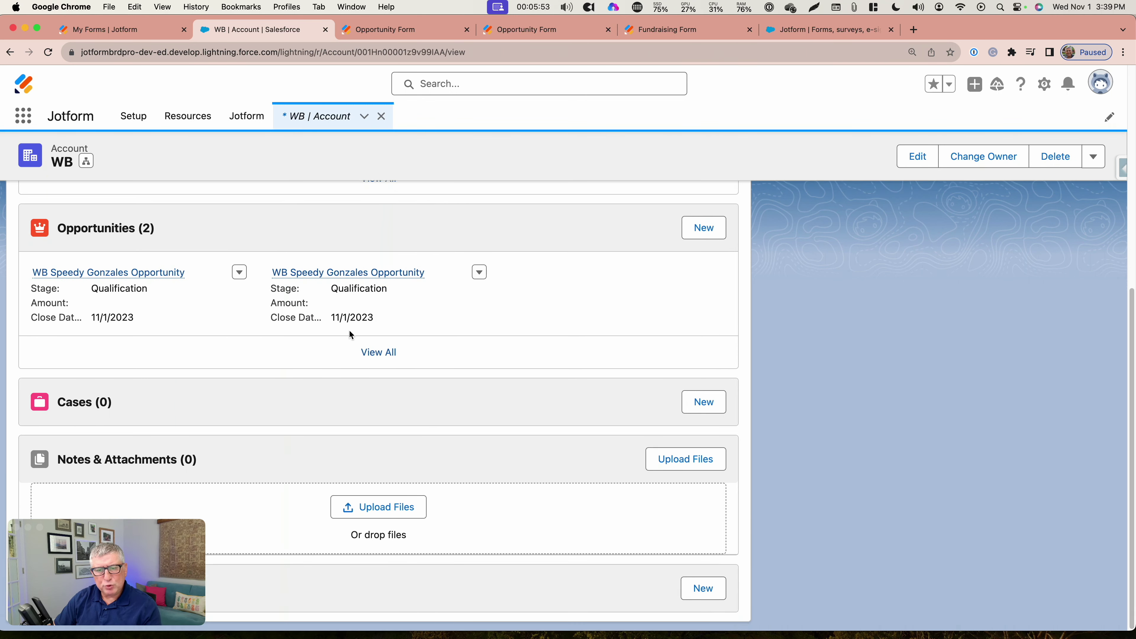
{"action": "scroll", "coordinate": [331, 322], "scroll_direction": "up", "scroll_amount": 10}
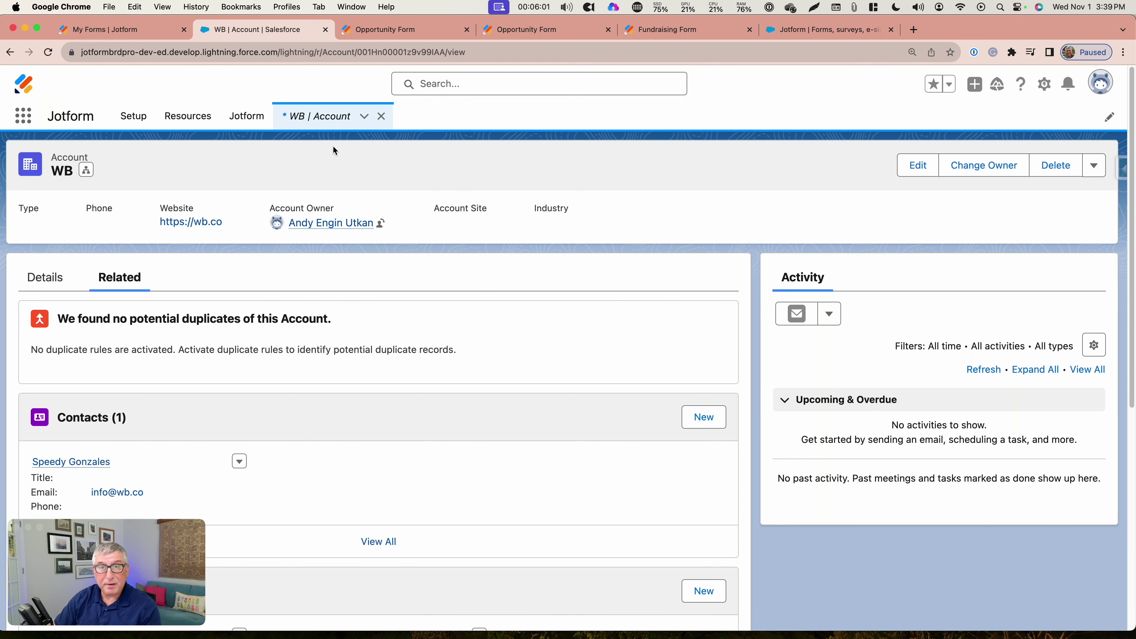
{"action": "left_click", "coordinate": [406, 33]}
- Close both extra Opportunity Form tabs and return to the WB account in Salesforce
{"action": "left_click", "coordinate": [465, 31]}
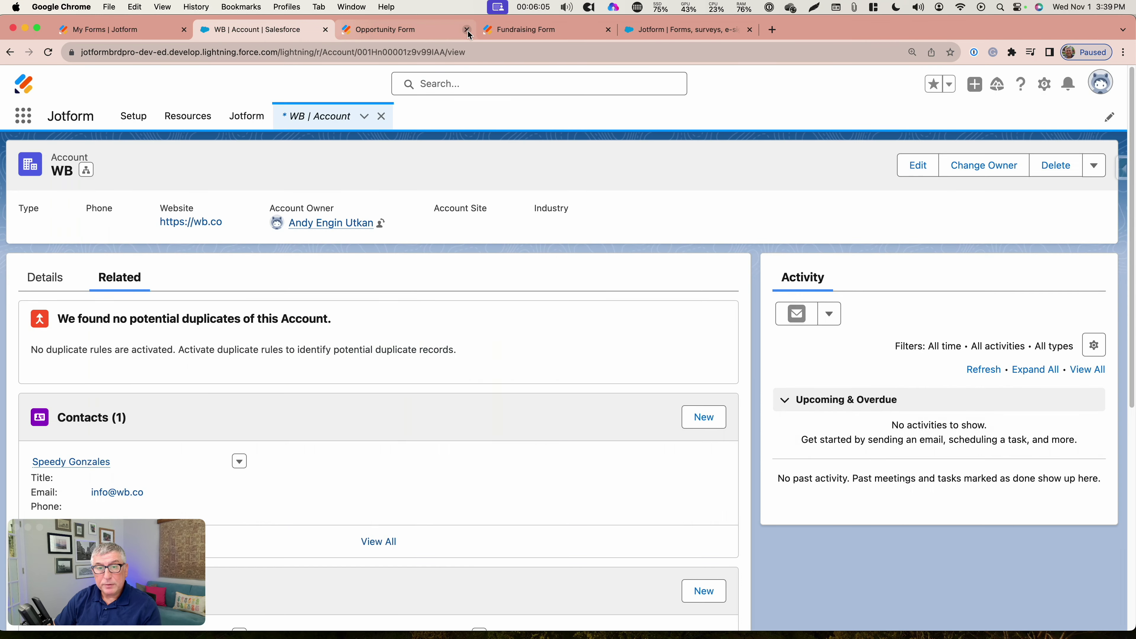
{"action": "left_click", "coordinate": [442, 35]}
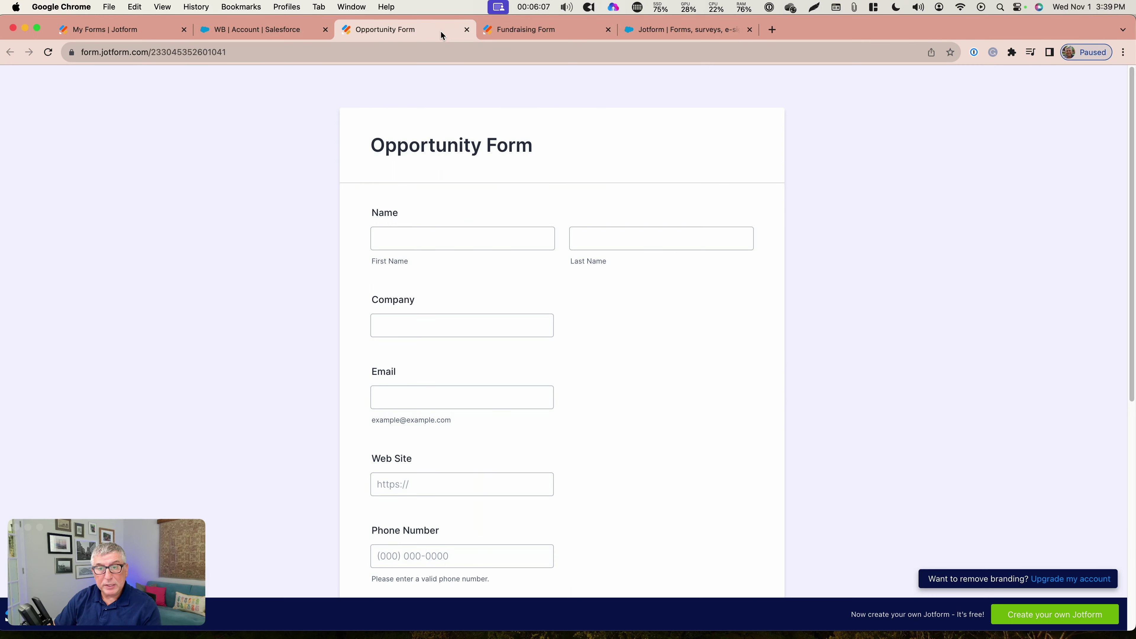
{"action": "left_click", "coordinate": [461, 32]}
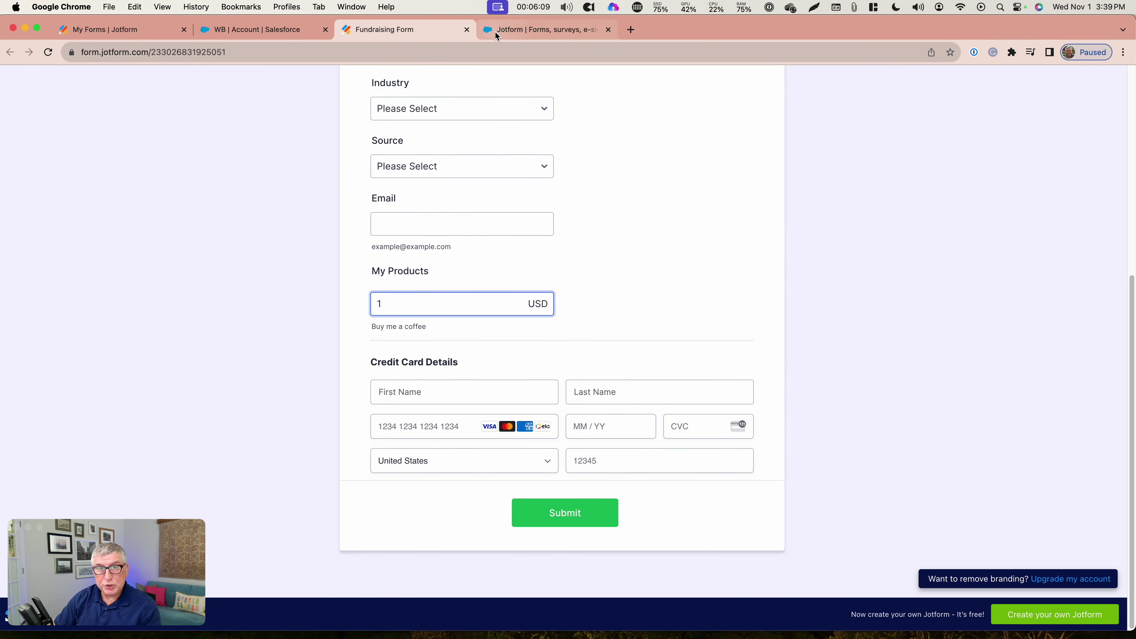
{"action": "left_click", "coordinate": [498, 36]}
{"action": "left_click", "coordinate": [427, 37]}
{"action": "left_click", "coordinate": [276, 35]}
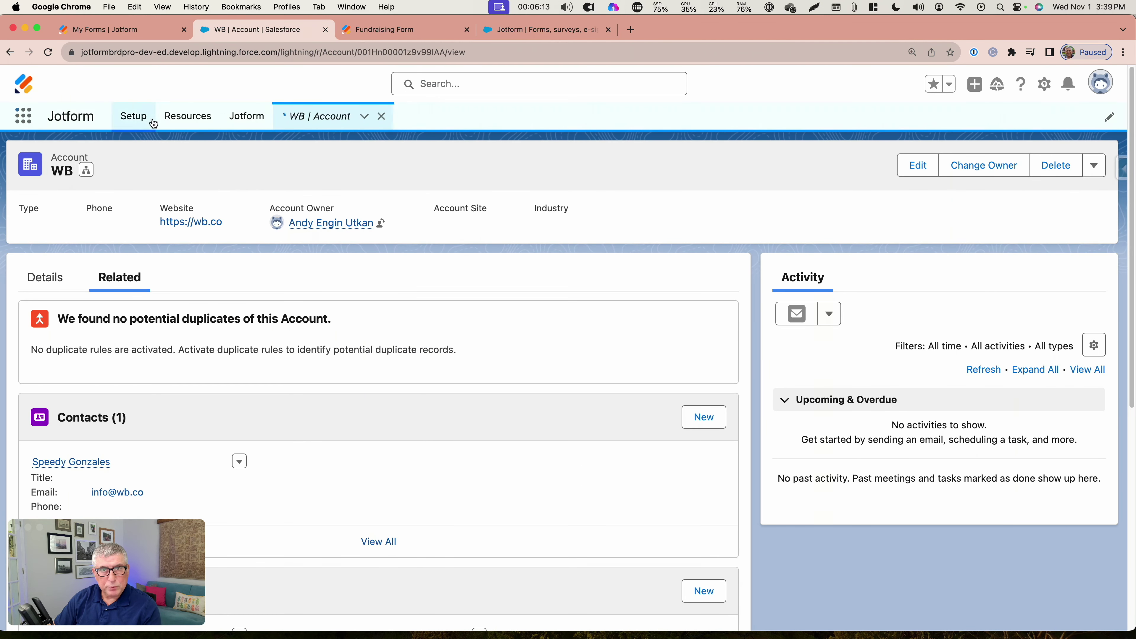
- Leave the Jotform builder for My Forms and open the Opportunity Form's submissions
{"action": "left_click", "coordinate": [236, 119]}
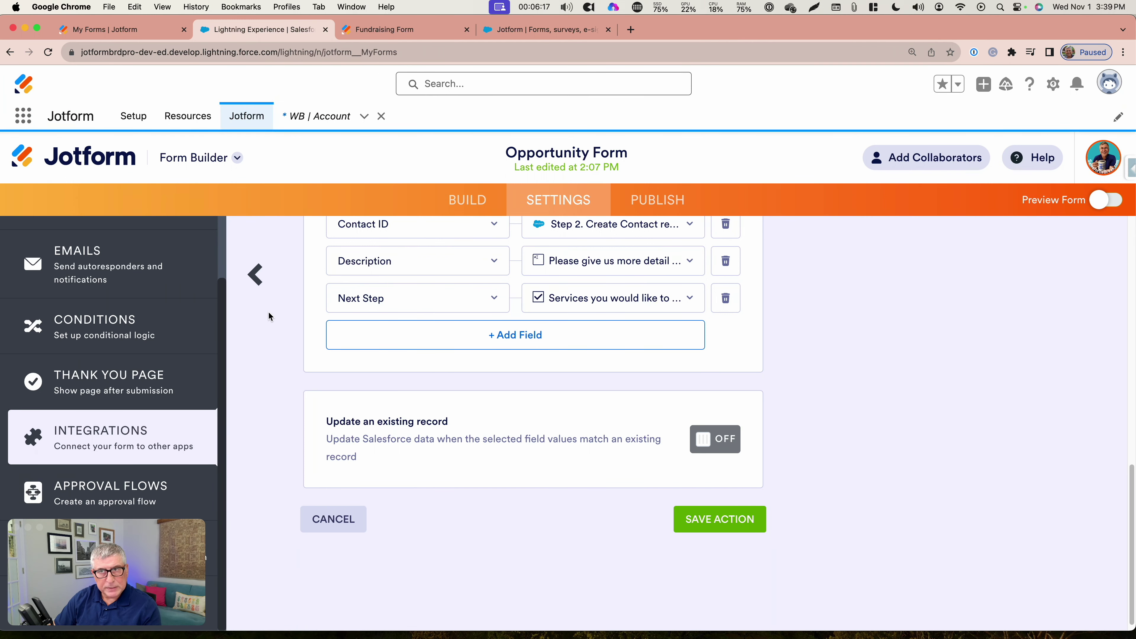
{"action": "left_click", "coordinate": [236, 158]}
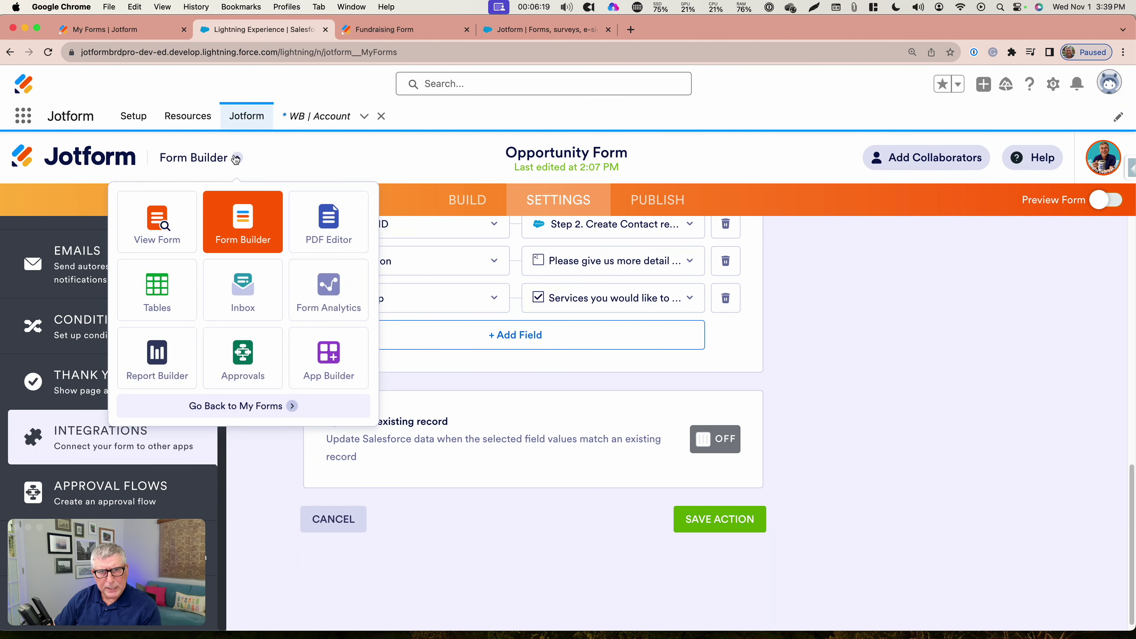
{"action": "left_click", "coordinate": [237, 406]}
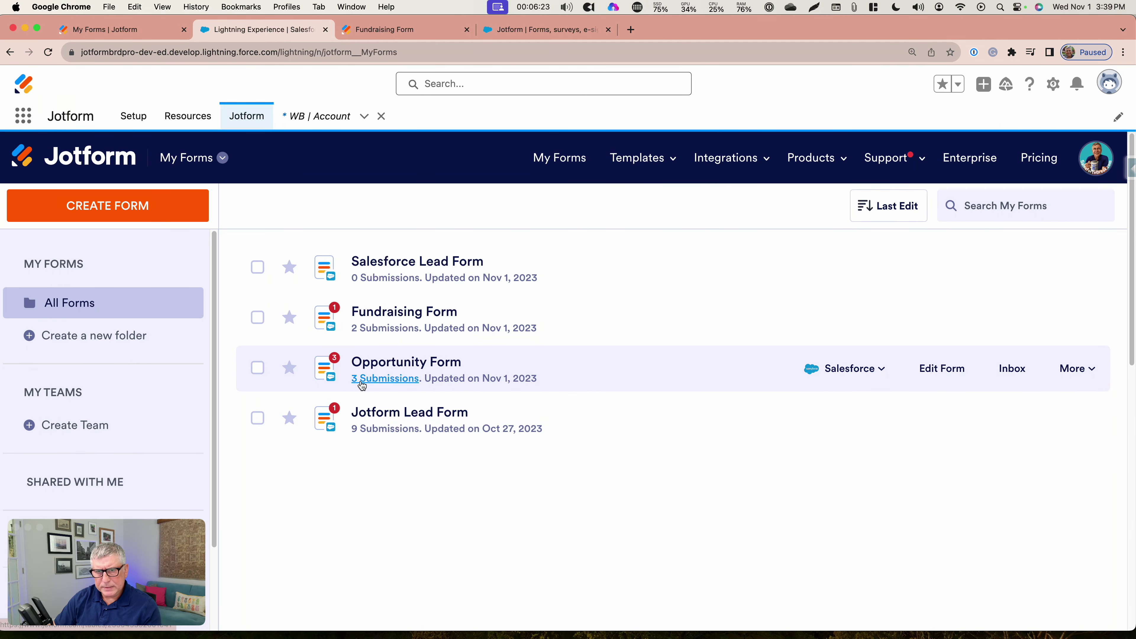
{"action": "left_click", "coordinate": [362, 384]}
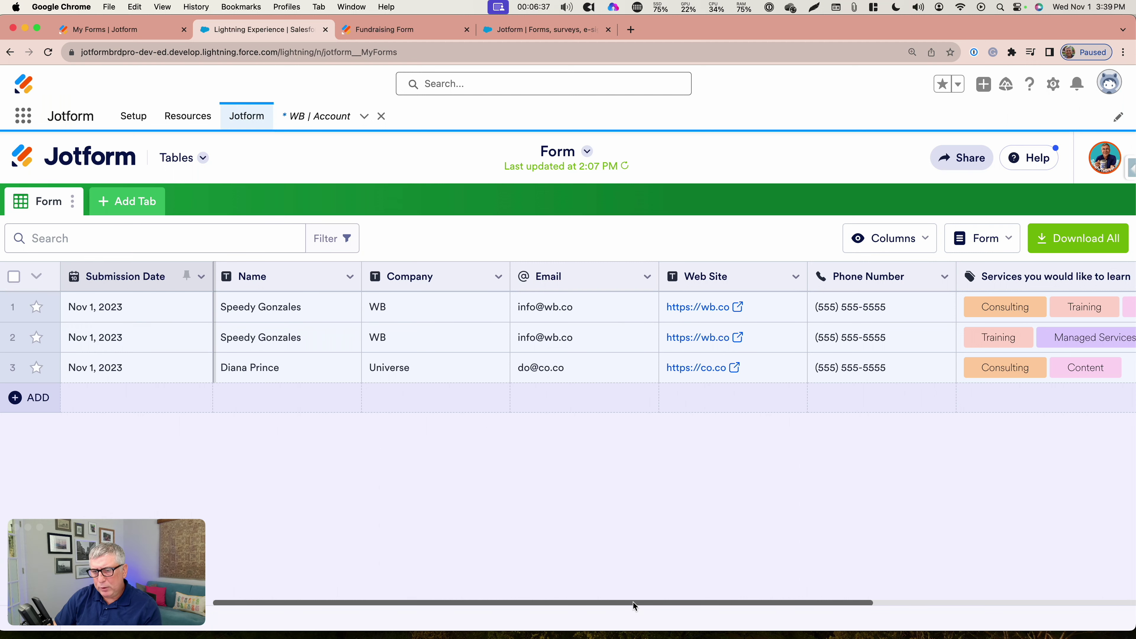
- Scroll the three-entry submissions table right to the Opportunity Name column
{"action": "left_click_drag", "start_coordinate": [633, 603], "coordinate": [1013, 602]}
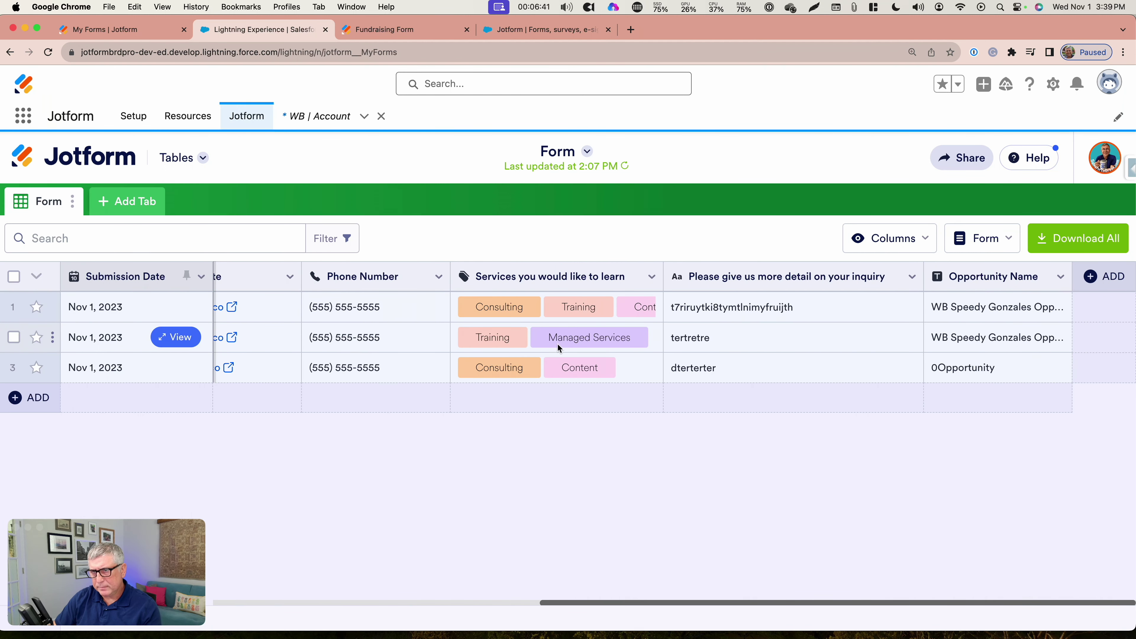